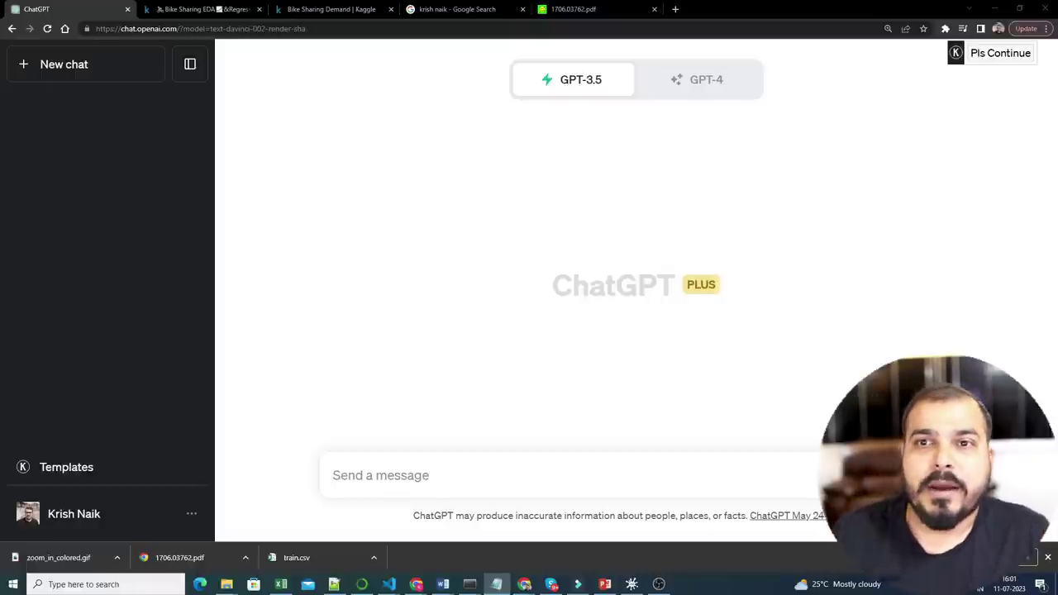
# Step: Show the Kaggle Bike Sharing Demand train.csv preview, then return to ChatGPT
pyautogui.click(331, 9)
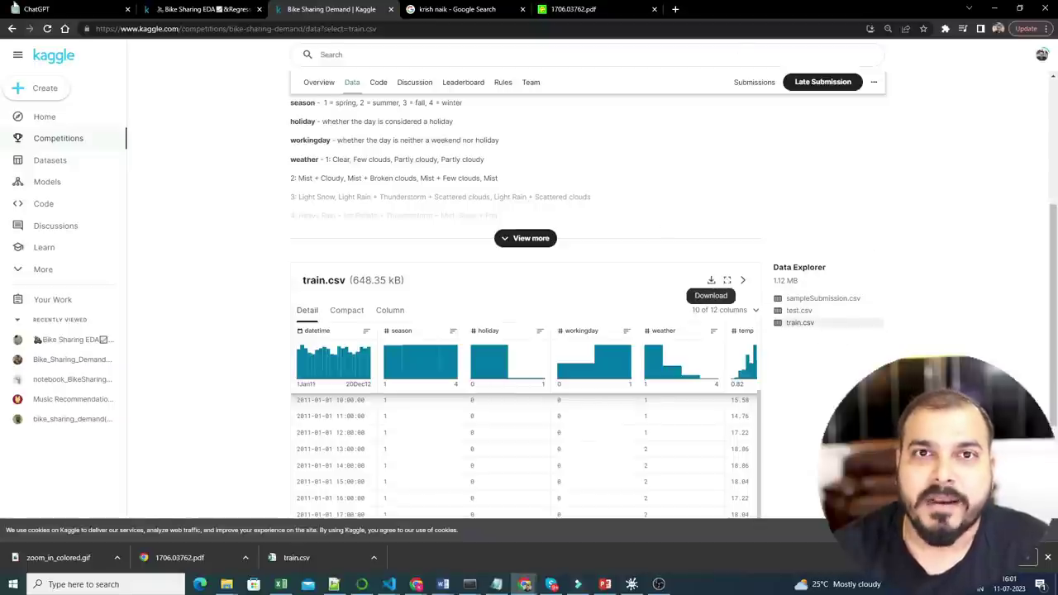
pyautogui.click(62, 10)
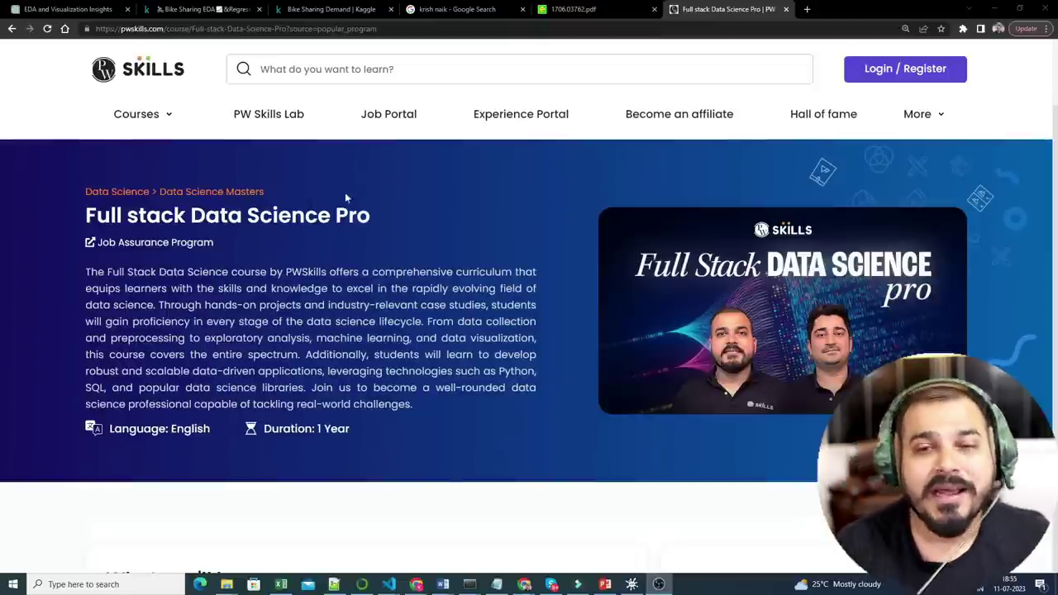
pyautogui.scroll(-1, 188, 256)
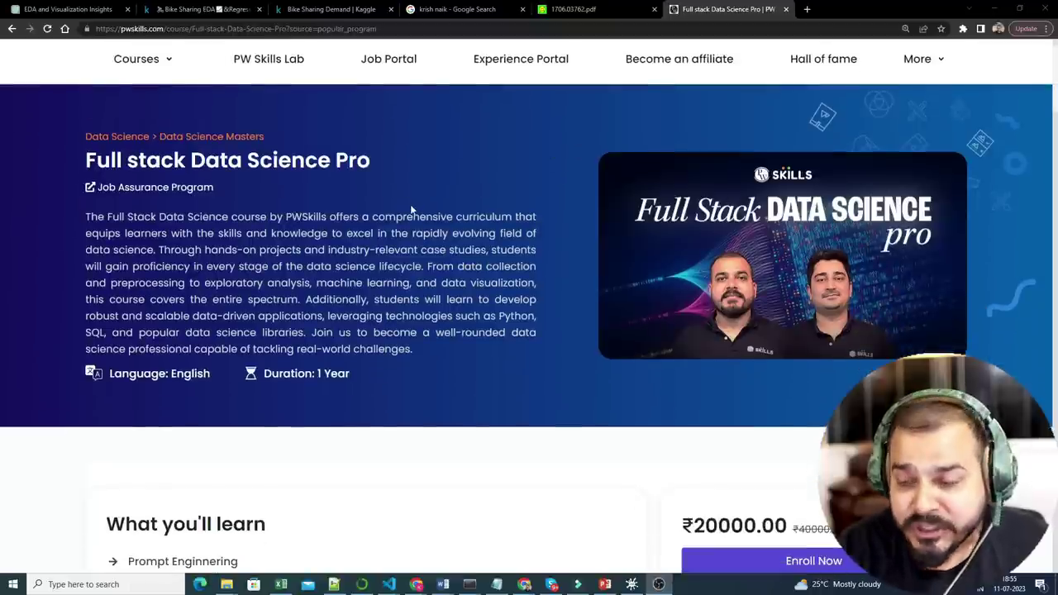
pyautogui.scroll(-5, 411, 205)
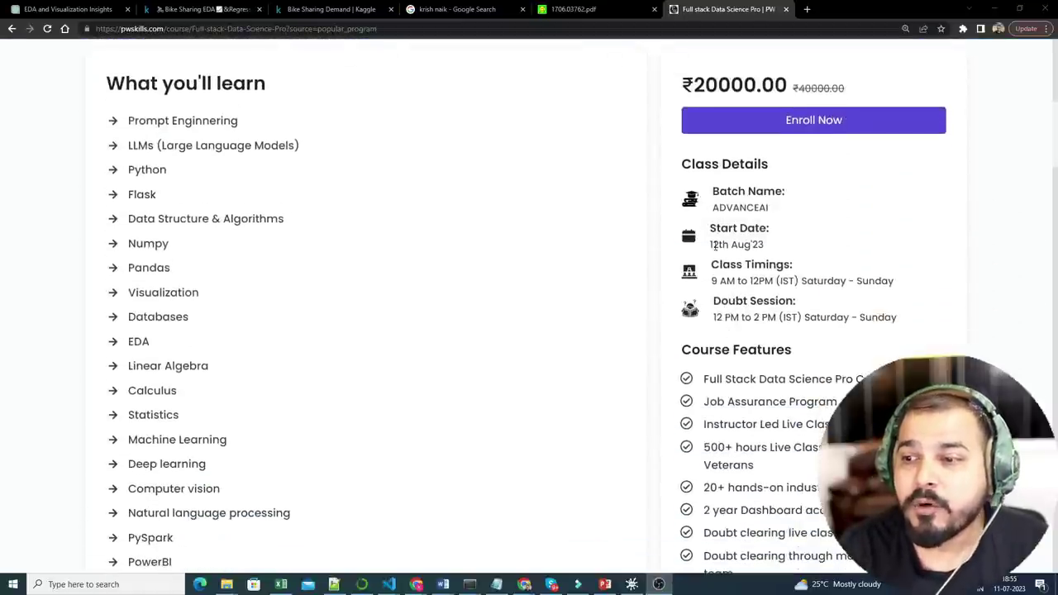
pyautogui.moveTo(711, 245); pyautogui.dragTo(780, 243)
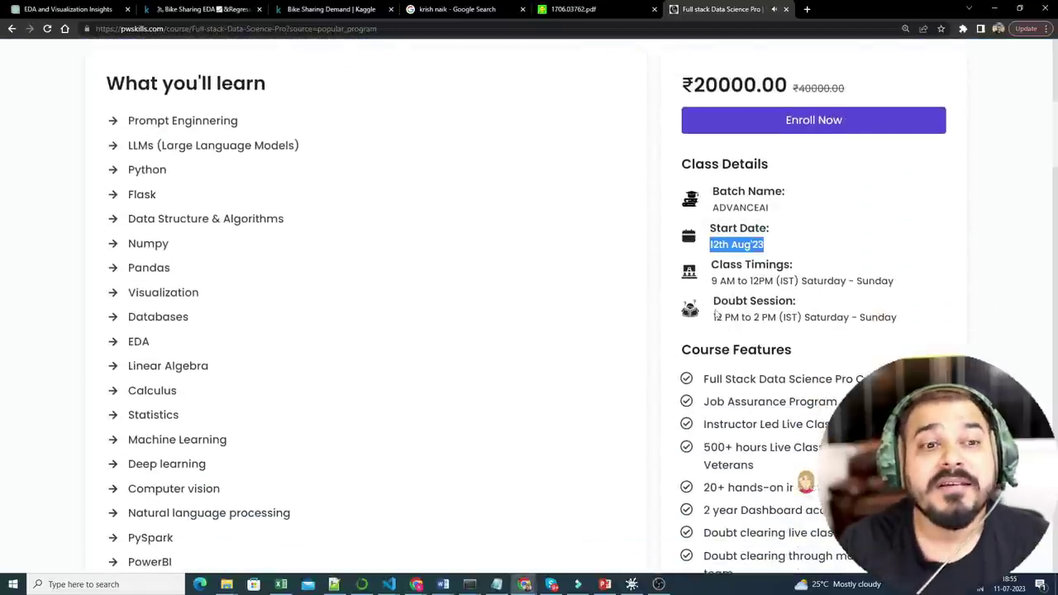
pyautogui.moveTo(711, 281); pyautogui.dragTo(921, 290)
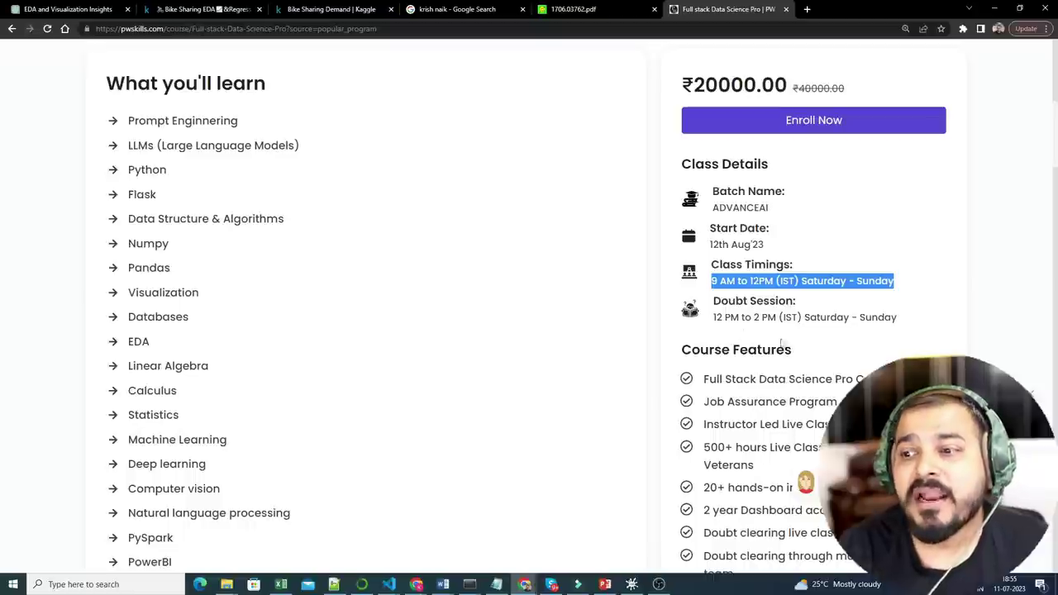
pyautogui.moveTo(714, 318); pyautogui.dragTo(908, 321)
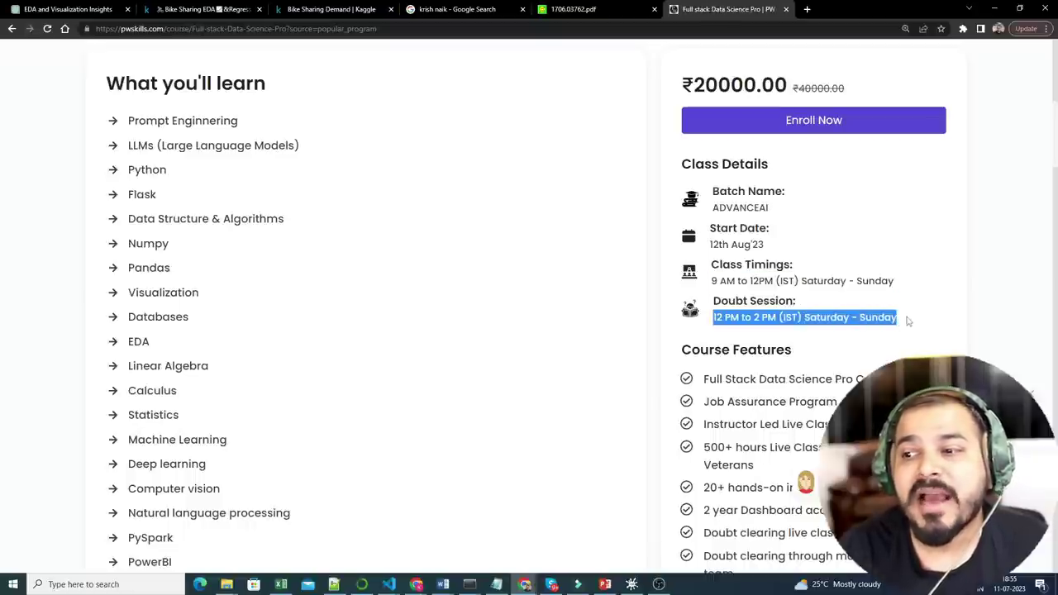
pyautogui.scroll(4, 264, 269)
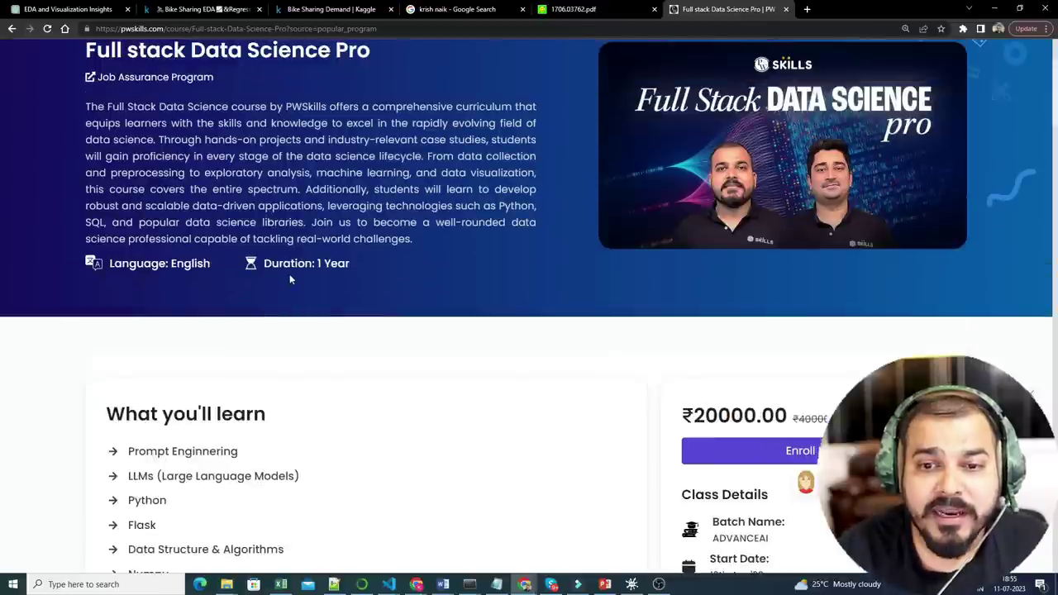
pyautogui.scroll(2, 306, 314)
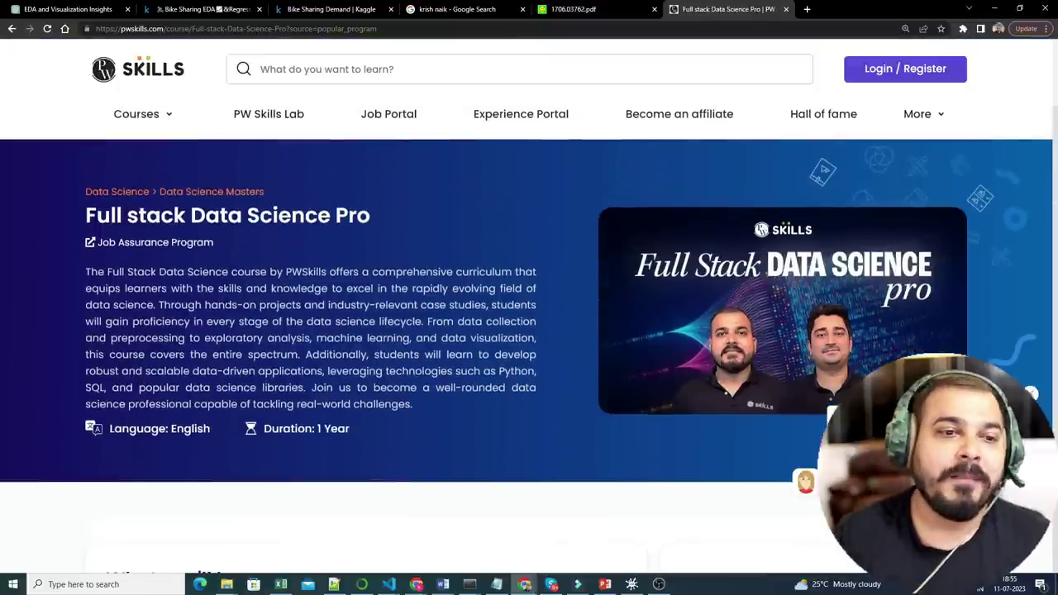
pyautogui.scroll(-5, 219, 286)
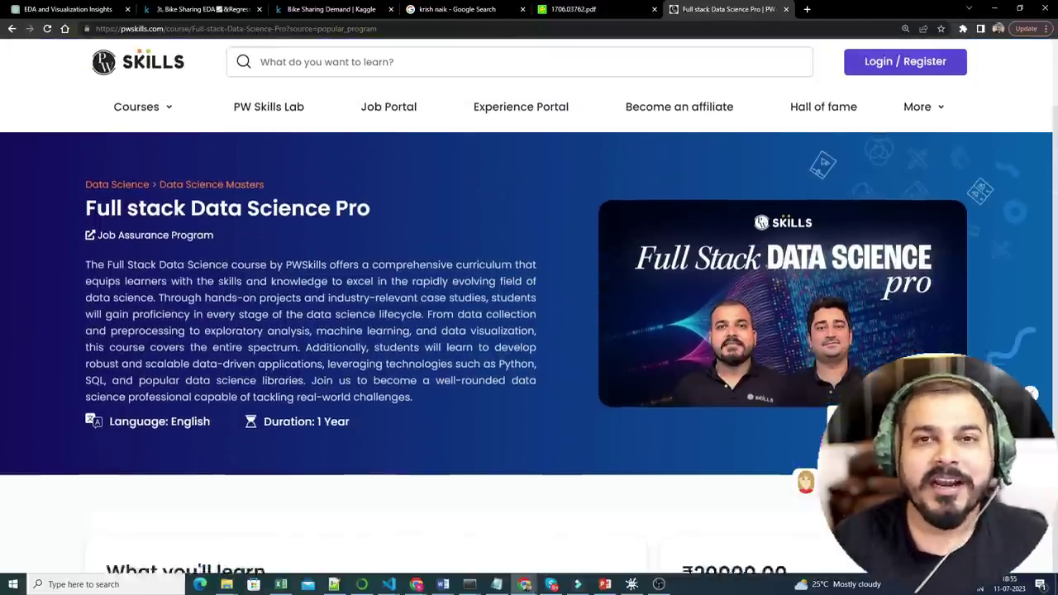
pyautogui.moveTo(126, 255); pyautogui.dragTo(395, 263)
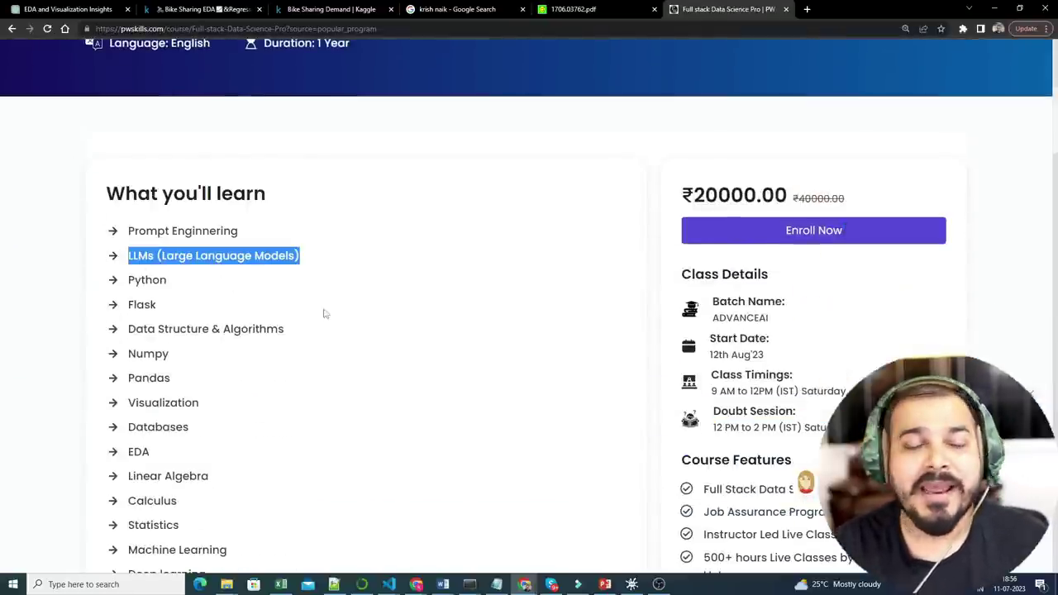
pyautogui.scroll(-5, 512, 381)
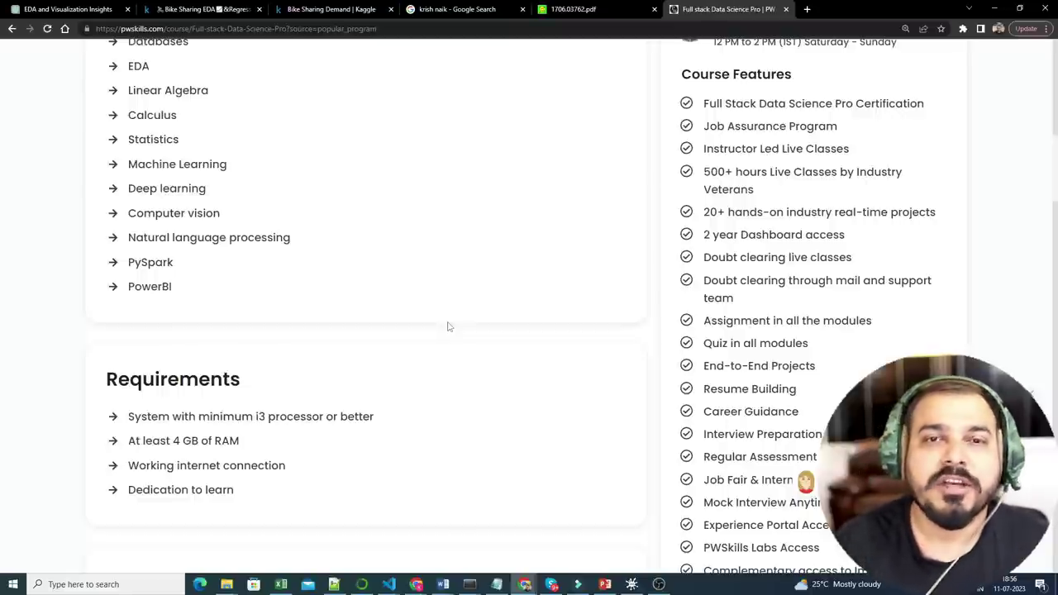
pyautogui.scroll(10, 438, 333)
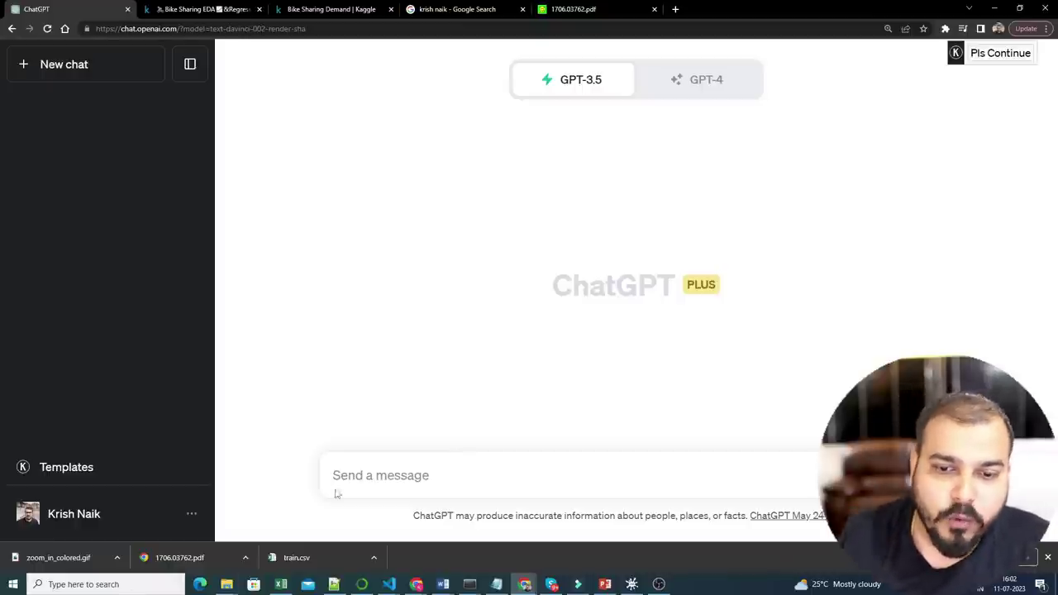
pyautogui.click(191, 514)
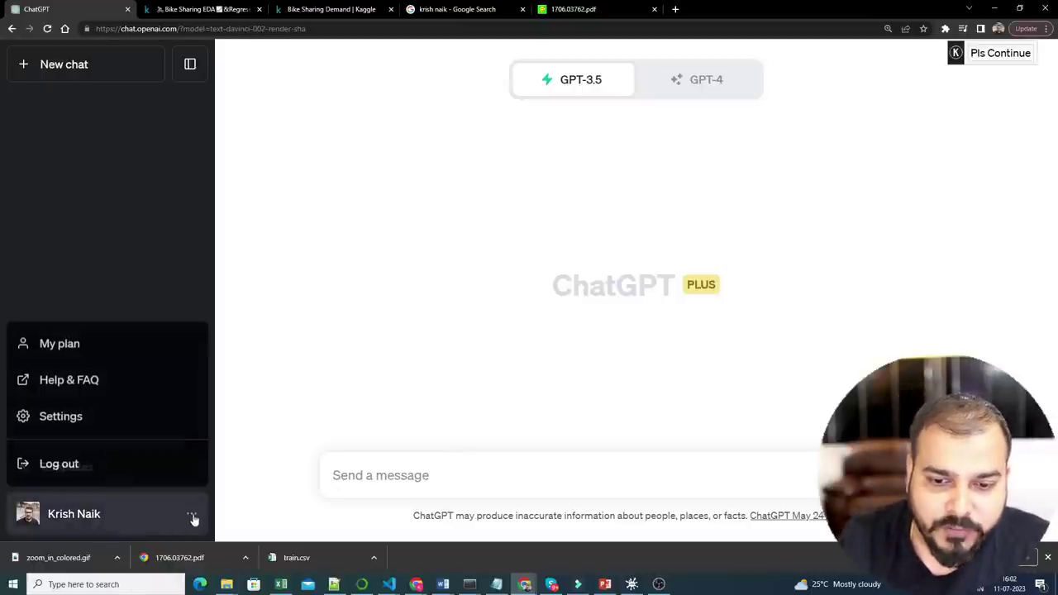
pyautogui.click(74, 429)
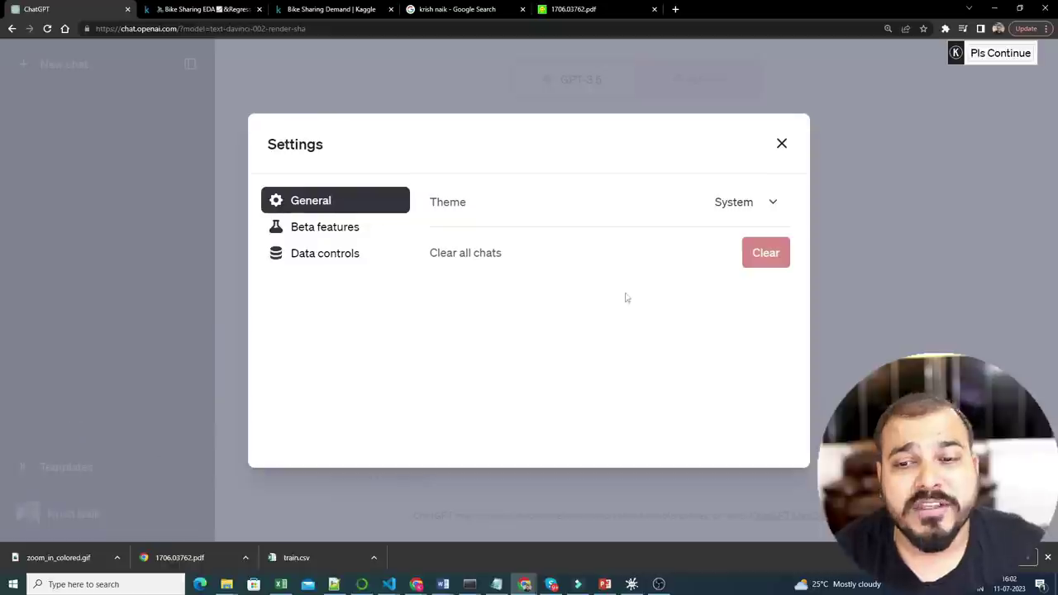
pyautogui.click(346, 237)
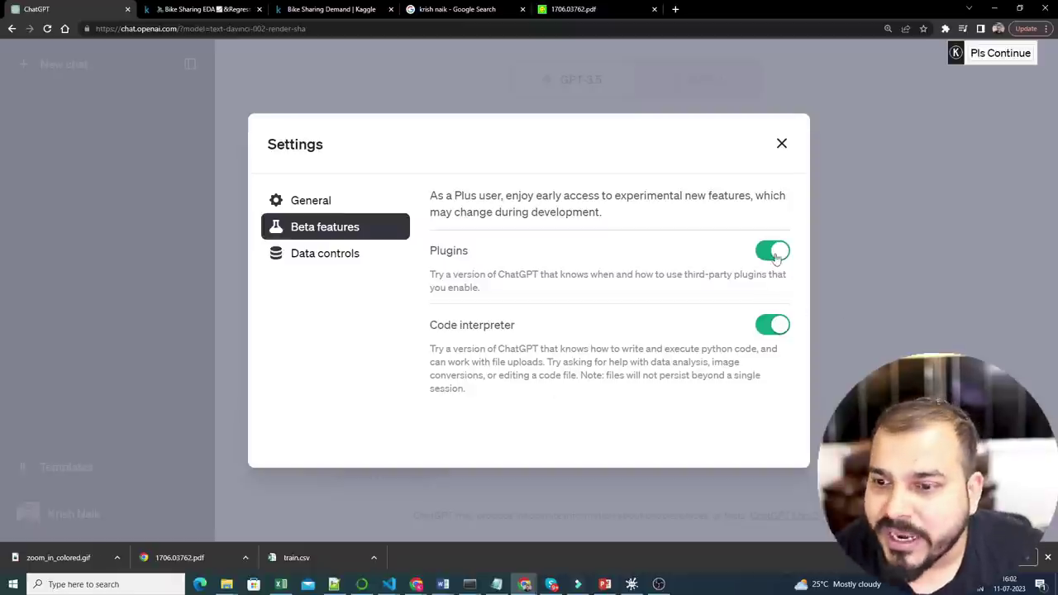
# Step: Close the settings and set the new chat to GPT-4 with Code Interpreter (Beta)
pyautogui.click(782, 145)
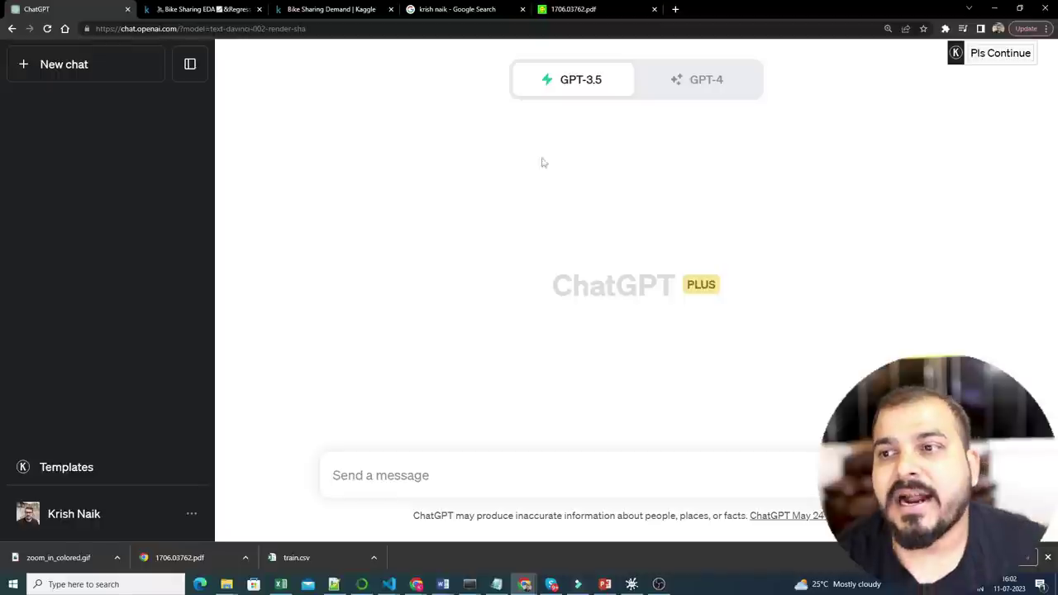
pyautogui.click(705, 83)
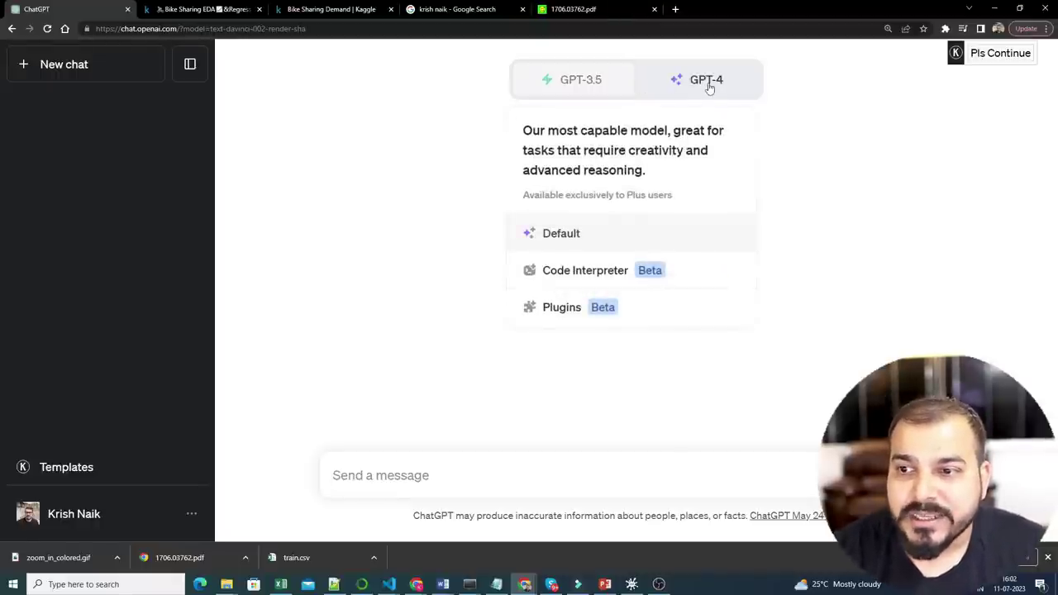
pyautogui.click(595, 79)
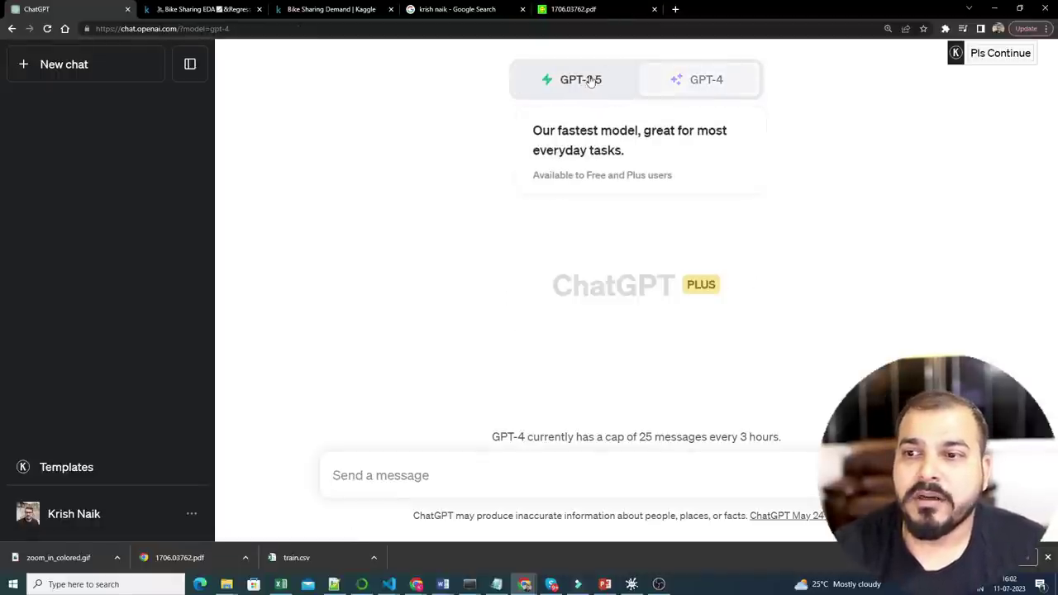
pyautogui.click(702, 86)
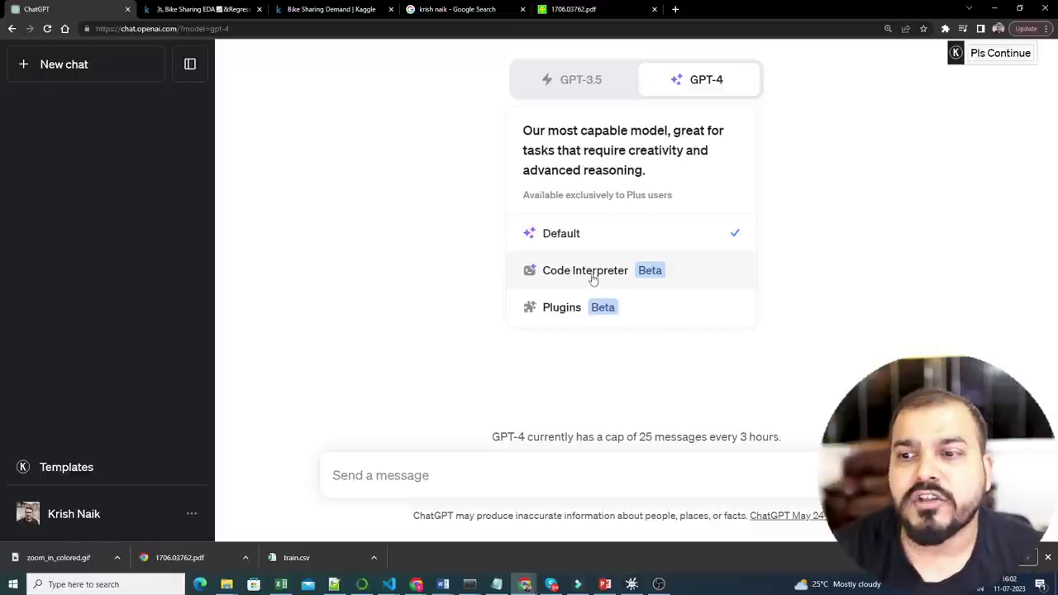
pyautogui.click(593, 273)
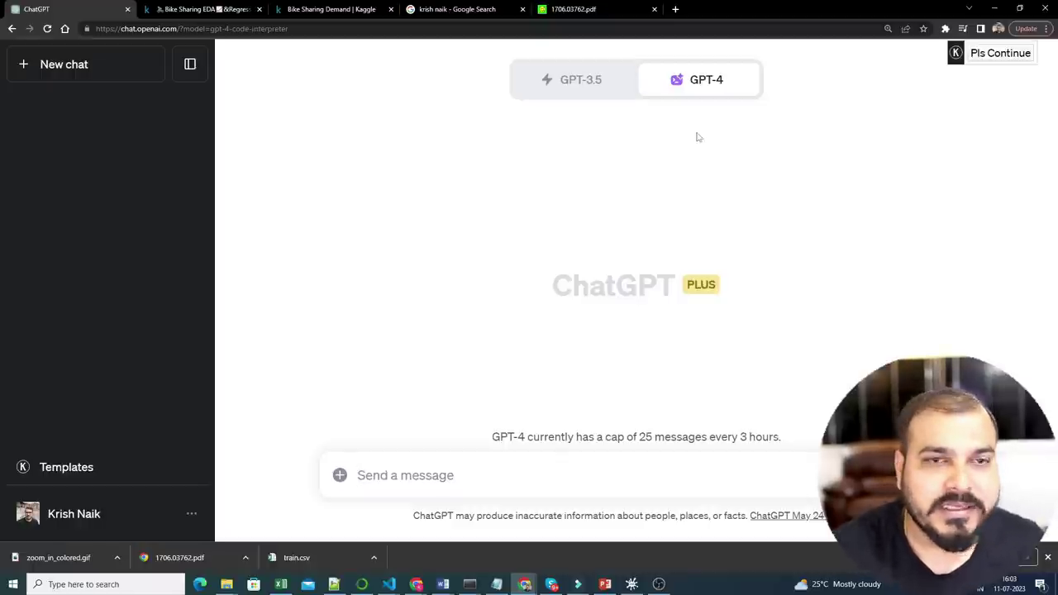
# Step: Zoom into the 1706.03762 PDF, highlight its title, and scroll to section 3.2 Attention
pyautogui.click(553, 9)
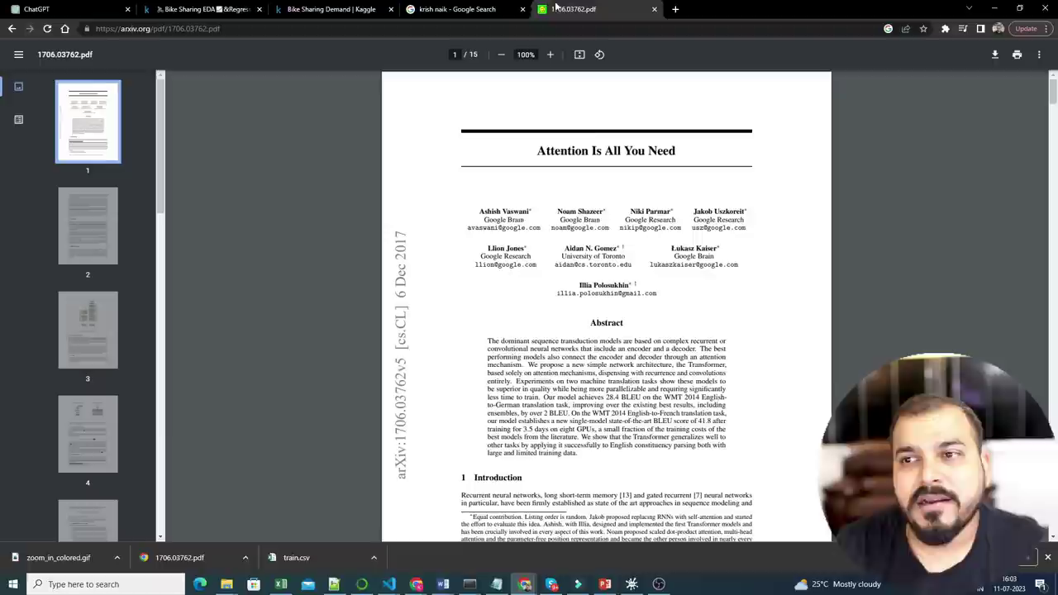
pyautogui.scroll(3, 652, 202)
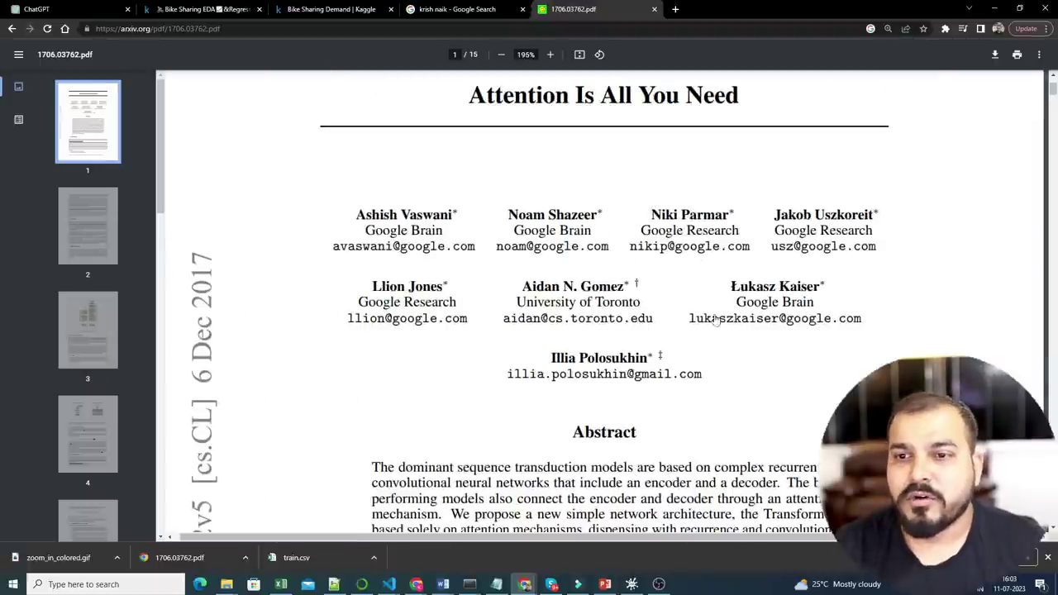
pyautogui.scroll(2, 719, 298)
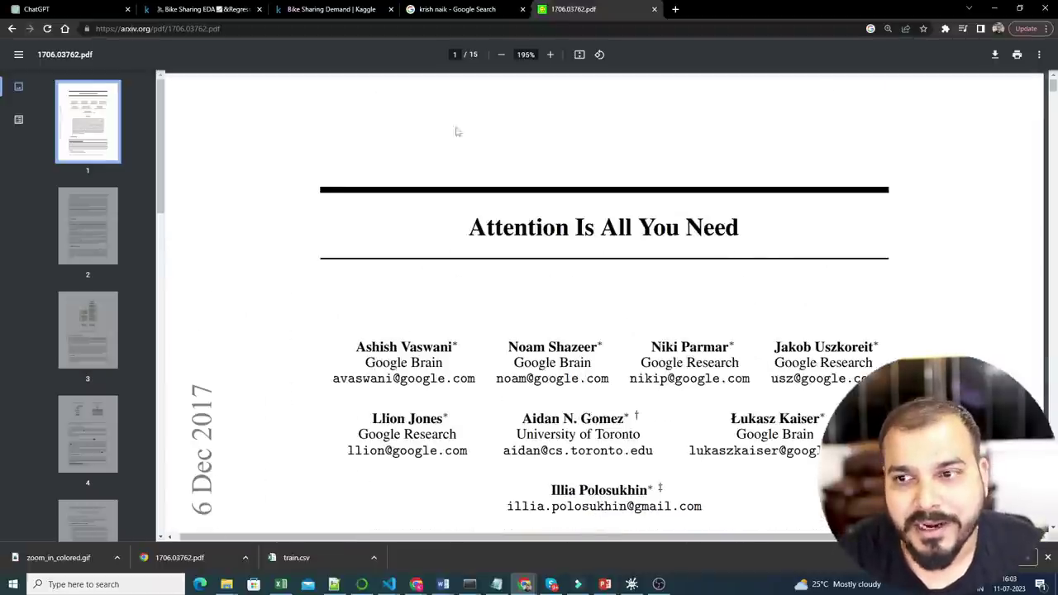
pyautogui.moveTo(462, 230); pyautogui.dragTo(775, 240)
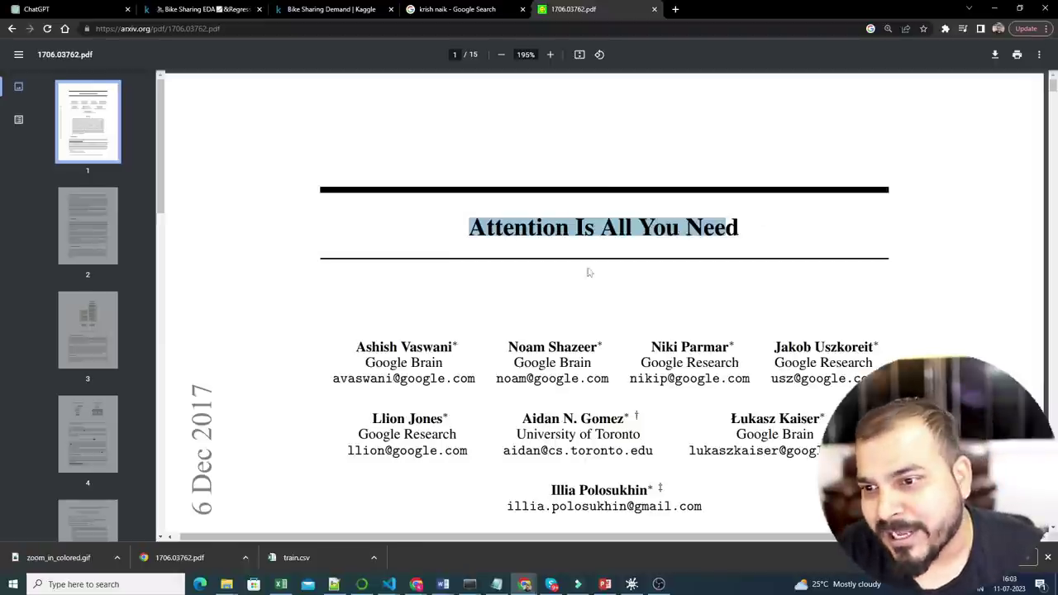
pyautogui.scroll(-5, 604, 264)
pyautogui.scroll(-6, 814, 307)
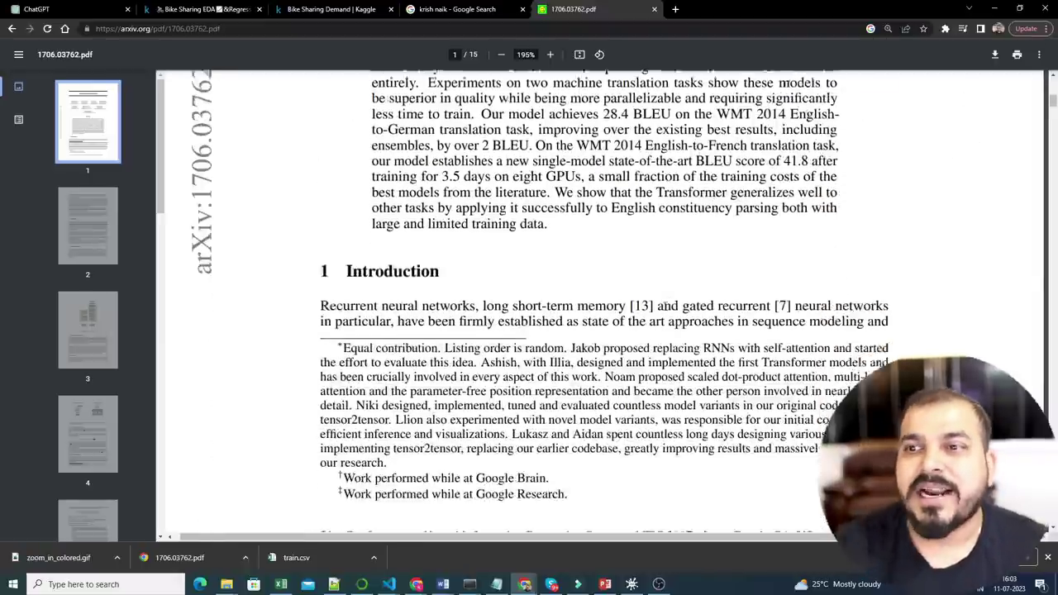
pyautogui.scroll(3, 603, 306)
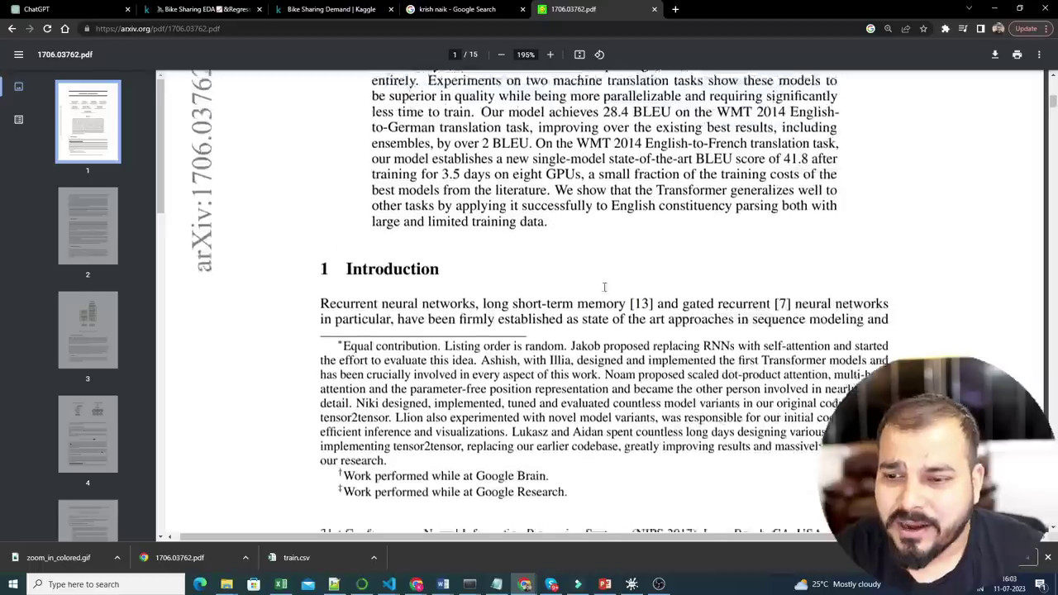
pyautogui.scroll(-20, 603, 306)
pyautogui.scroll(-20, 603, 306)
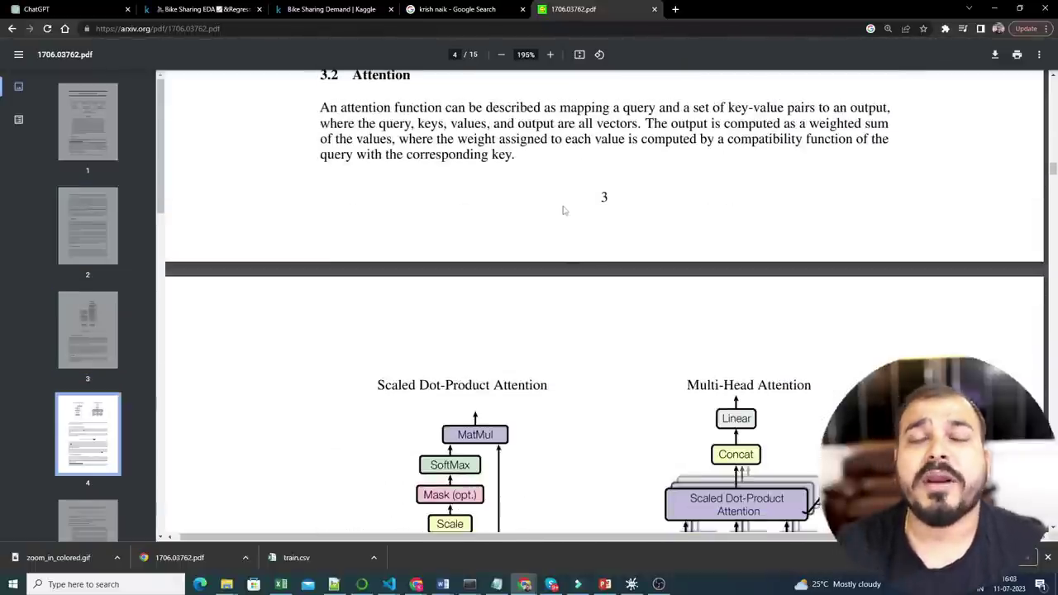
# Step: Attach 1706.03762.pdf to the GPT-4 Code Interpreter chat
pyautogui.click(40, 9)
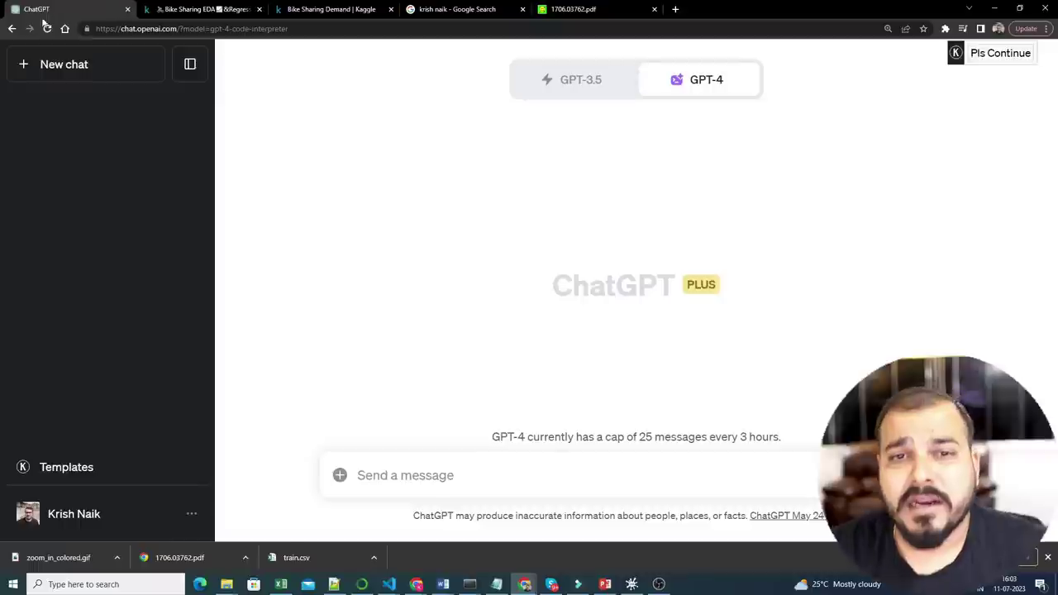
pyautogui.click(340, 476)
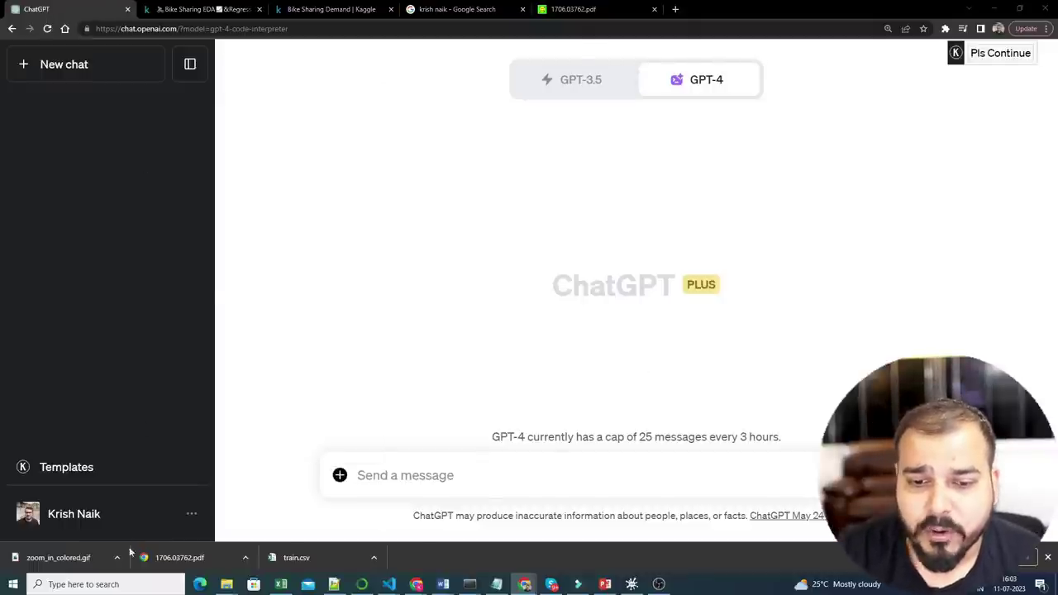
pyautogui.click(549, 280)
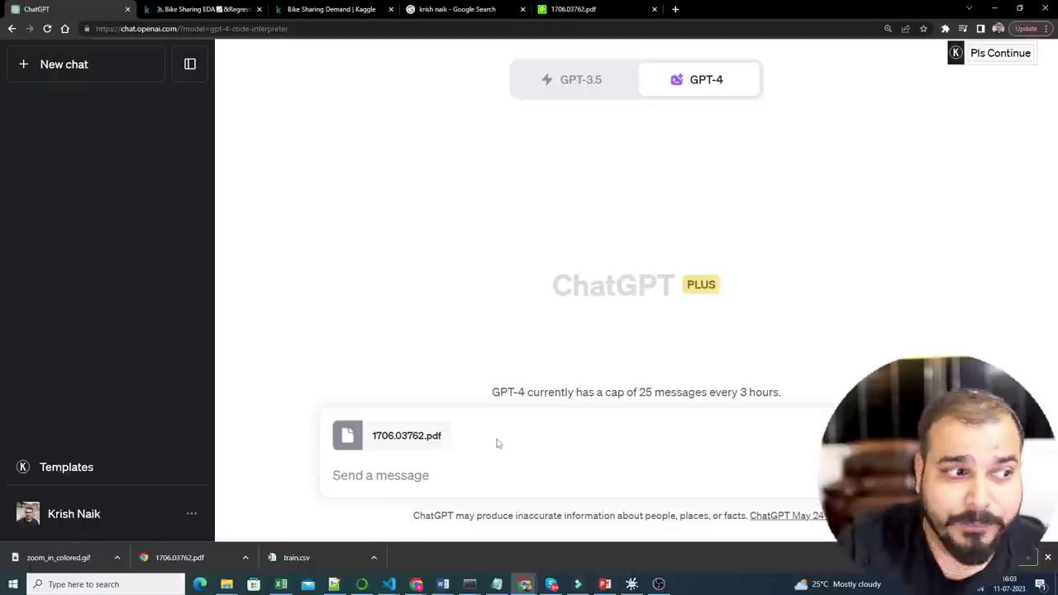
# Step: Ask 'Can you explain me about the research papers in simple words' and reveal the assistant's code
pyautogui.click(467, 474)
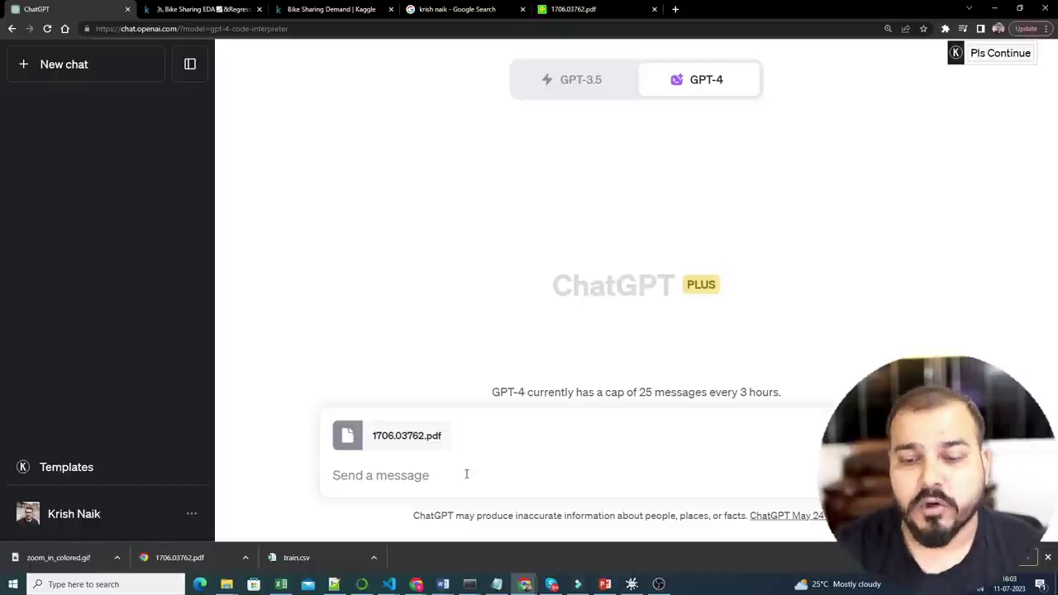
pyautogui.write('Can ')
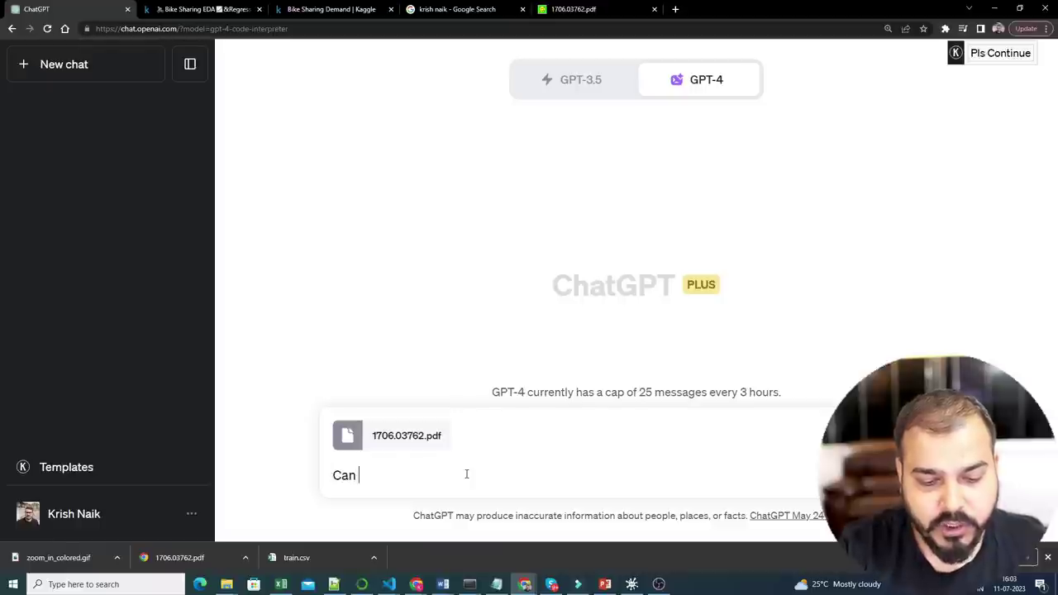
pyautogui.write('you exapl')
pyautogui.press('BackSpace')
pyautogui.press('BackSpace')
pyautogui.press('BackSpace')
pyautogui.write('p')
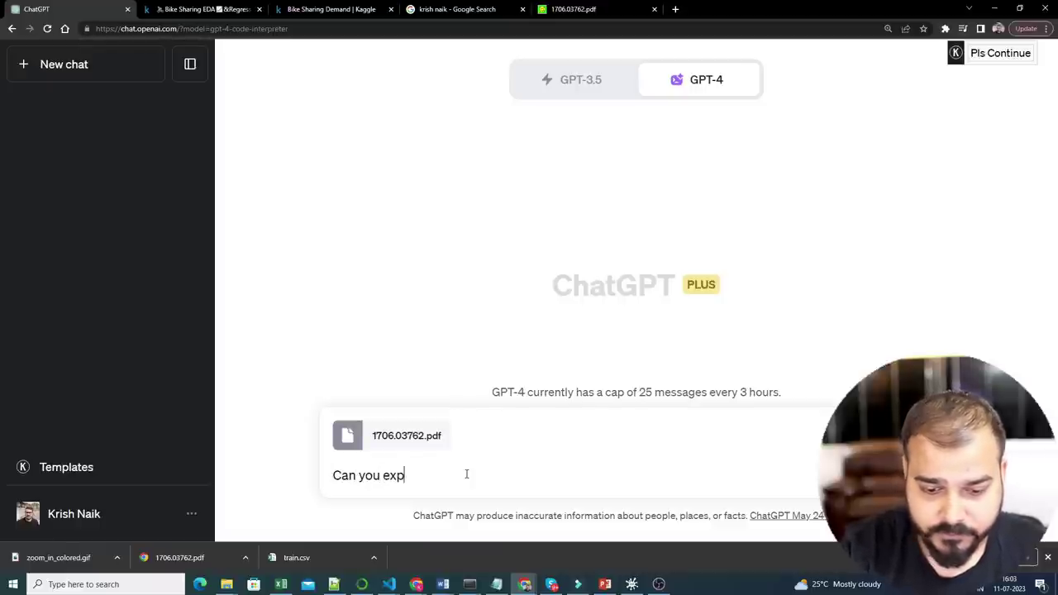
pyautogui.write('lain me abo')
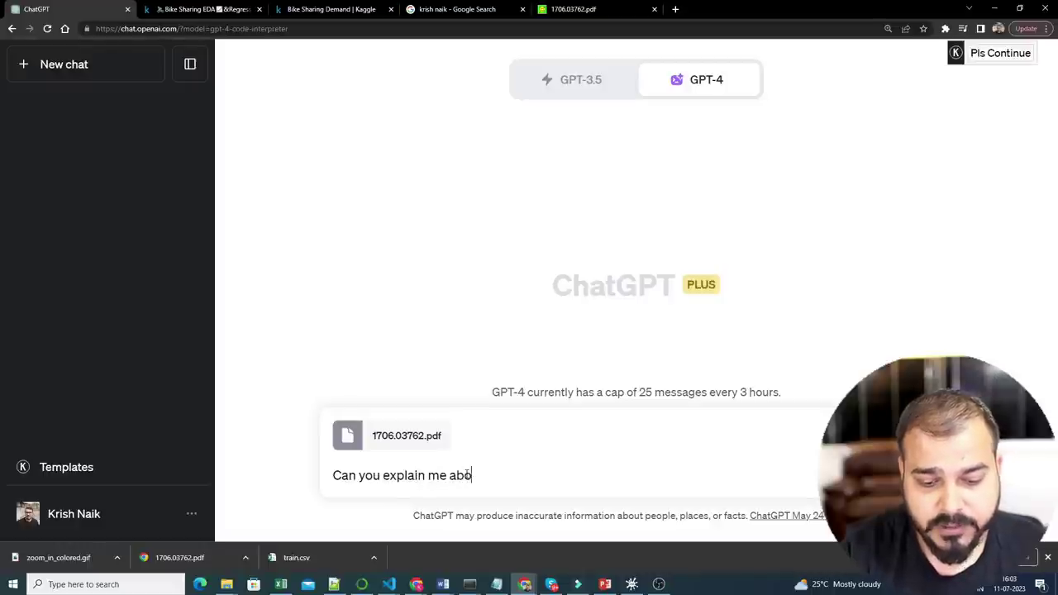
pyautogui.write('ut the research poaper')
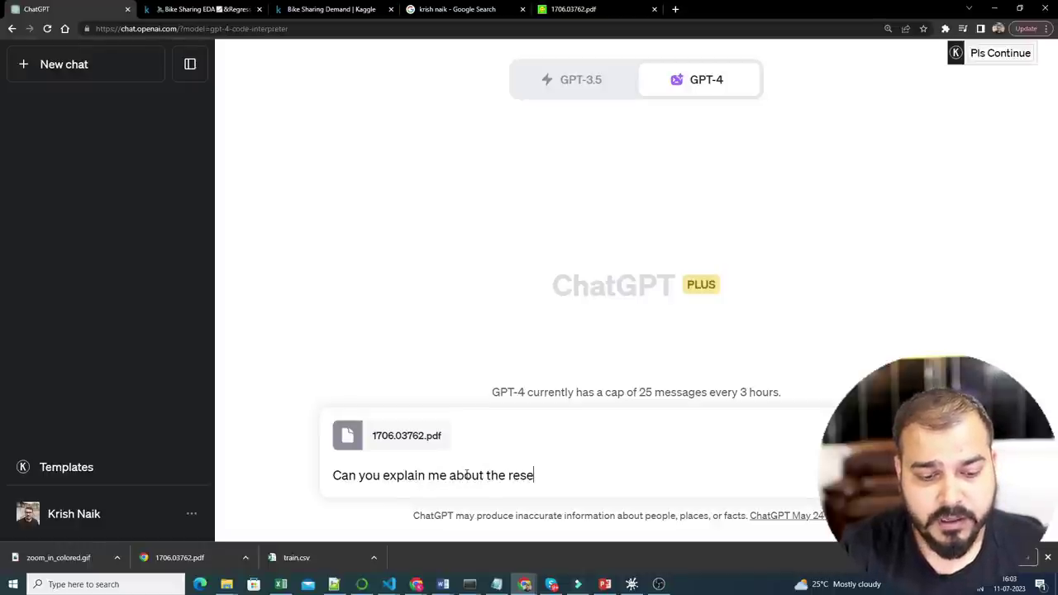
pyautogui.press('BackSpace')
pyautogui.press('BackSpace')
pyautogui.press('BackSpace')
pyautogui.press('BackSpace')
pyautogui.press('BackSpace')
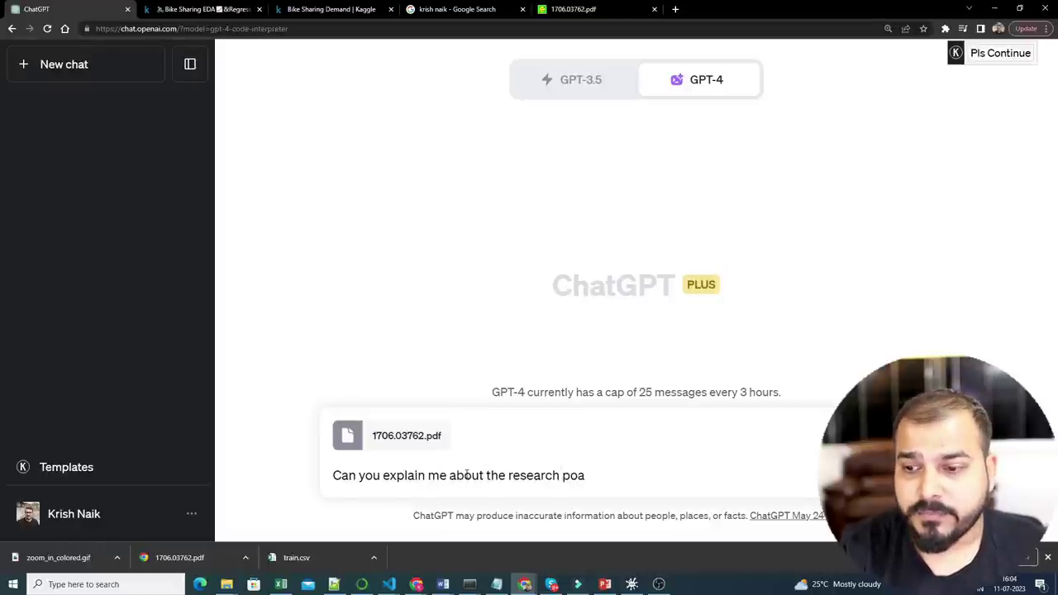
pyautogui.write('a')
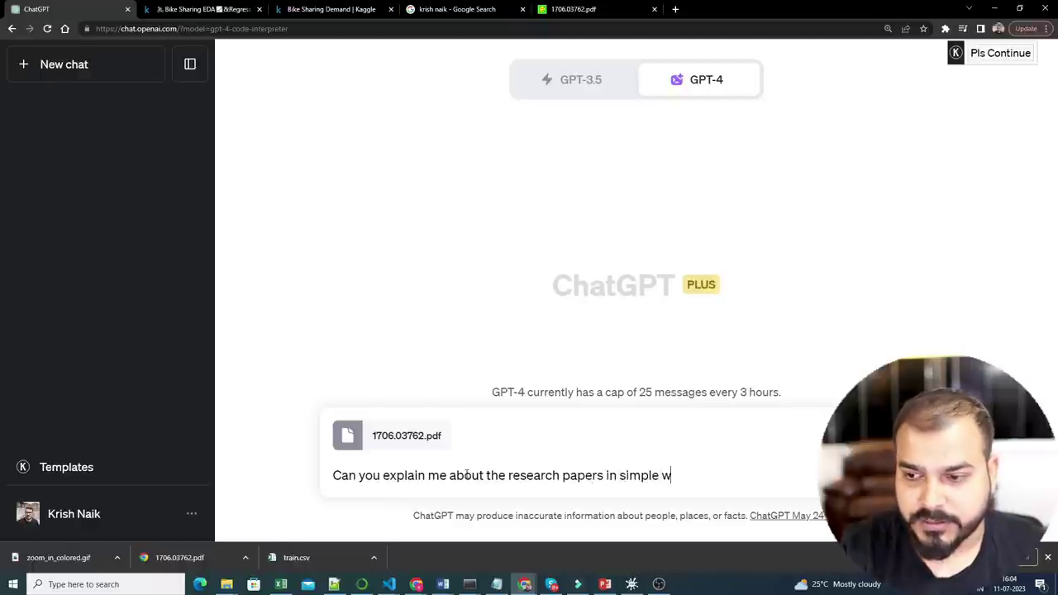
pyautogui.write('ds')
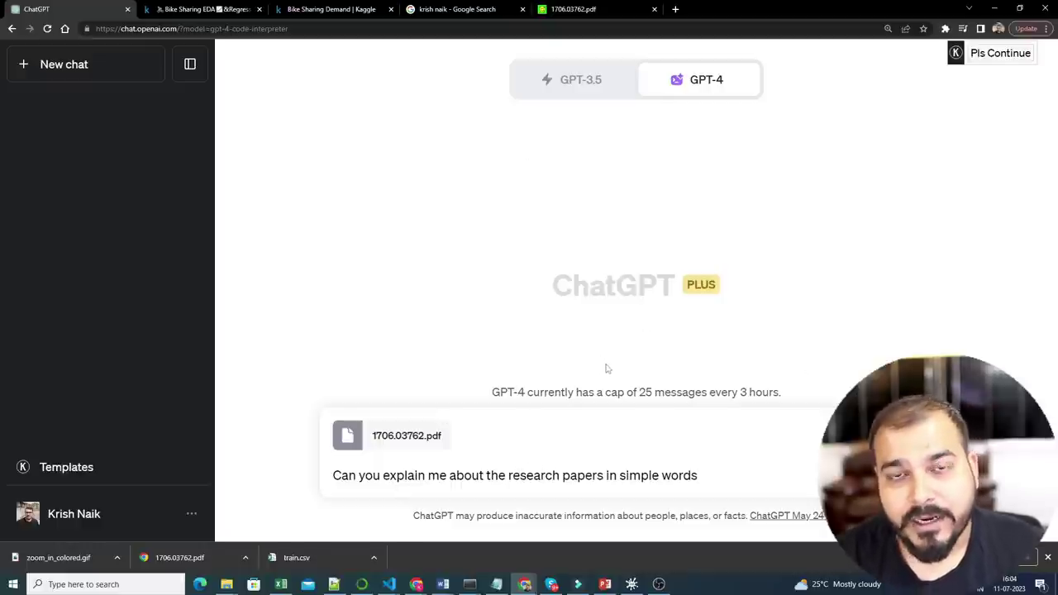
pyautogui.moveTo(432, 447)
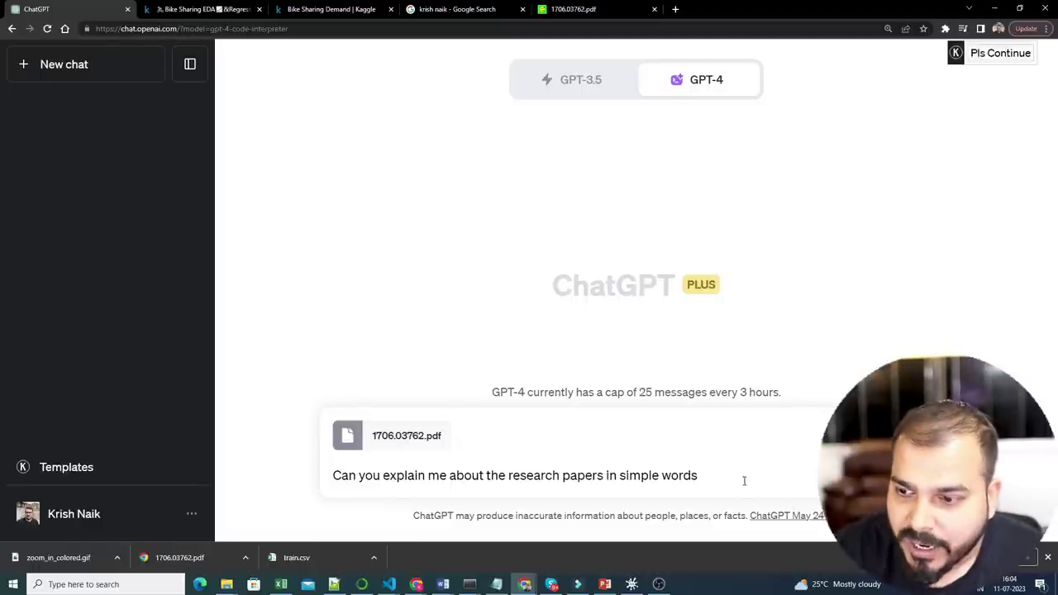
pyautogui.press('Return')
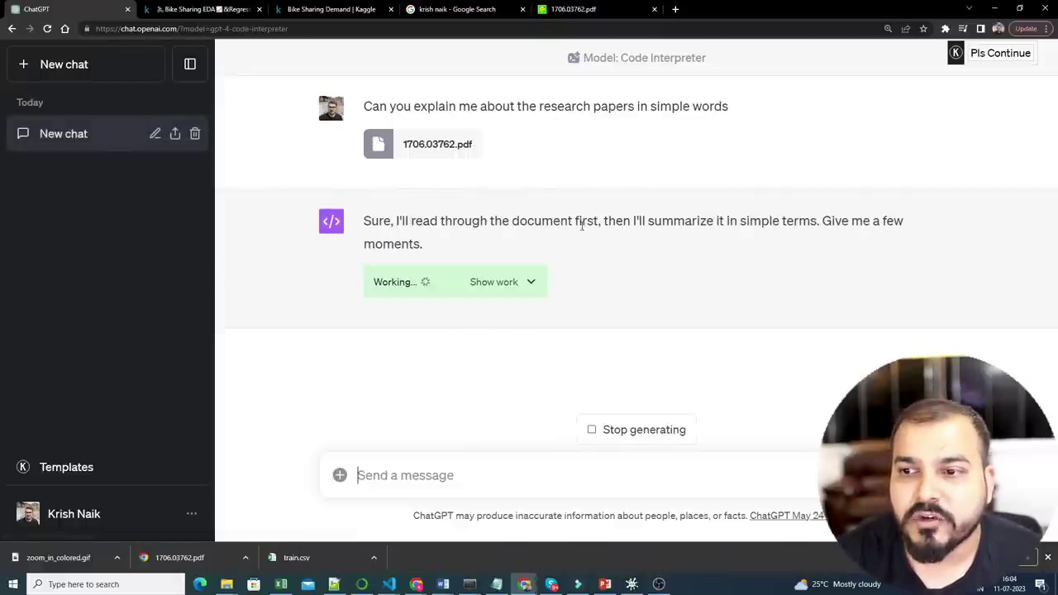
pyautogui.click(536, 285)
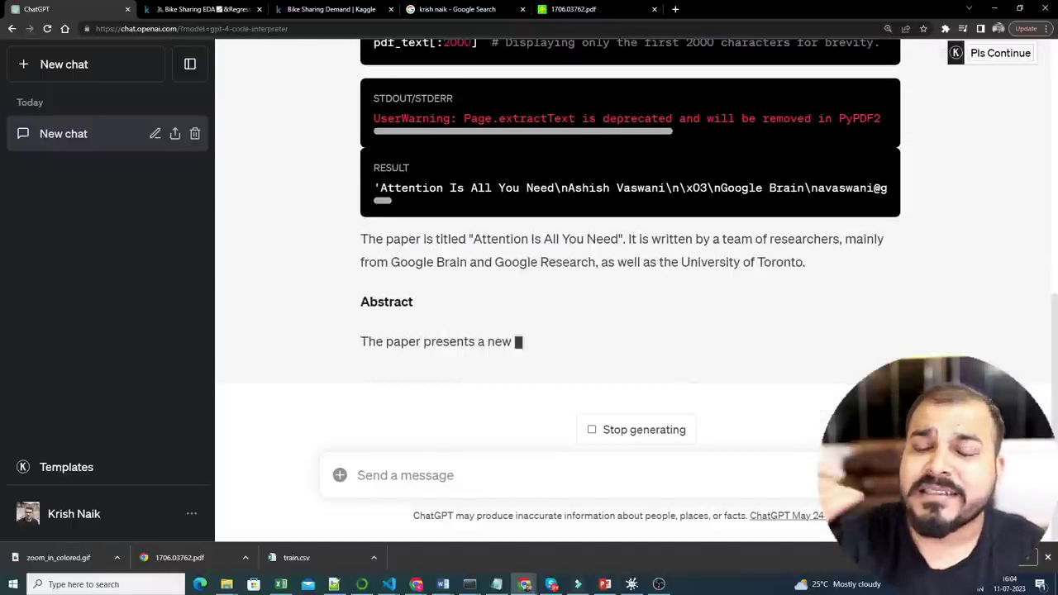
# Step: Scroll through the summary and highlight the sentence about the paper's authors
pyautogui.scroll(3, 612, 125)
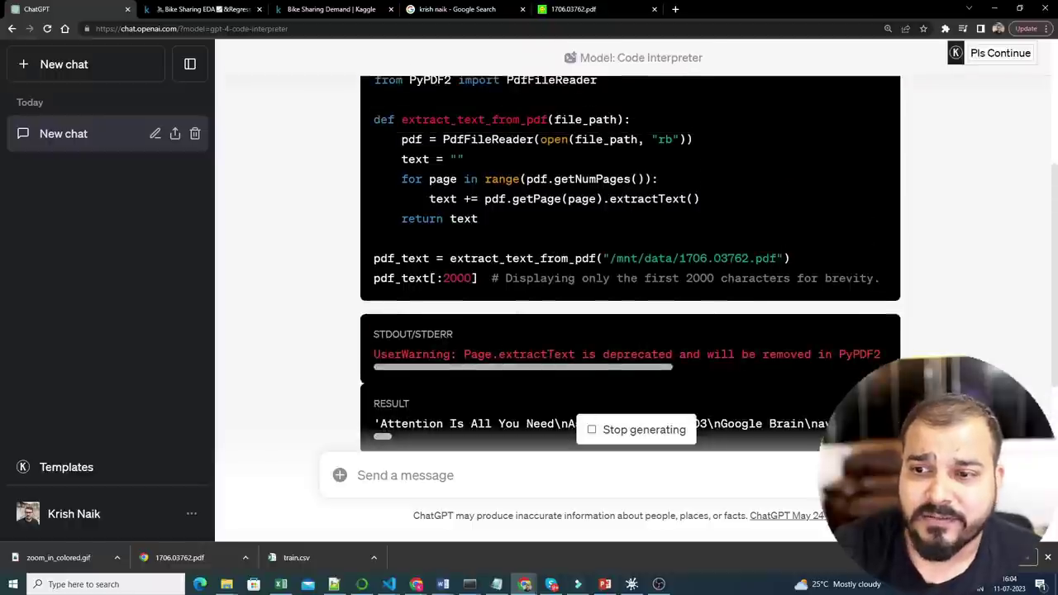
pyautogui.scroll(-2, 481, 162)
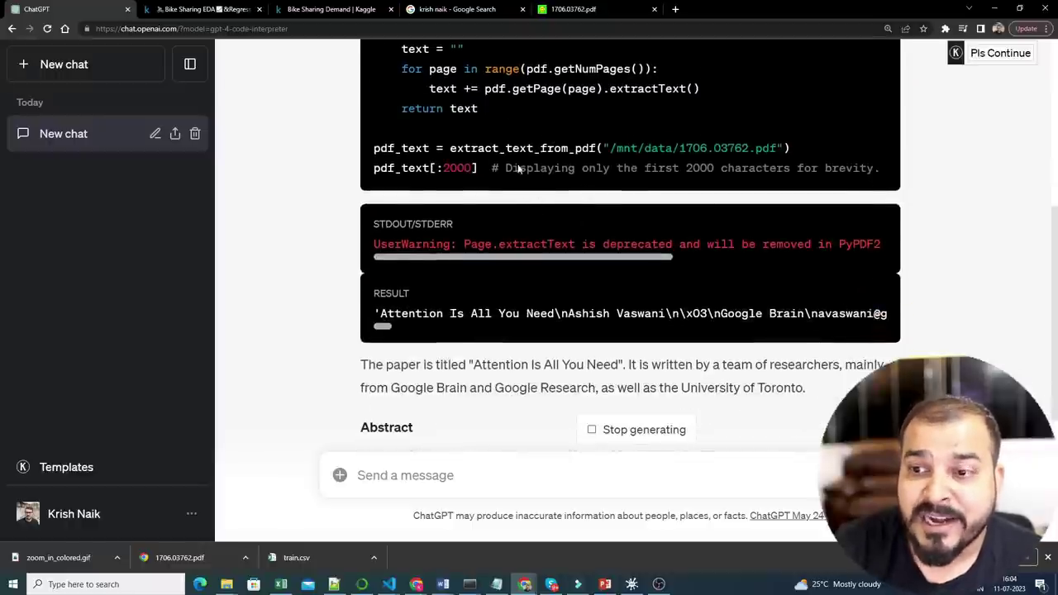
pyautogui.scroll(-1, 463, 211)
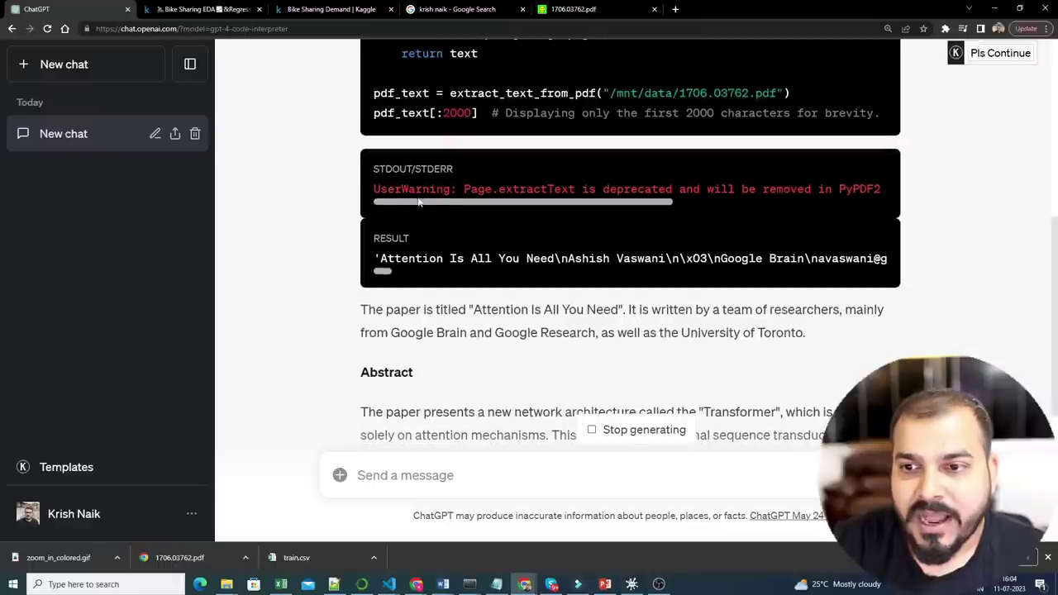
pyautogui.scroll(-1, 551, 241)
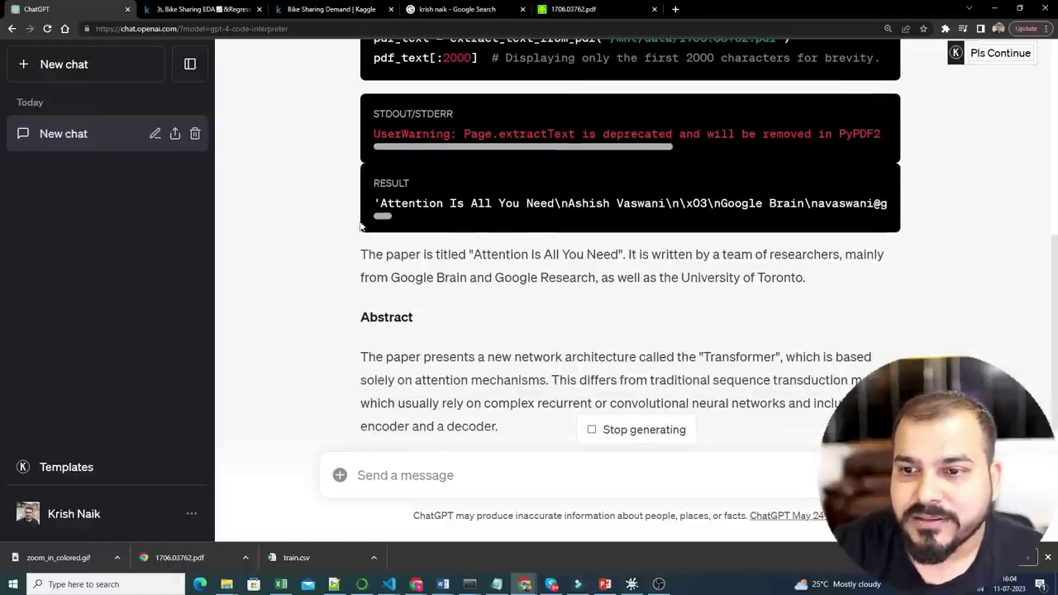
pyautogui.moveTo(386, 222)
pyautogui.mouseDown()
pyautogui.moveTo(567, 216)
pyautogui.moveTo(931, 239)
pyautogui.moveTo(735, 215)
pyautogui.moveTo(382, 212)
pyautogui.mouseUp()
pyautogui.scroll(-2, 421, 191)
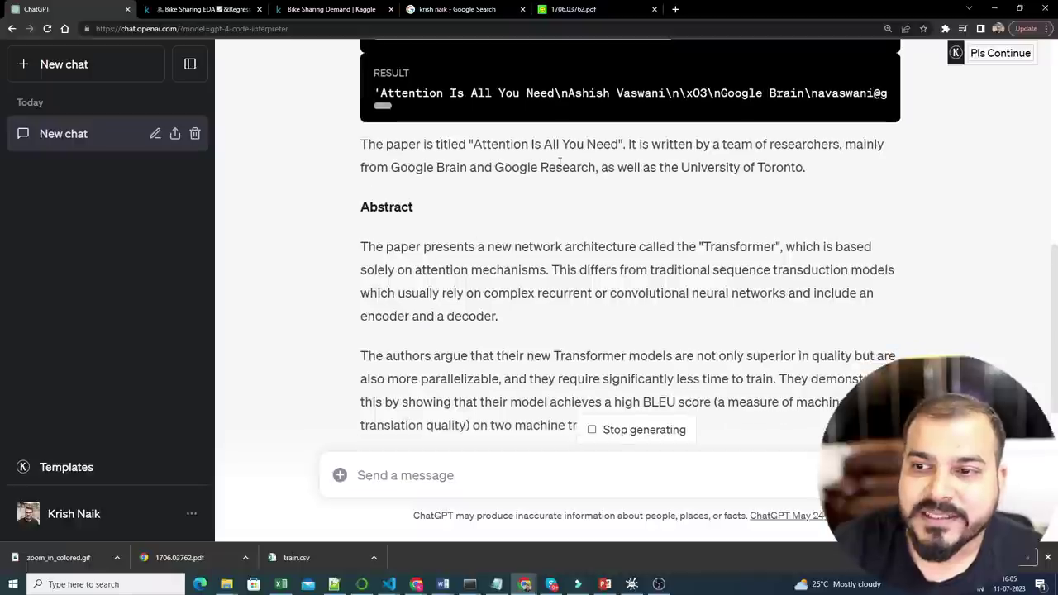
pyautogui.scroll(-1, 568, 138)
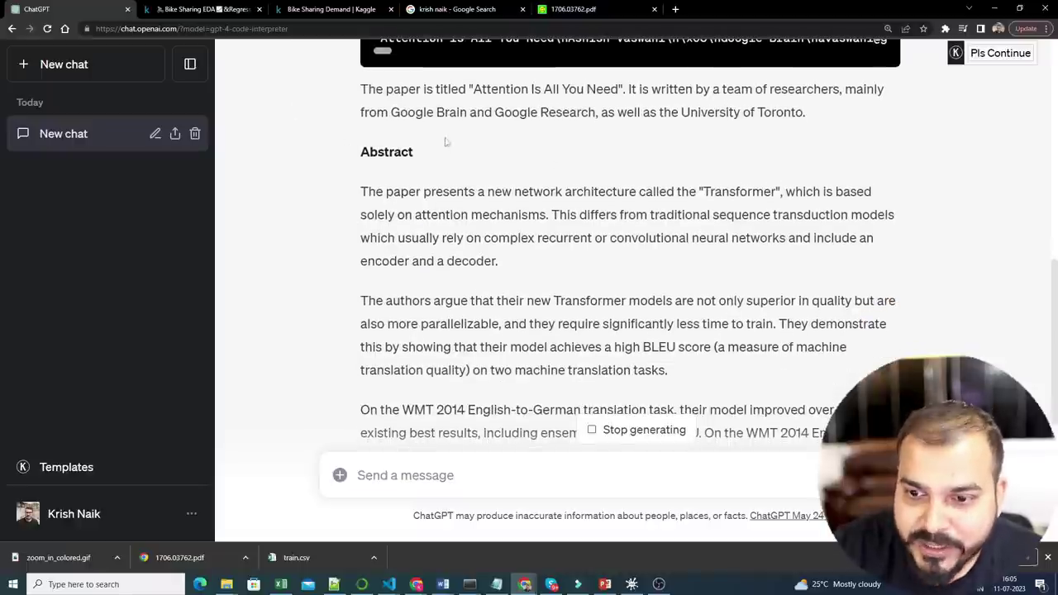
pyautogui.moveTo(639, 88); pyautogui.dragTo(823, 107)
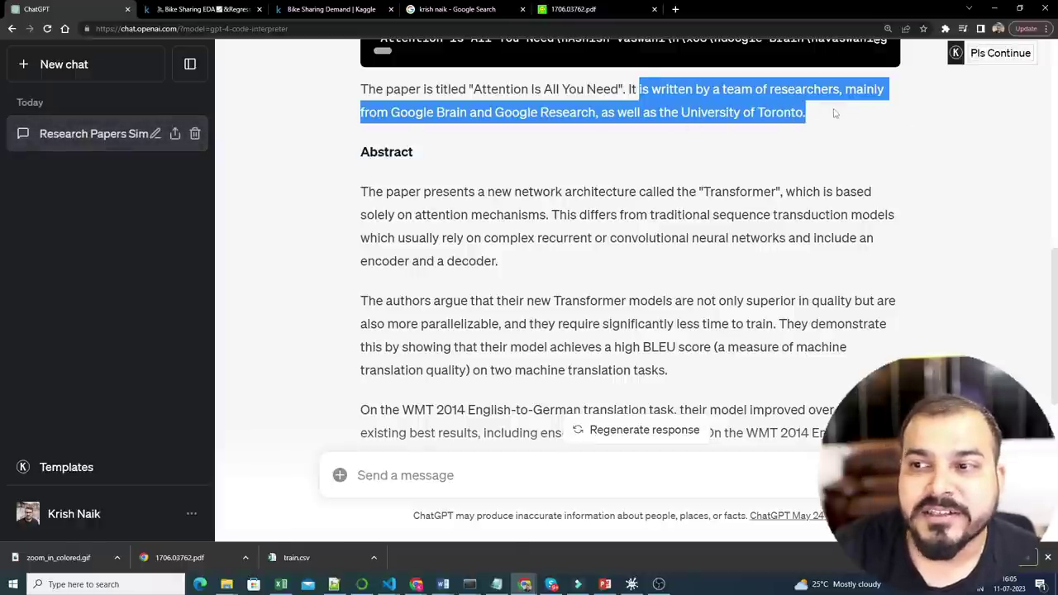
# Step: Read further through the summary, selecting passages, then clear the highlight
pyautogui.scroll(-2, 573, 241)
pyautogui.moveTo(356, 83); pyautogui.dragTo(688, 346)
pyautogui.scroll(-5, 490, 305)
pyautogui.scroll(-1, 476, 186)
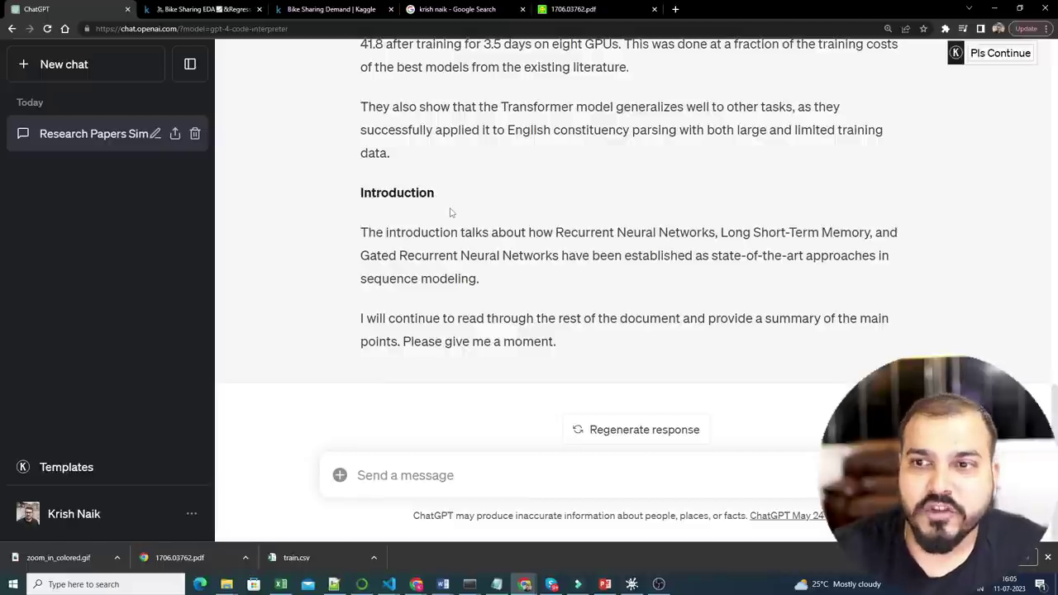
pyautogui.scroll(15, 450, 212)
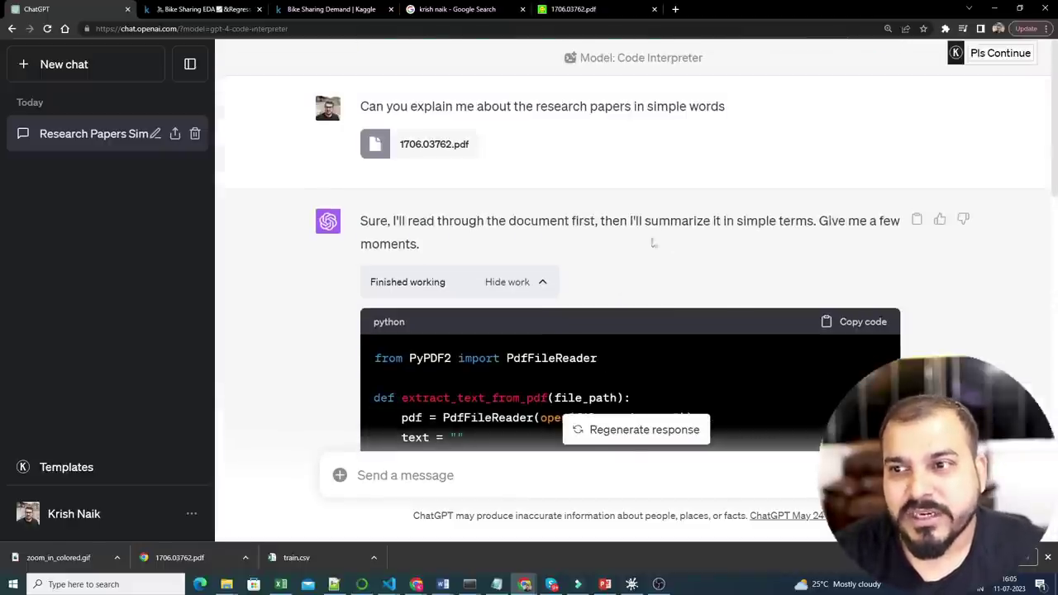
pyautogui.scroll(-15, 622, 242)
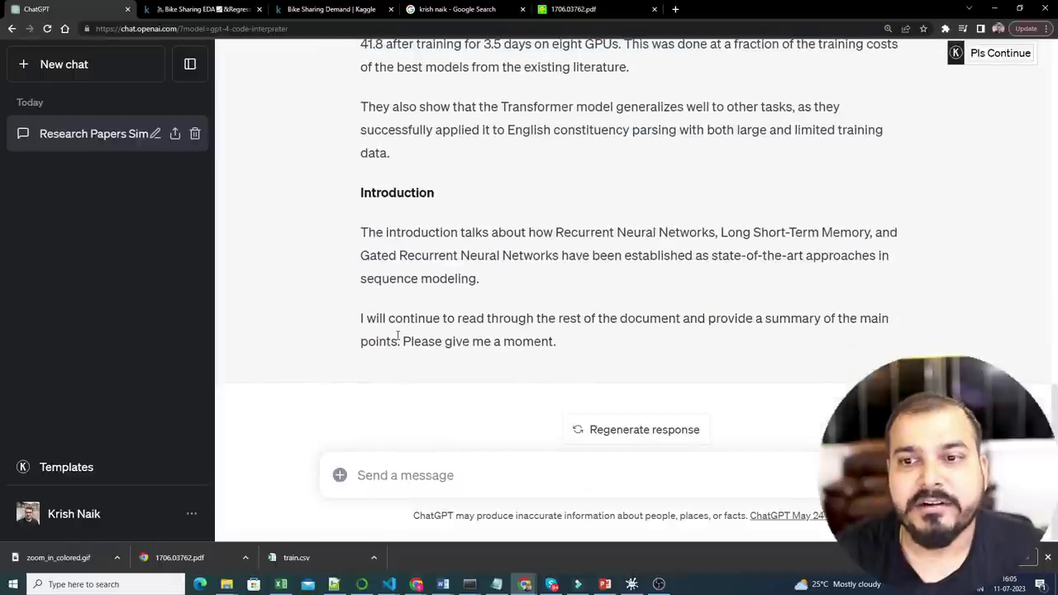
pyautogui.scroll(1, 398, 335)
pyautogui.moveTo(361, 75); pyautogui.dragTo(705, 75)
pyautogui.click(540, 76)
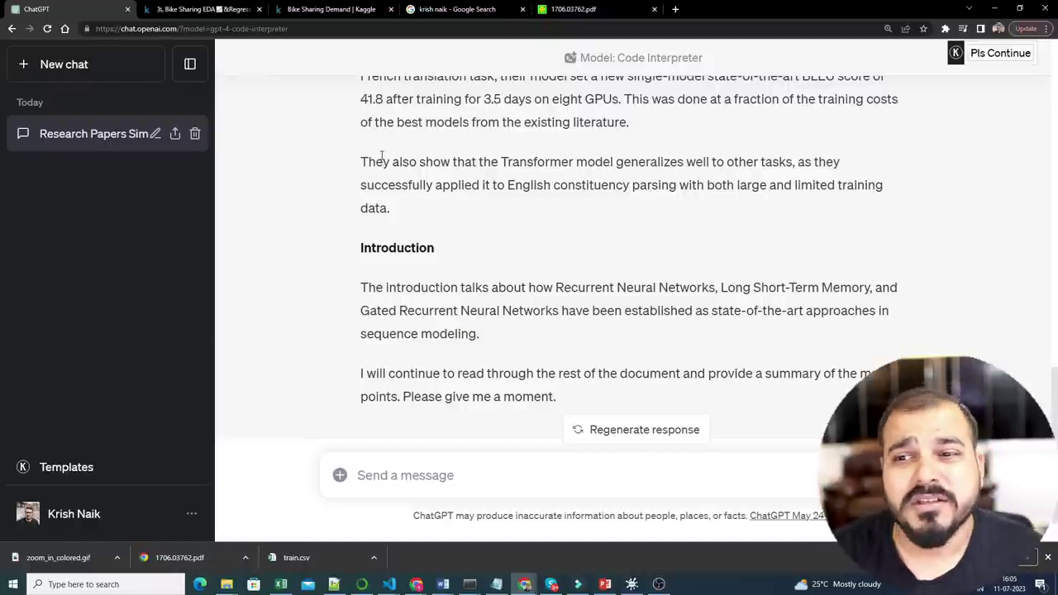
# Step: Highlight the PyPDF2 text-extraction code block, then start a new empty chat
pyautogui.scroll(5, 529, 261)
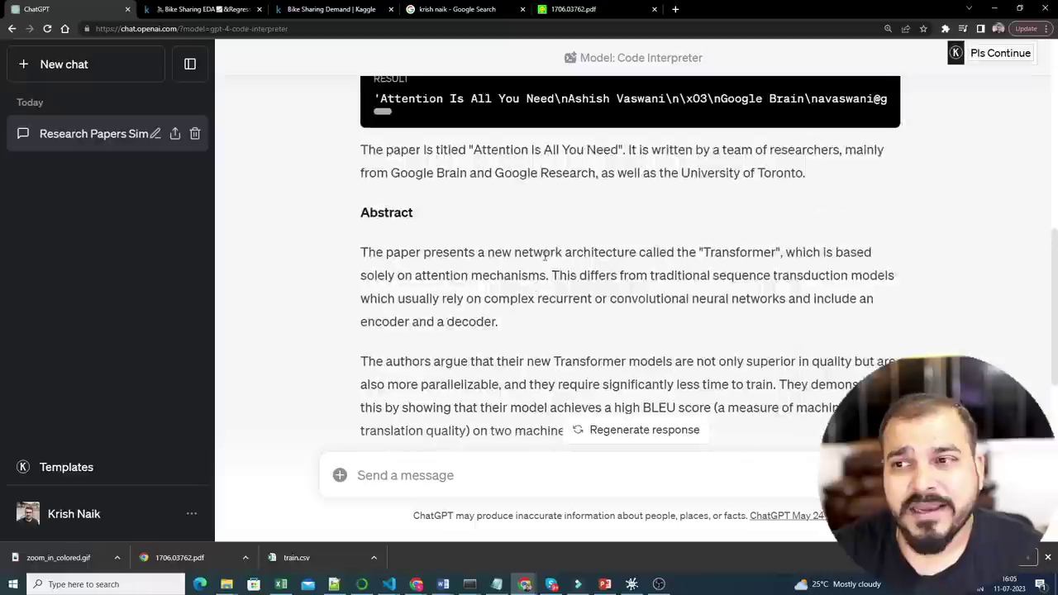
pyautogui.scroll(7, 542, 257)
pyautogui.scroll(-2, 382, 174)
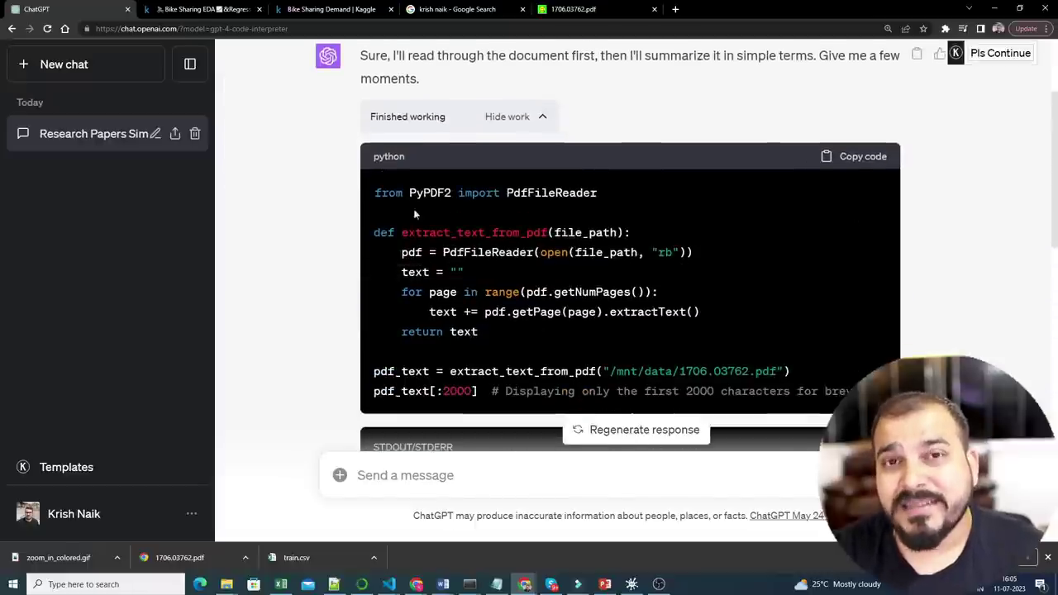
pyautogui.scroll(2, 396, 207)
pyautogui.scroll(-3, 400, 163)
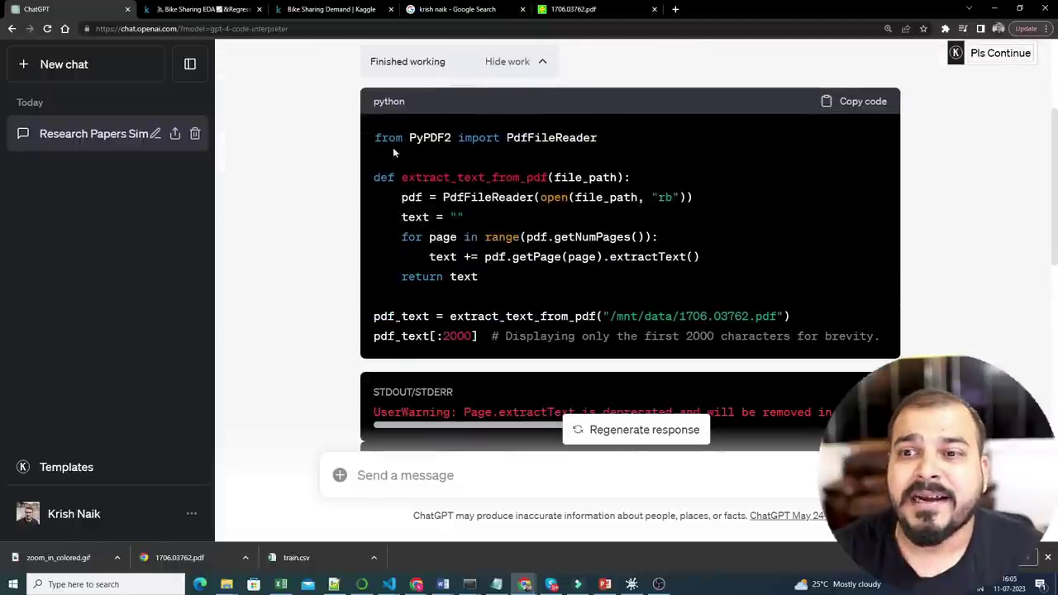
pyautogui.moveTo(380, 137); pyautogui.dragTo(882, 337)
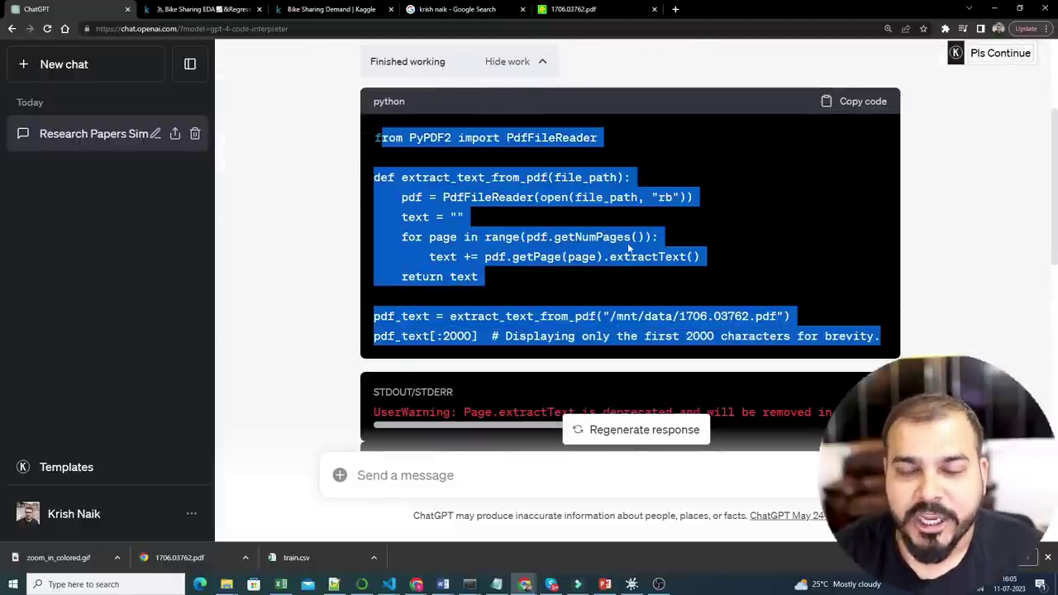
pyautogui.scroll(3, 629, 246)
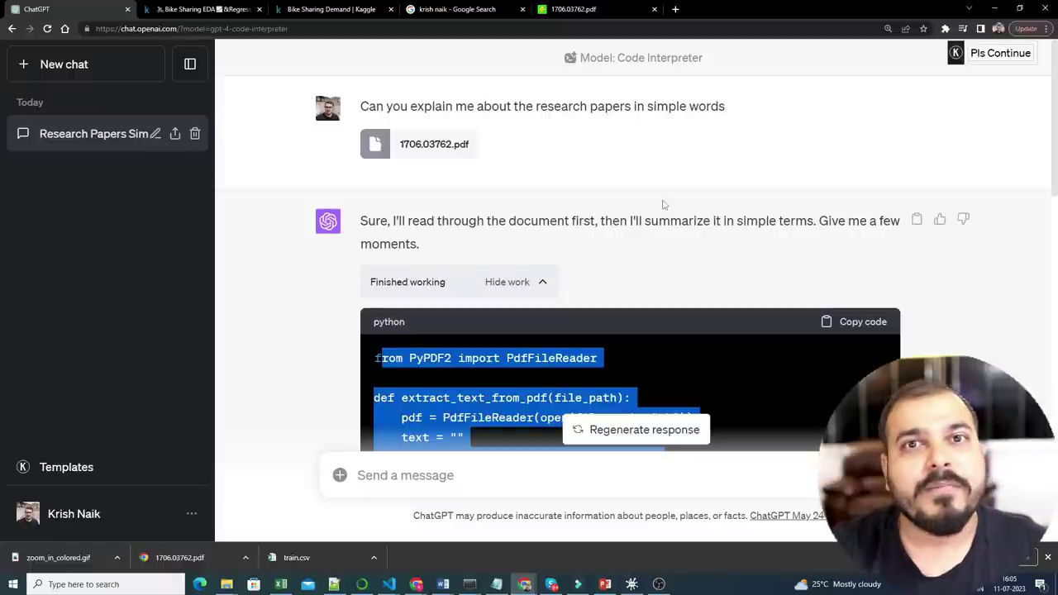
pyautogui.scroll(-10, 707, 262)
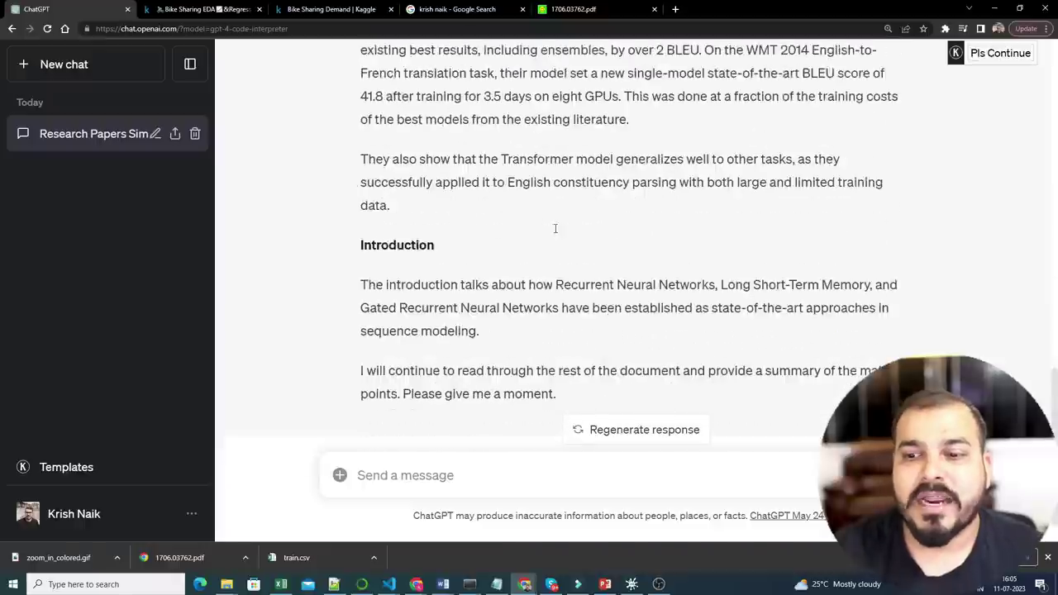
pyautogui.scroll(-1, 556, 229)
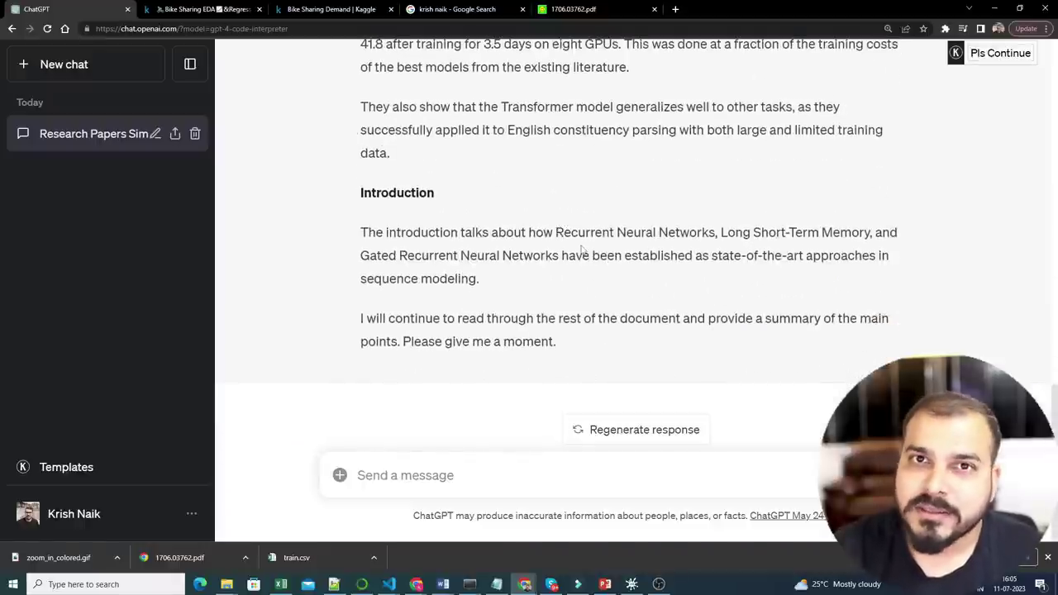
pyautogui.click(67, 64)
# Step: Set the new chat to GPT-4 with Code Interpreter
pyautogui.click(733, 79)
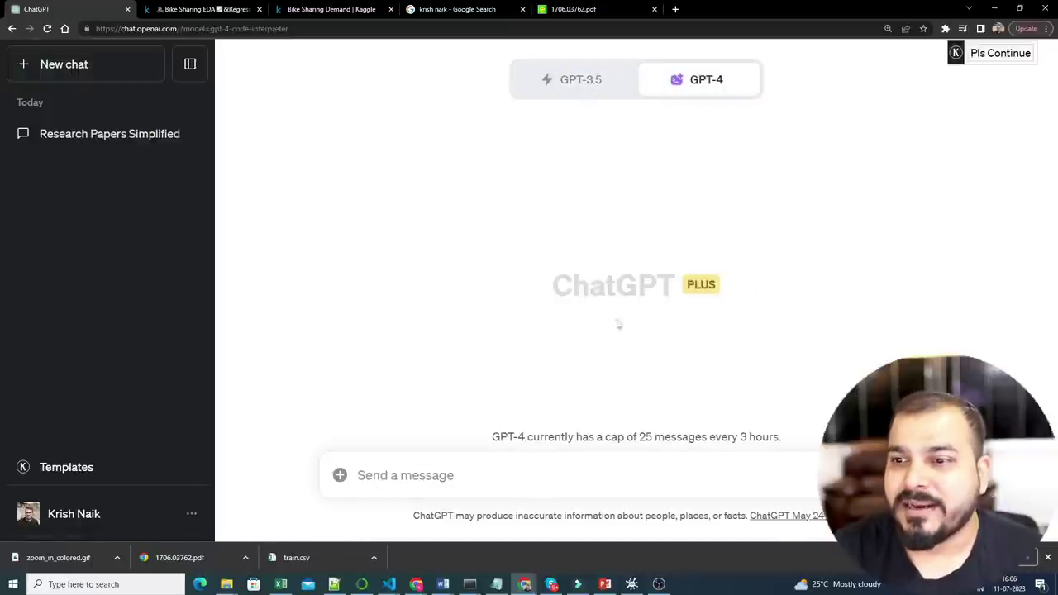
pyautogui.moveTo(711, 79)
pyautogui.click(586, 273)
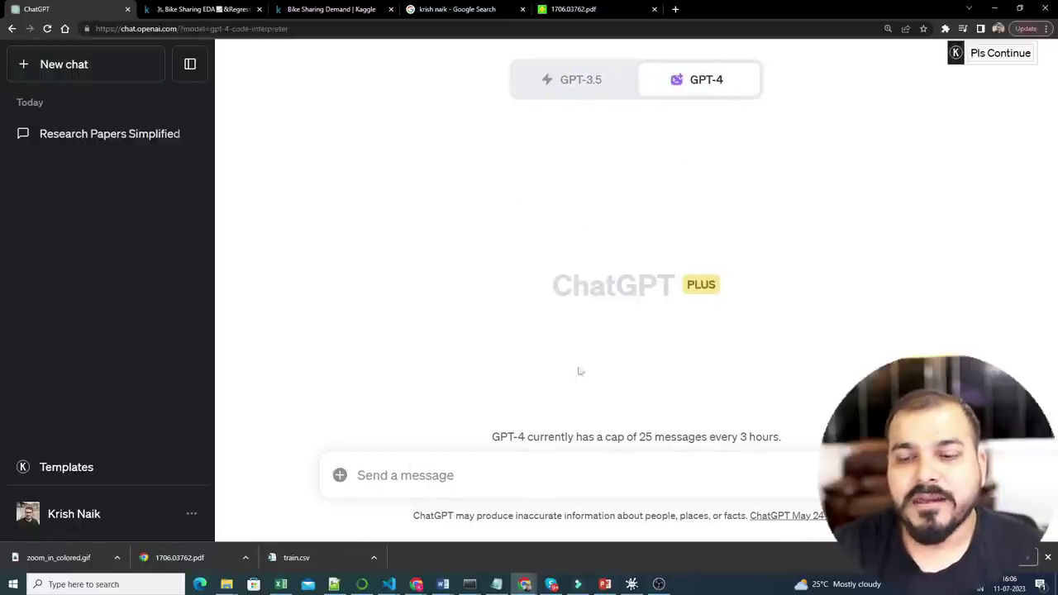
# Step: Request 'plot a parabola curve with the equation y=x^2' and reveal the running code
pyautogui.write('plot a parabola curve with the equatio')
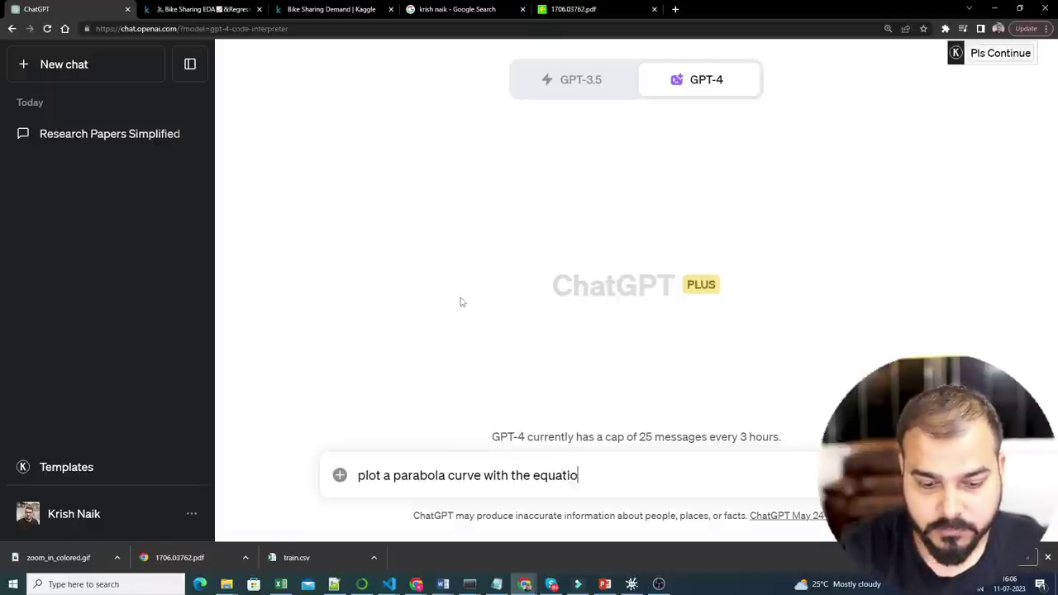
pyautogui.write('b y=')
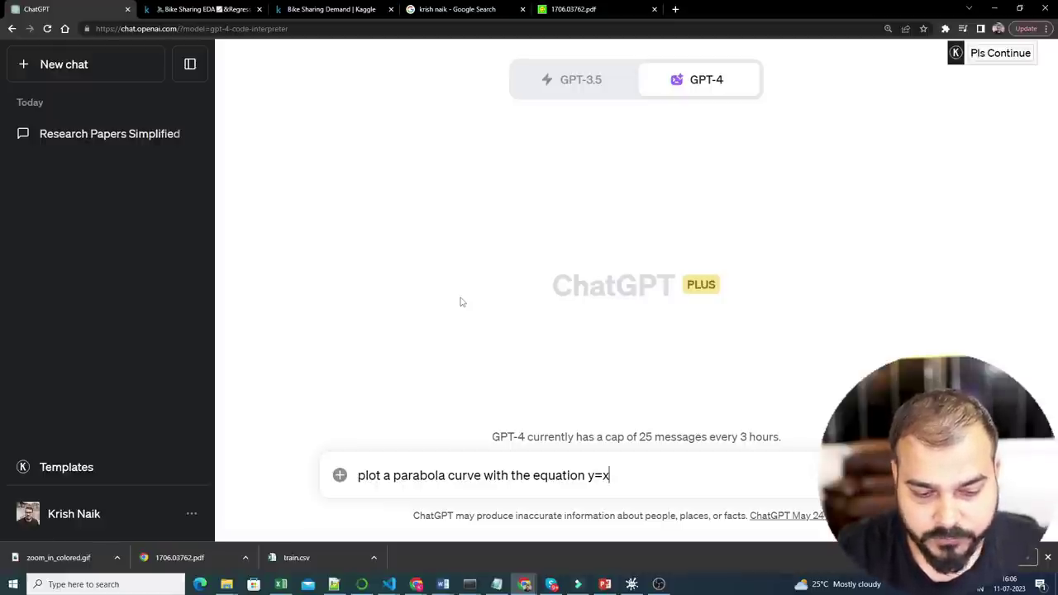
pyautogui.write('x^2')
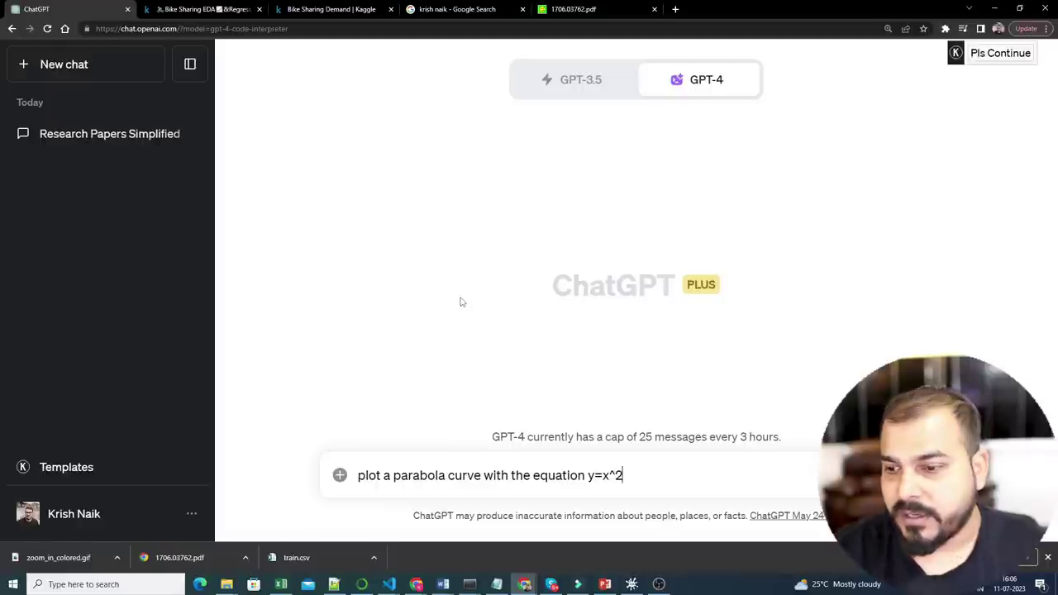
pyautogui.press('Return')
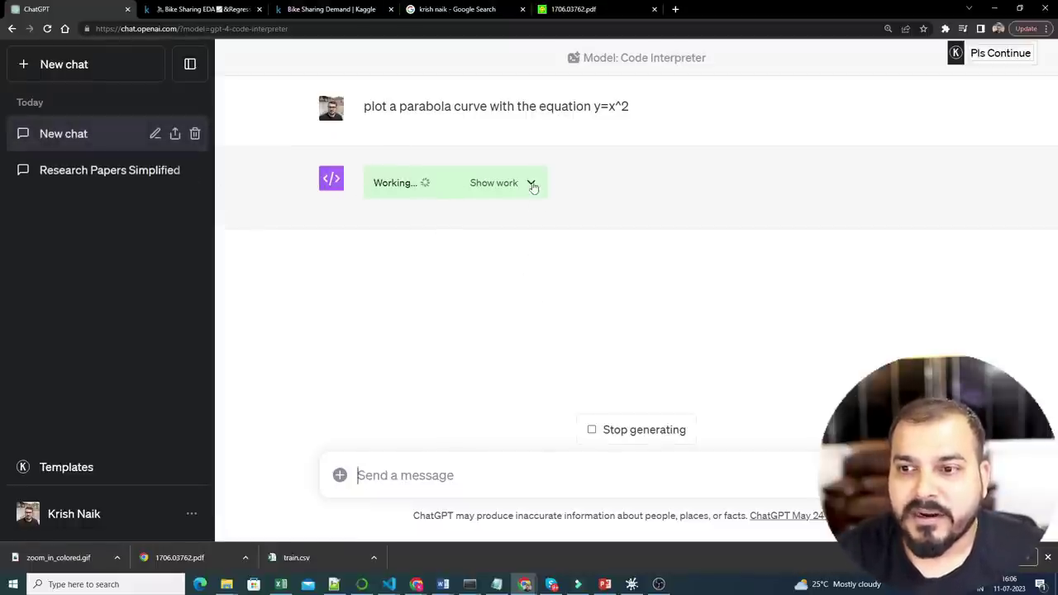
pyautogui.click(530, 184)
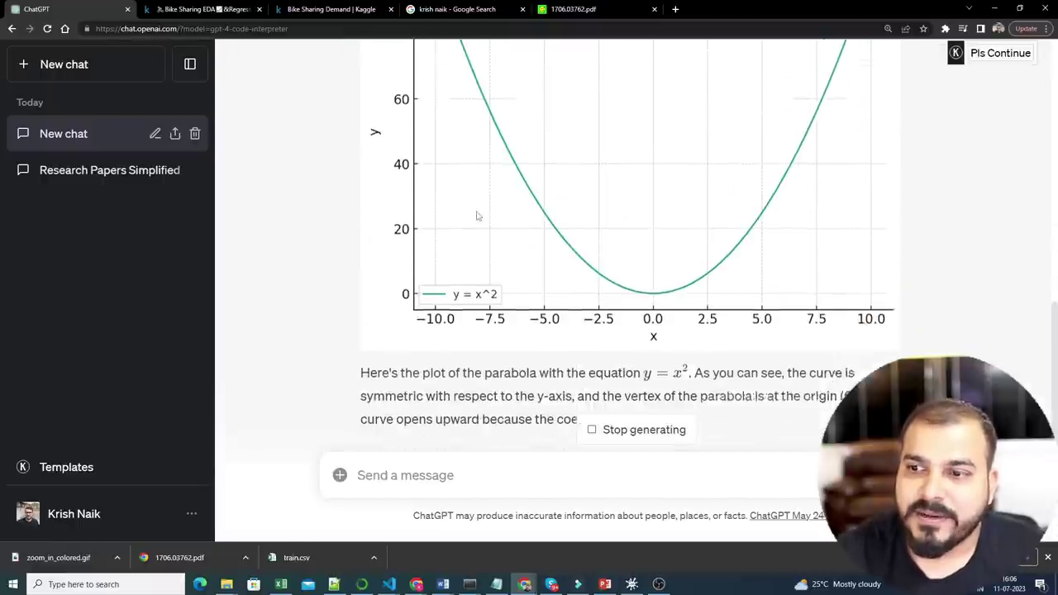
# Step: Review the matplotlib y = x**2 code, highlight the two import lines, and scroll to the plot
pyautogui.moveTo(404, 295); pyautogui.dragTo(841, 353)
pyautogui.scroll(5, 583, 302)
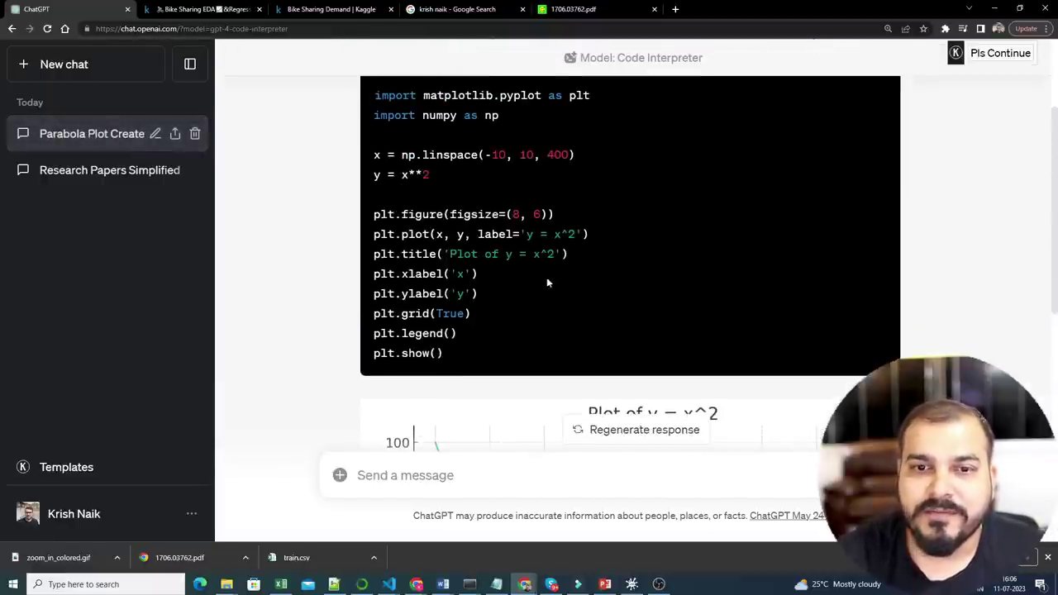
pyautogui.moveTo(469, 352); pyautogui.dragTo(372, 259)
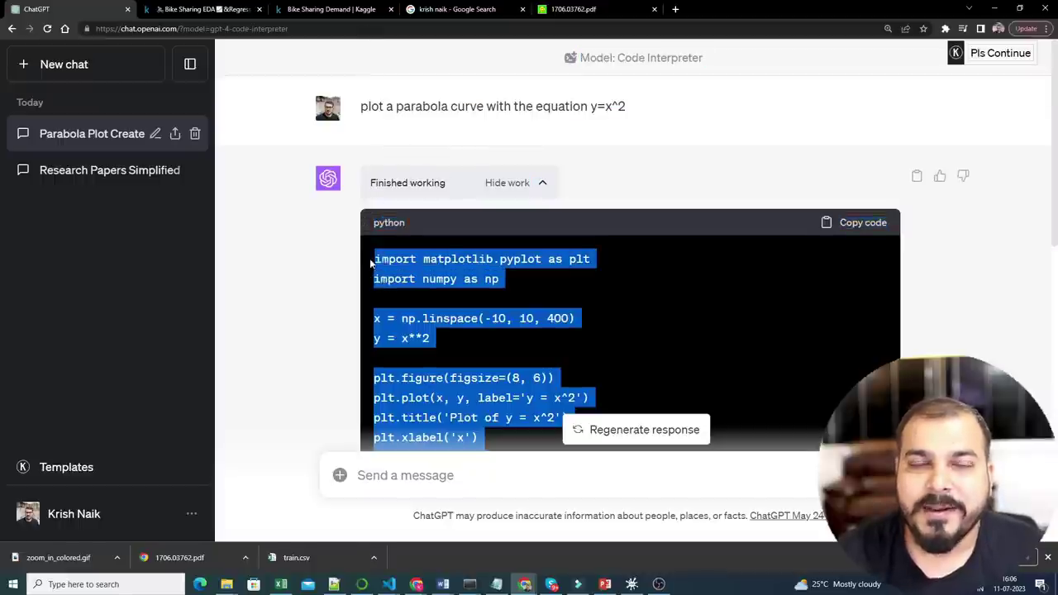
pyautogui.scroll(-3, 446, 177)
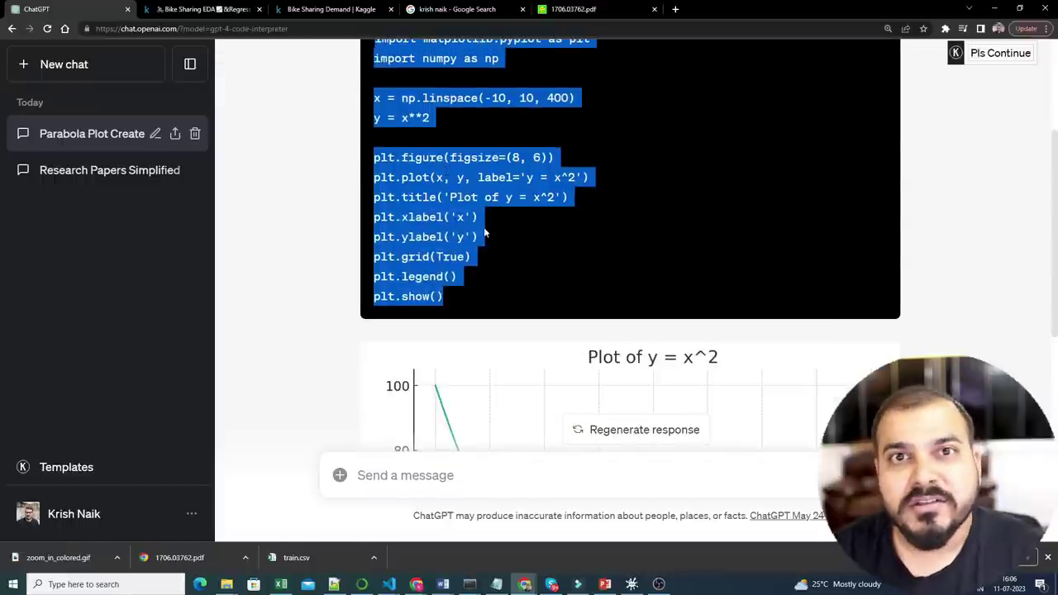
pyautogui.scroll(2, 555, 276)
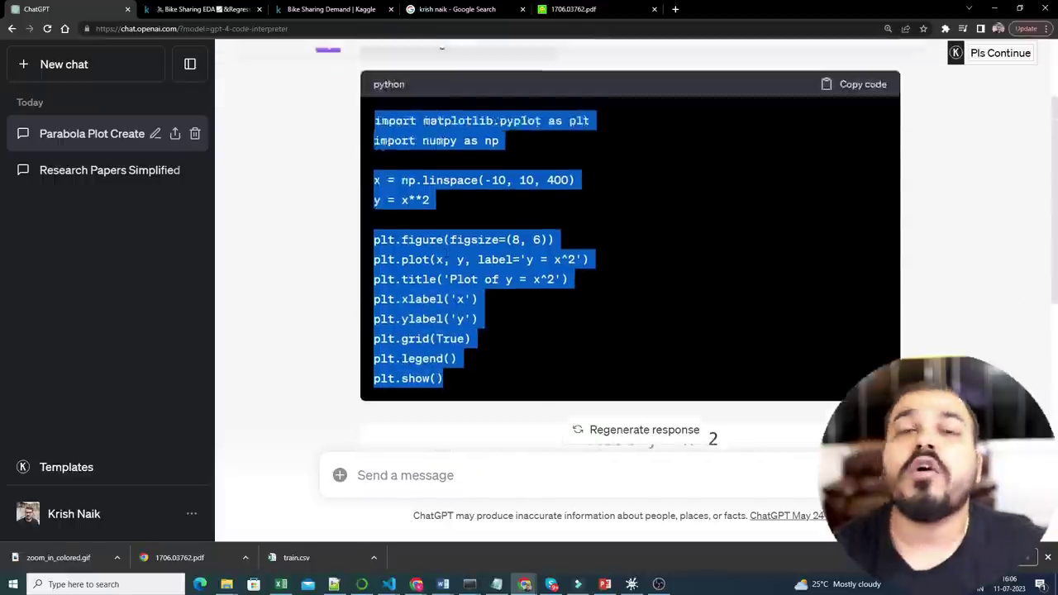
pyautogui.scroll(-2, 521, 239)
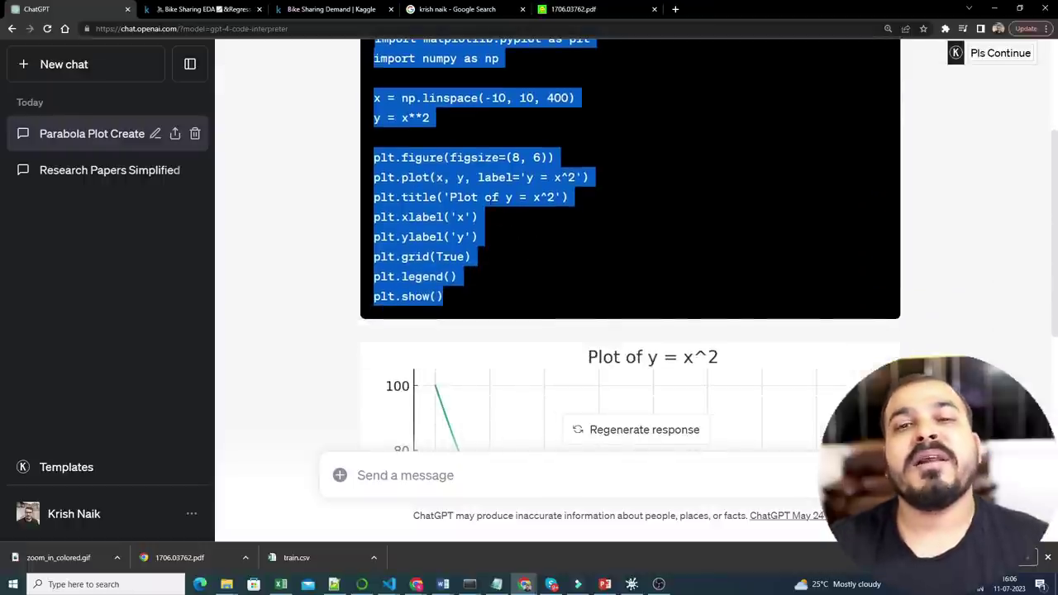
pyautogui.scroll(3, 544, 199)
pyautogui.click(533, 302)
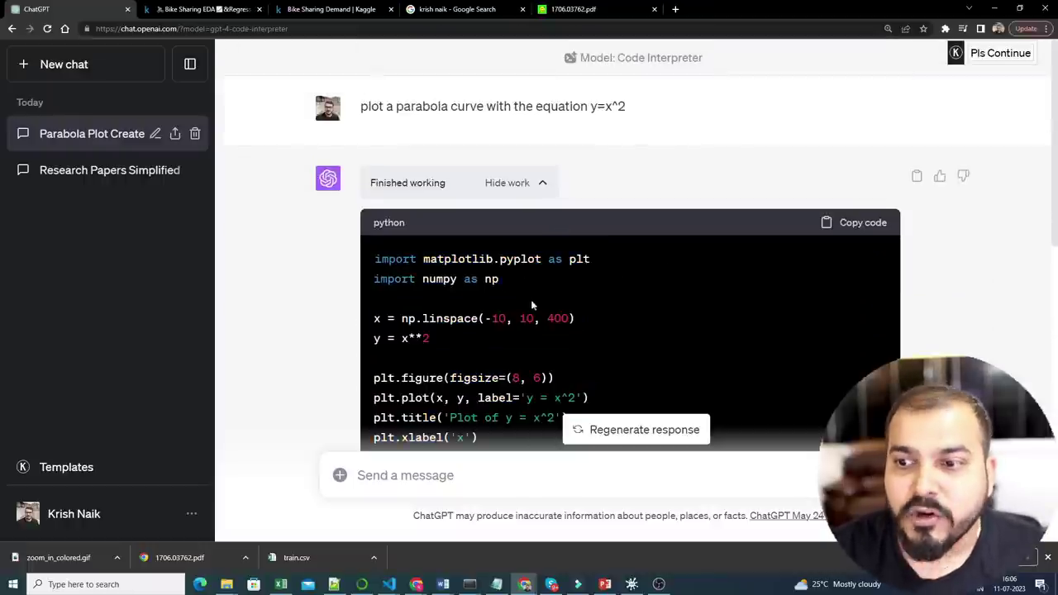
pyautogui.moveTo(512, 284); pyautogui.dragTo(367, 265)
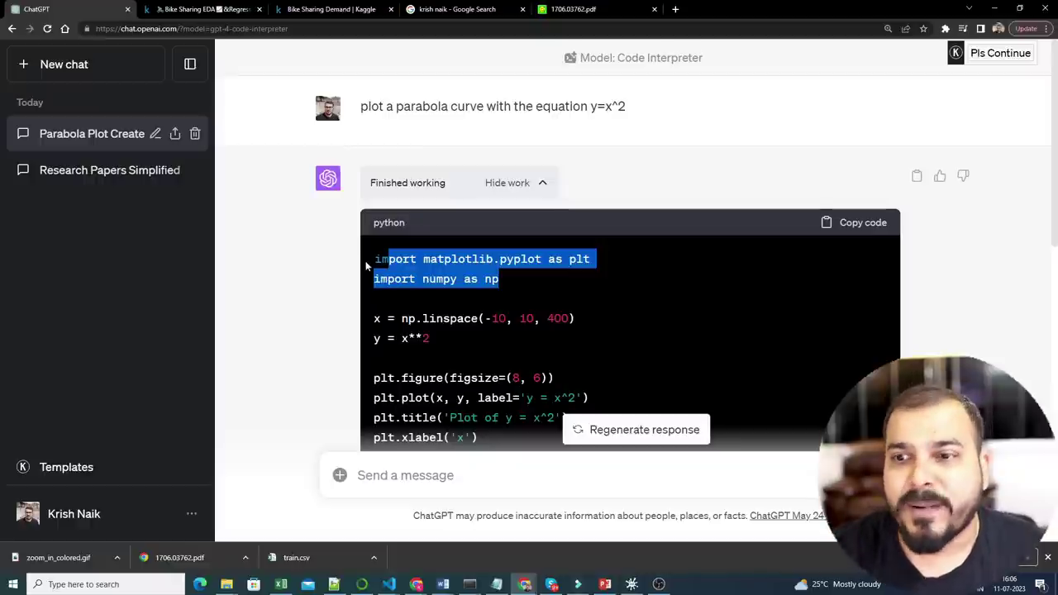
pyautogui.scroll(-8, 423, 294)
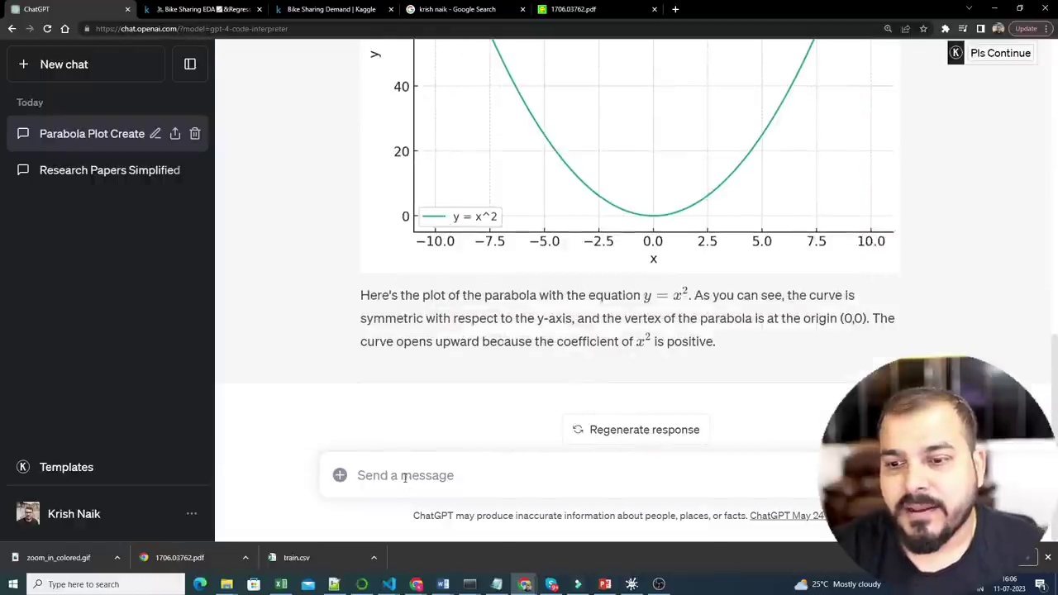
# Step: Ask 'can you show me the same example with seaborn library' and highlight the import seaborn line
pyautogui.write('can you sh')
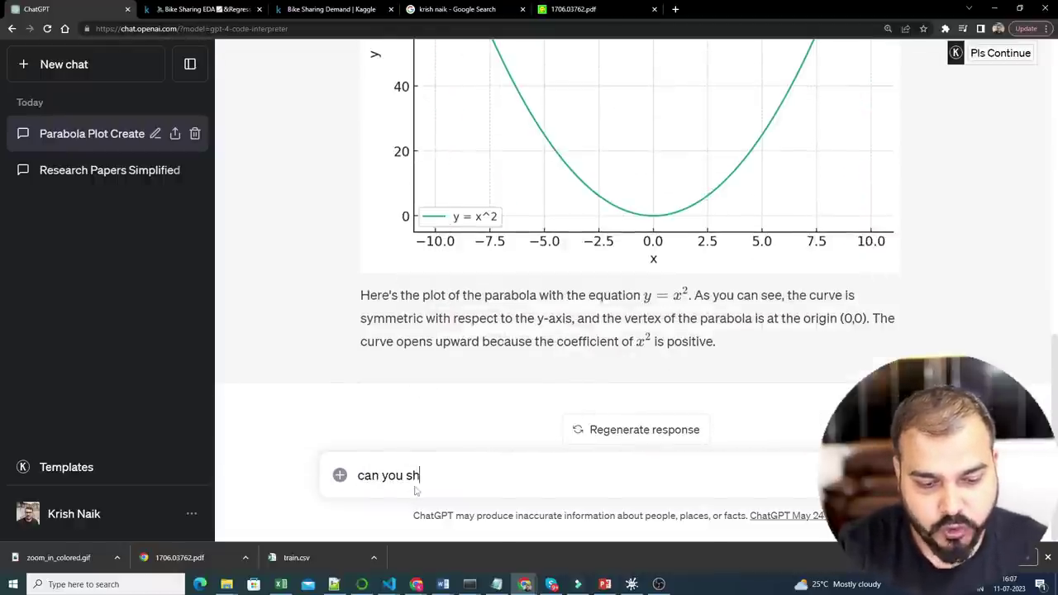
pyautogui.write('ow me the sam')
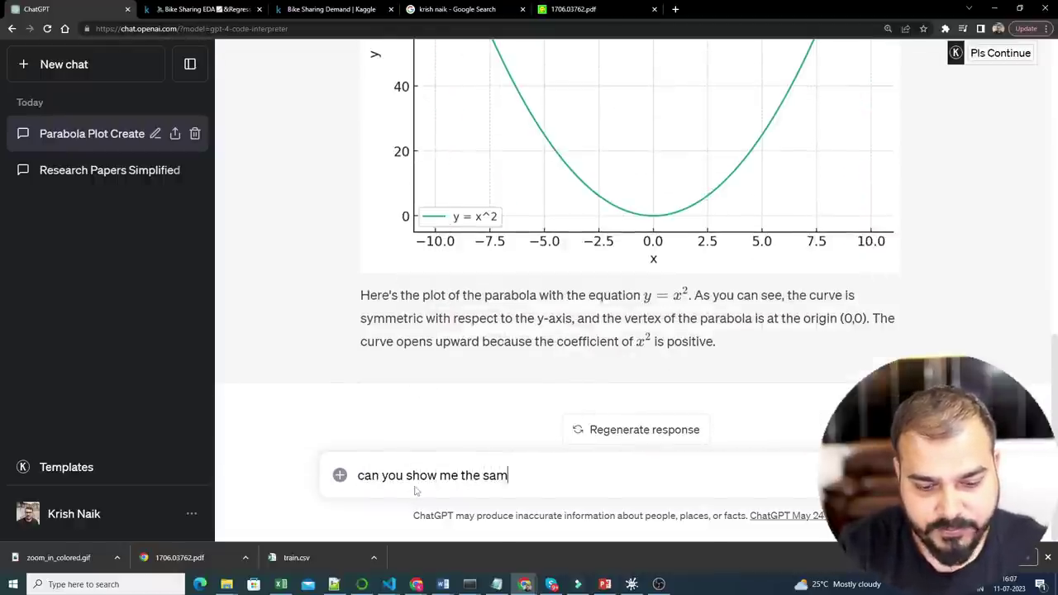
pyautogui.write('e exmap')
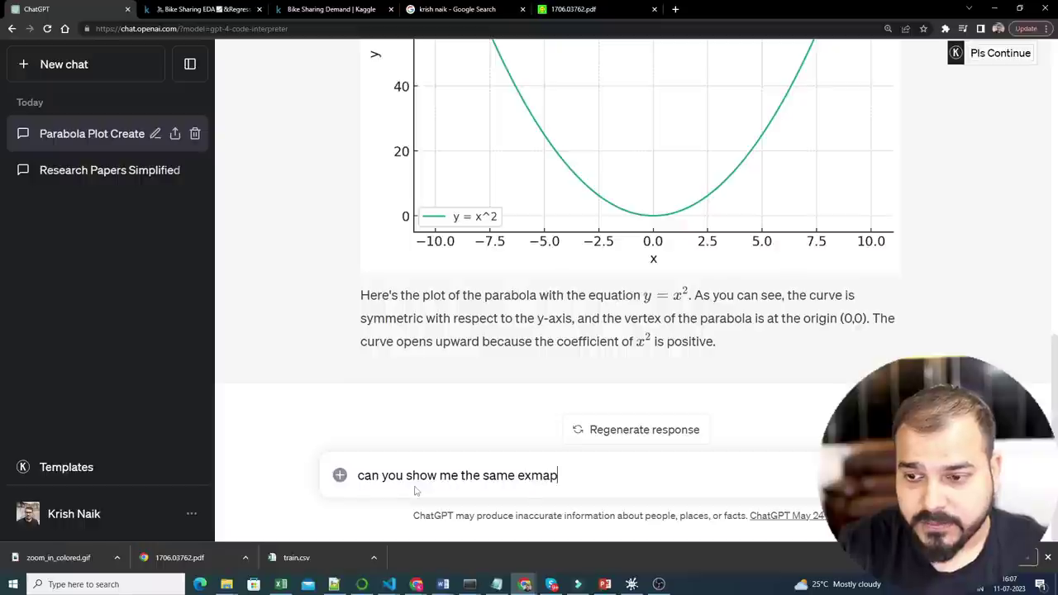
pyautogui.write('le with seaborn library')
pyautogui.press('Return')
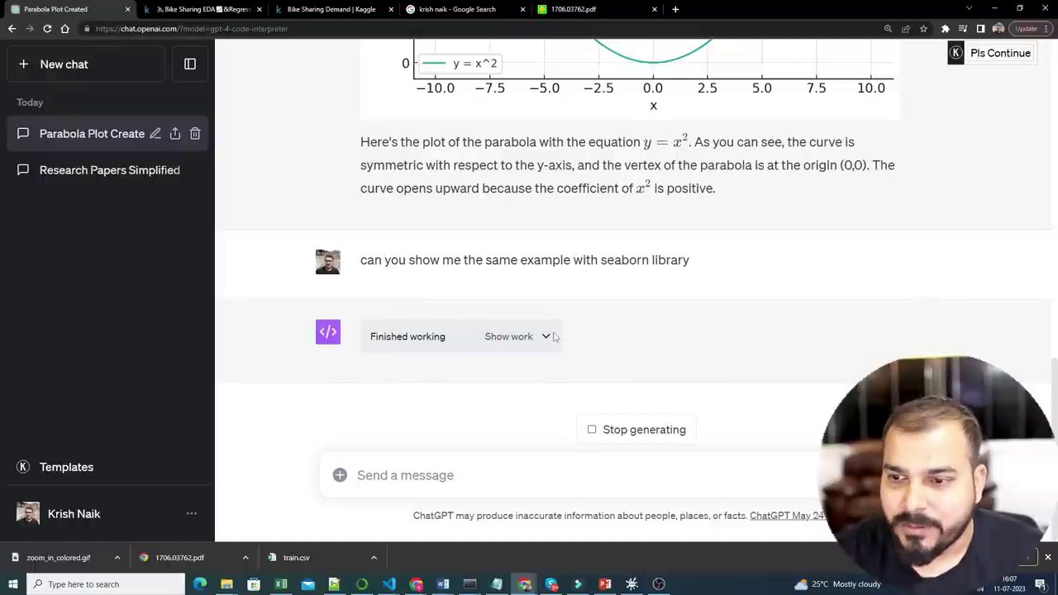
pyautogui.click(550, 340)
pyautogui.scroll(6, 510, 182)
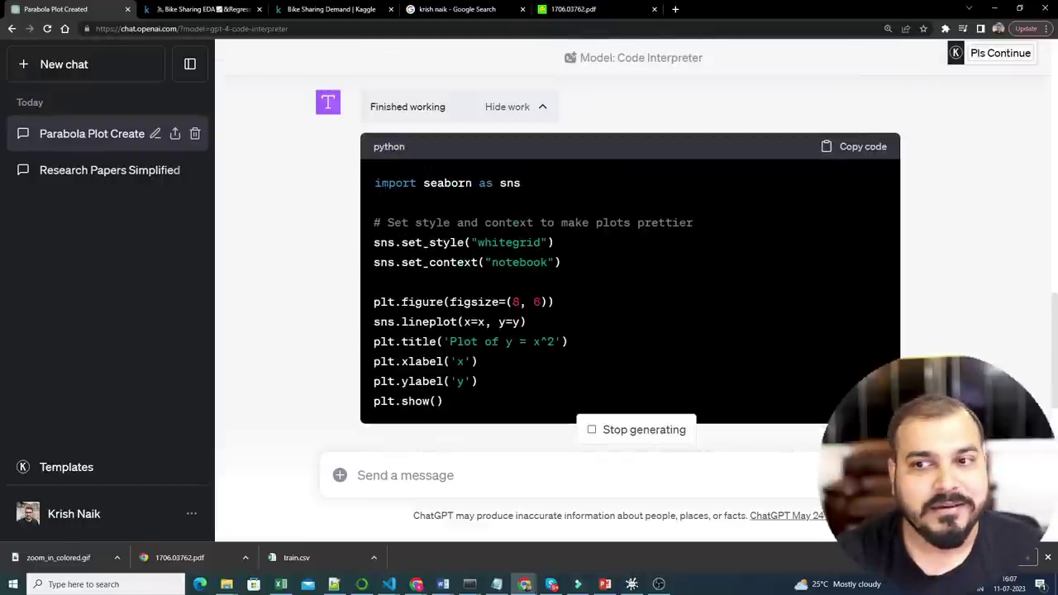
pyautogui.moveTo(381, 183); pyautogui.dragTo(525, 196)
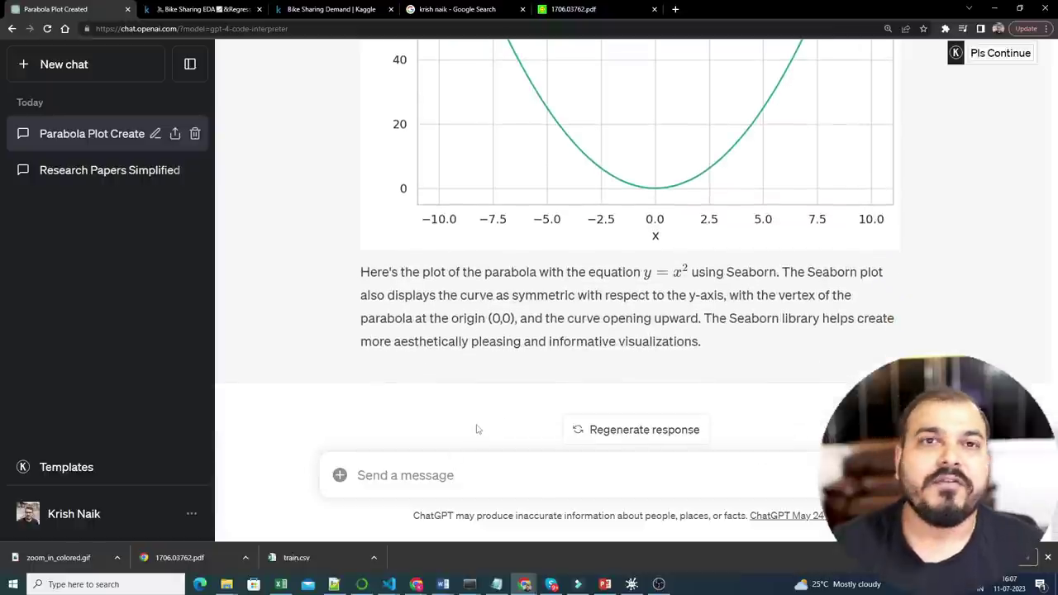
# Step: Review the Seaborn parabola plot, then drag train.csv into the message box
pyautogui.scroll(1, 559, 290)
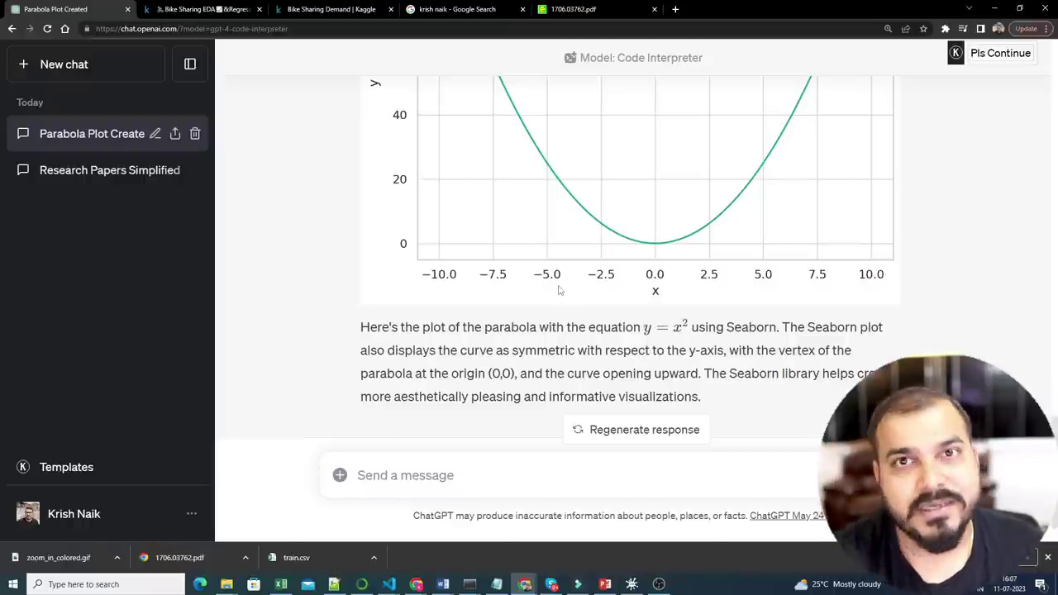
pyautogui.scroll(10, 708, 196)
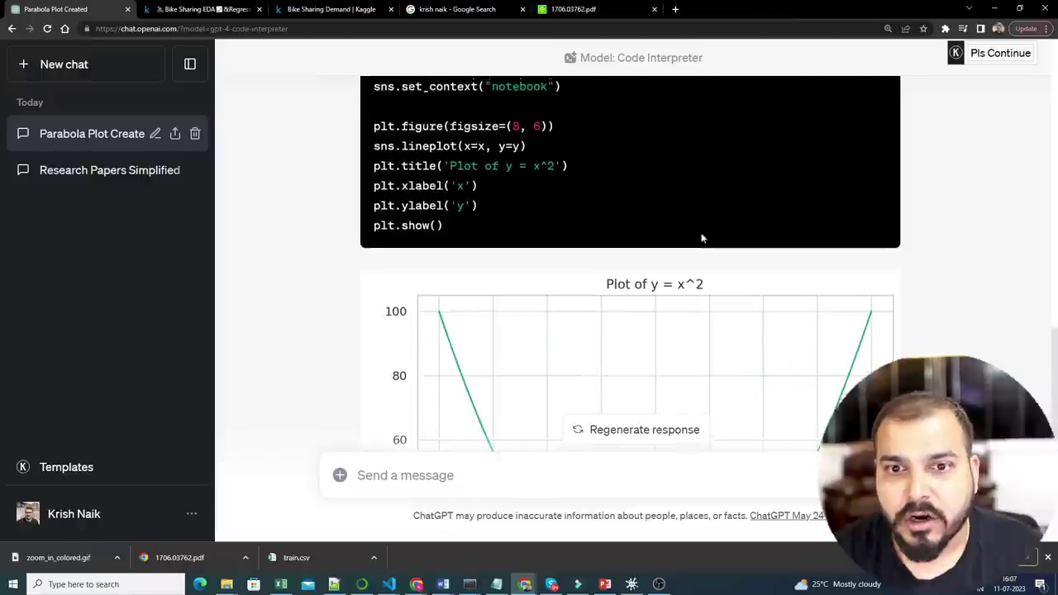
pyautogui.scroll(2, 685, 256)
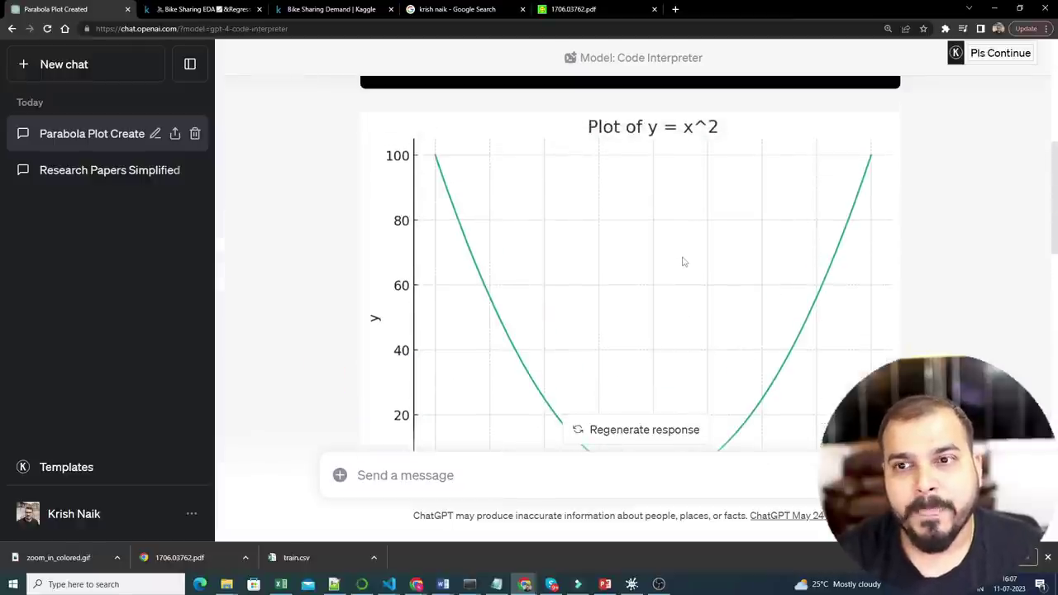
pyautogui.scroll(-12, 684, 262)
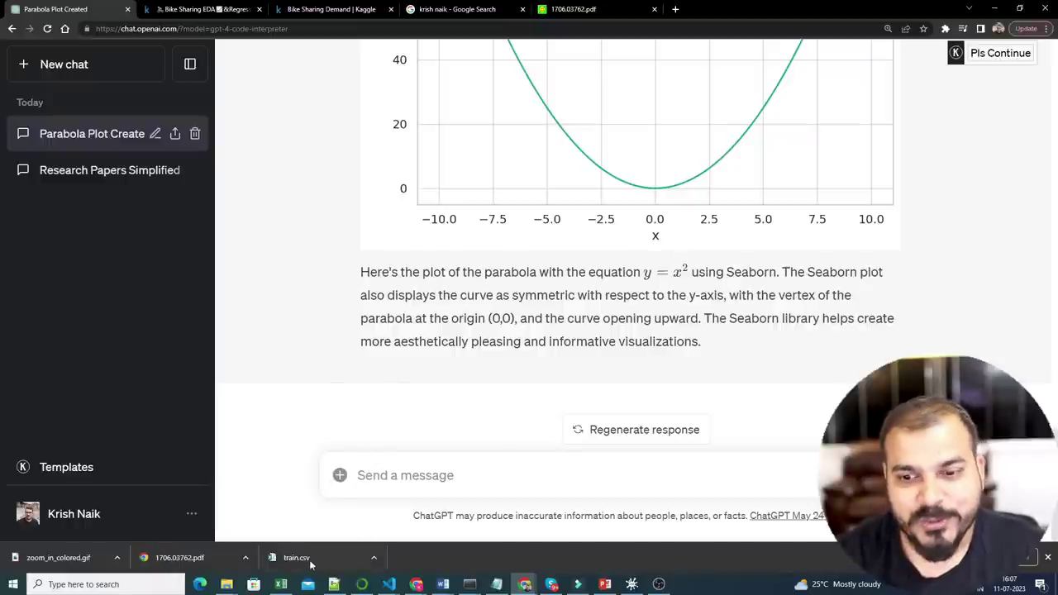
pyautogui.moveTo(296, 565); pyautogui.dragTo(346, 470)
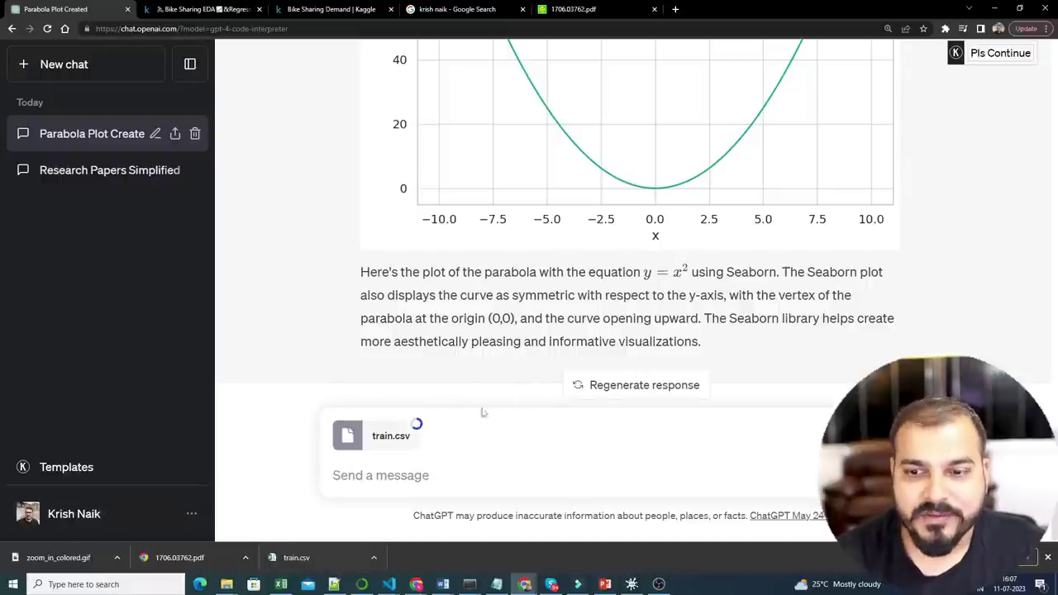
pyautogui.click(331, 9)
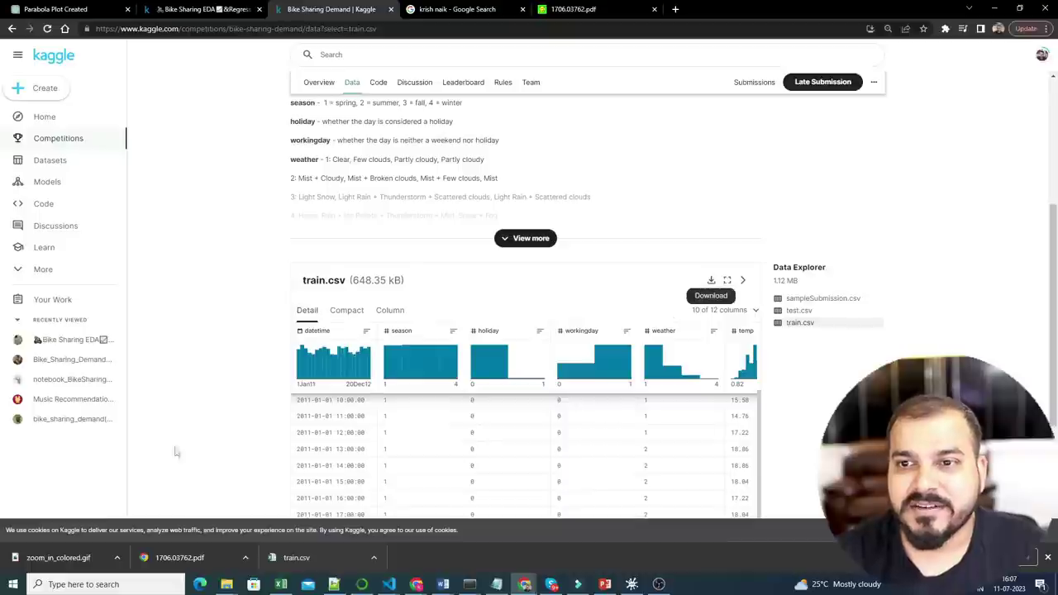
pyautogui.scroll(5, 406, 192)
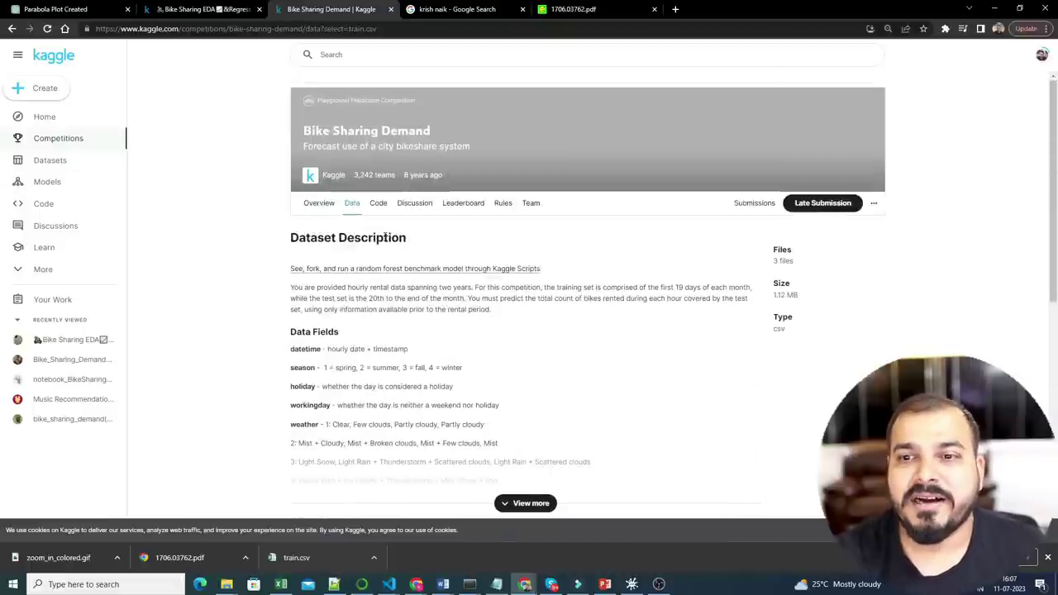
pyautogui.hotkey('ctrl', '+')
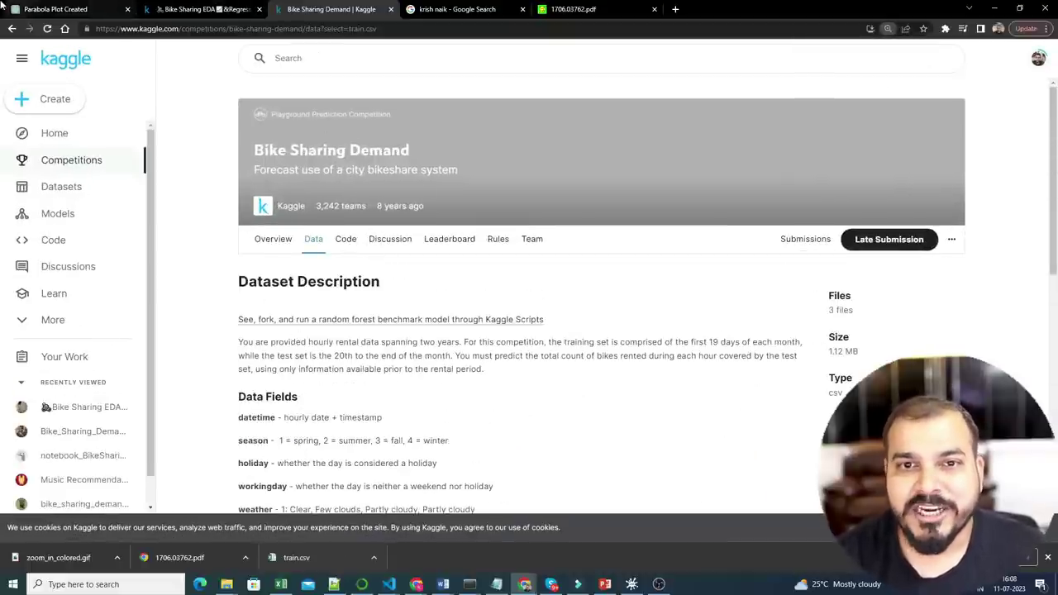
pyautogui.click(50, 9)
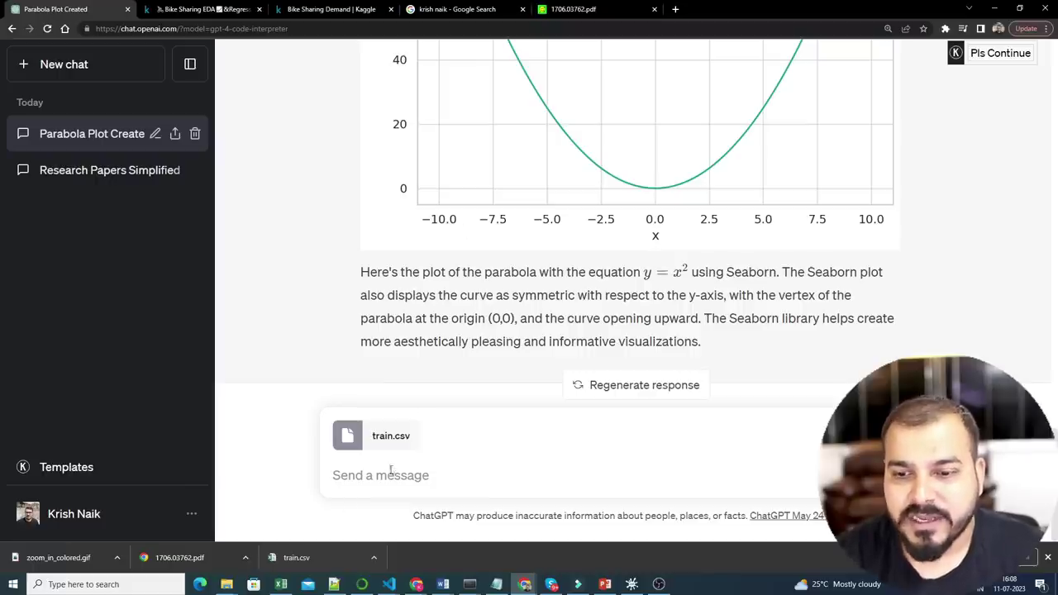
# Step: Type a prompt asking for a detailed exploratory data analysis of train.csv with charts
pyautogui.write('p')
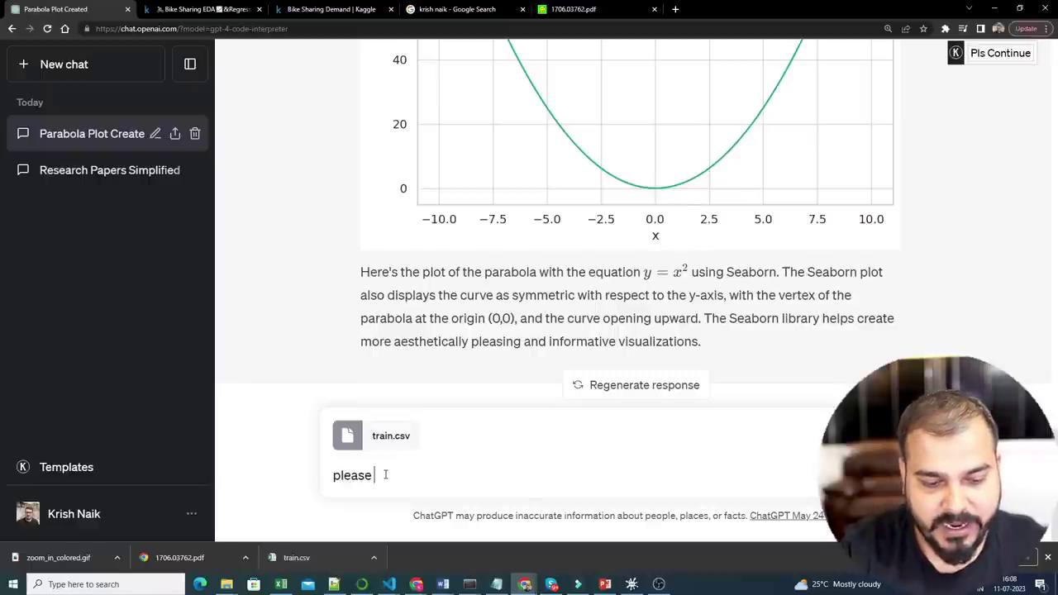
pyautogui.write('lease ')
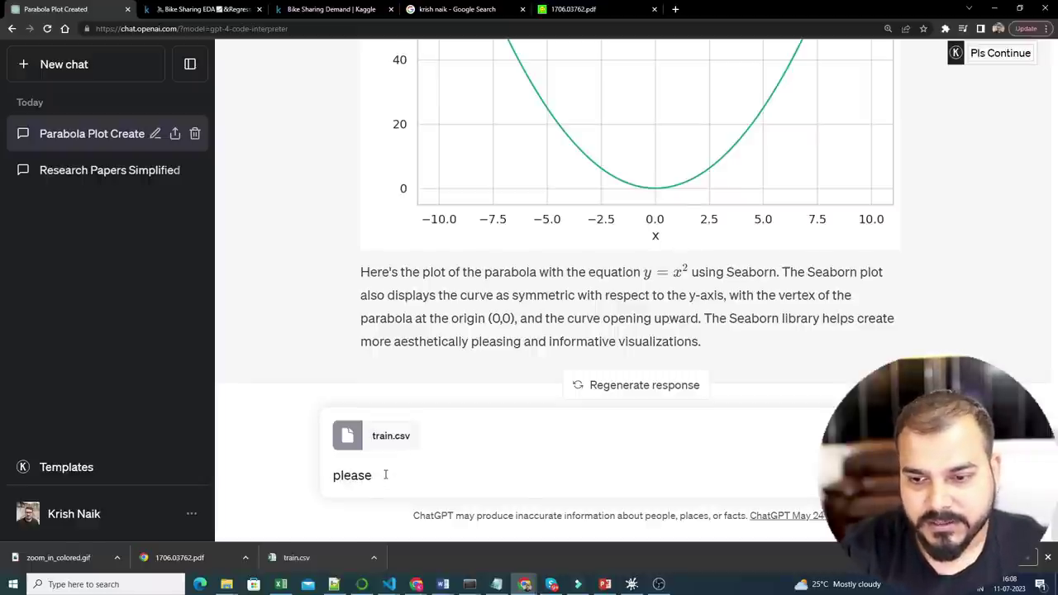
pyautogui.write('perform a detailed exploratory dat')
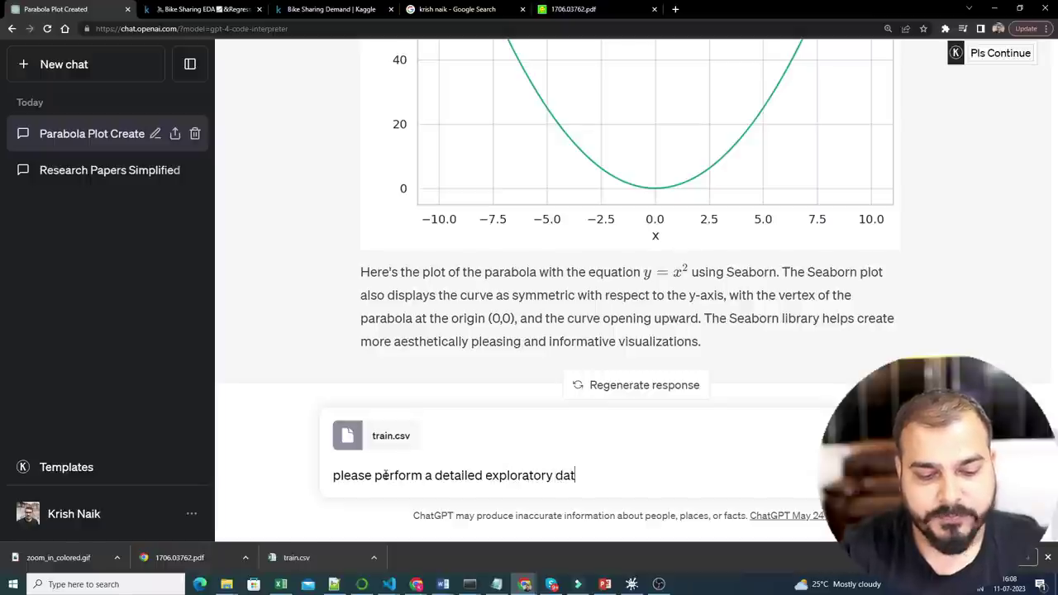
pyautogui.write('a analysis ')
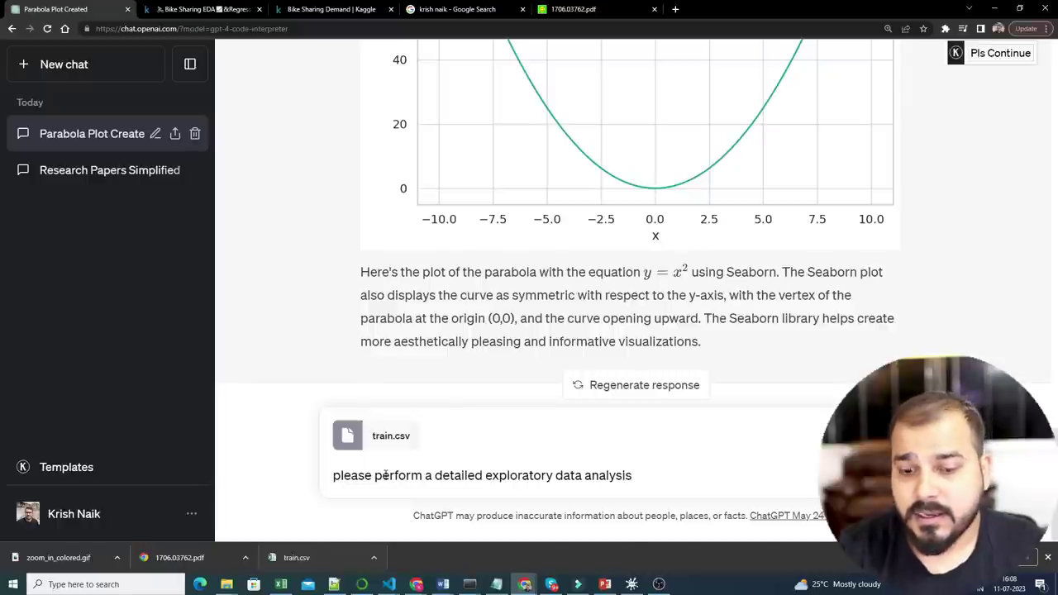
pyautogui.write('alon')
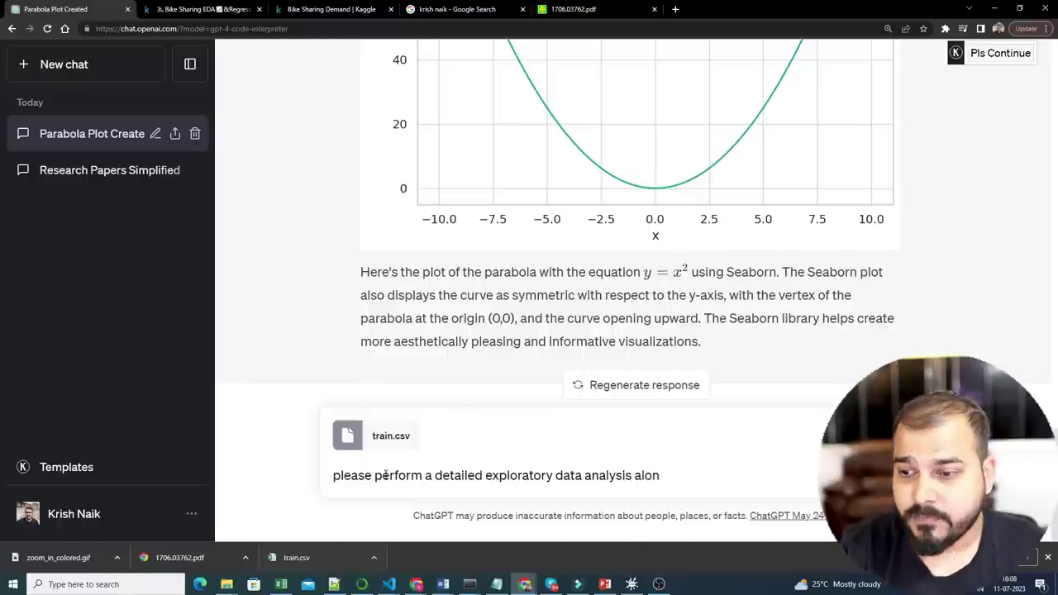
pyautogui.write('mg and ')
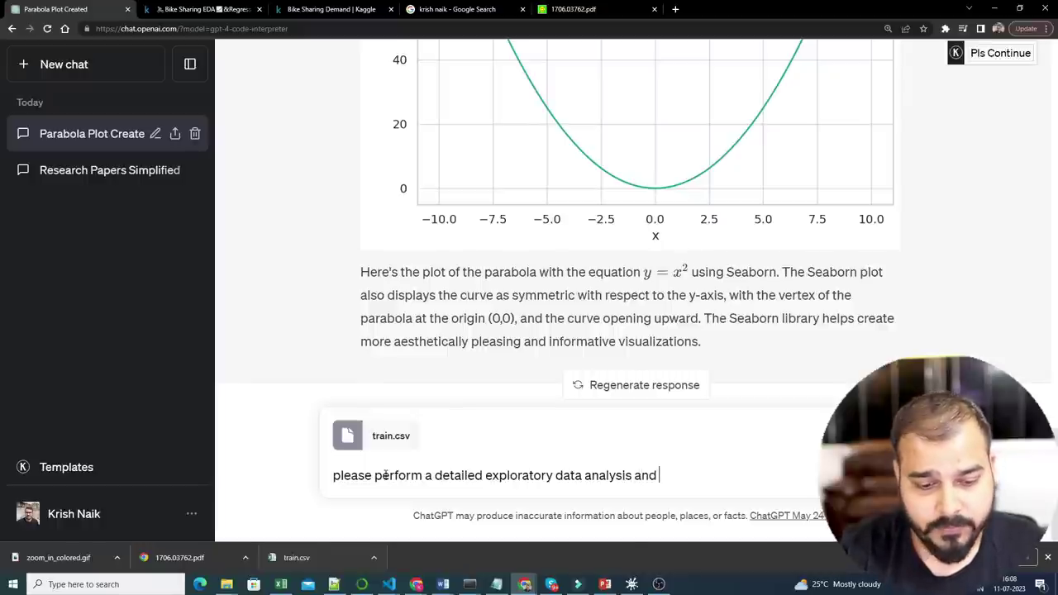
pyautogui.write('provide ww')
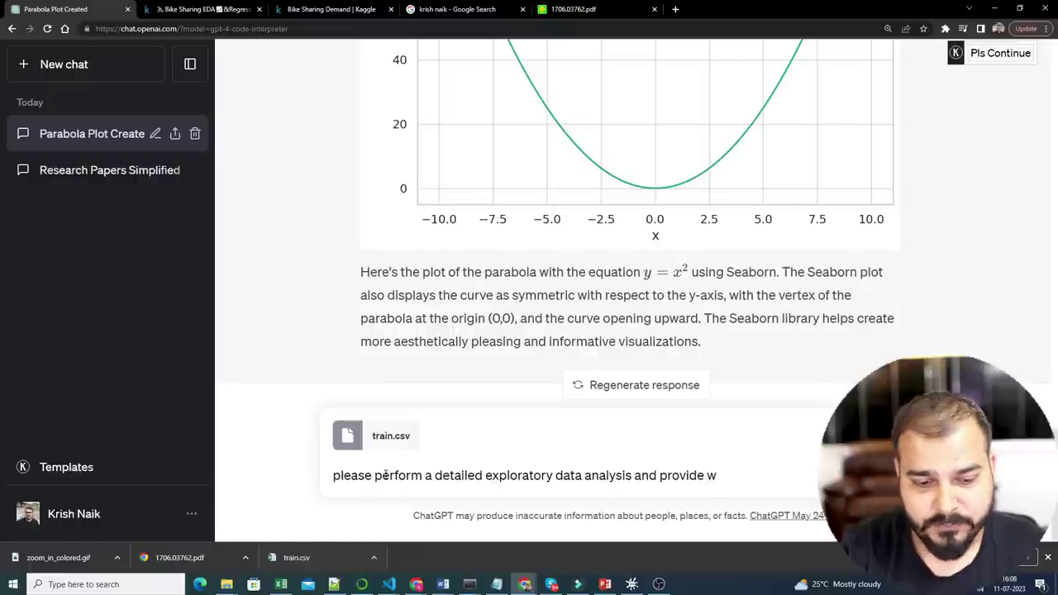
pyautogui.write('du')
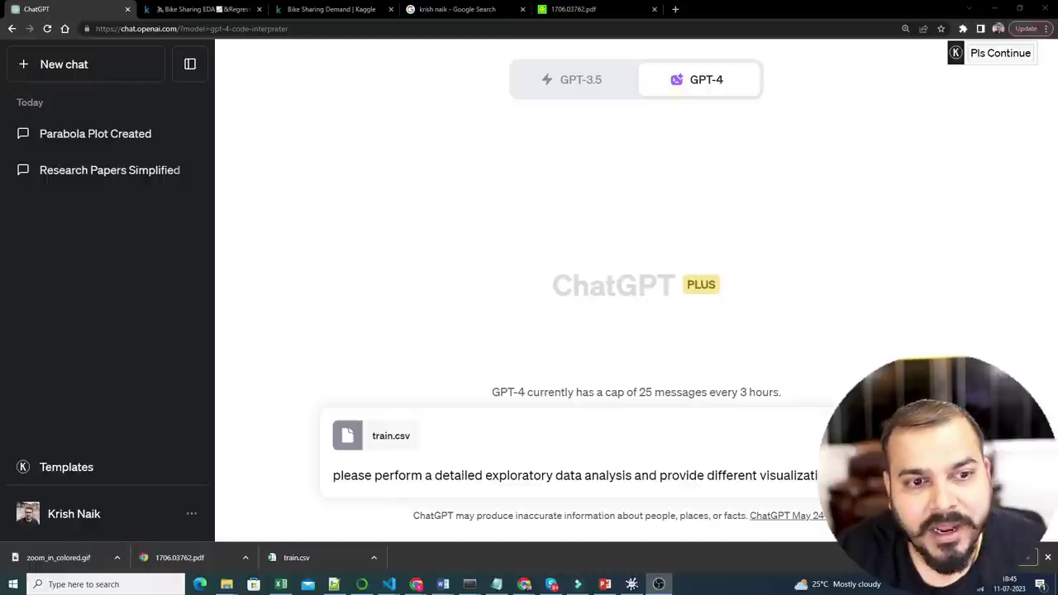
# Step: Send the EDA request, then expand, highlight and collapse the pandas data-loading code
pyautogui.press('Return')
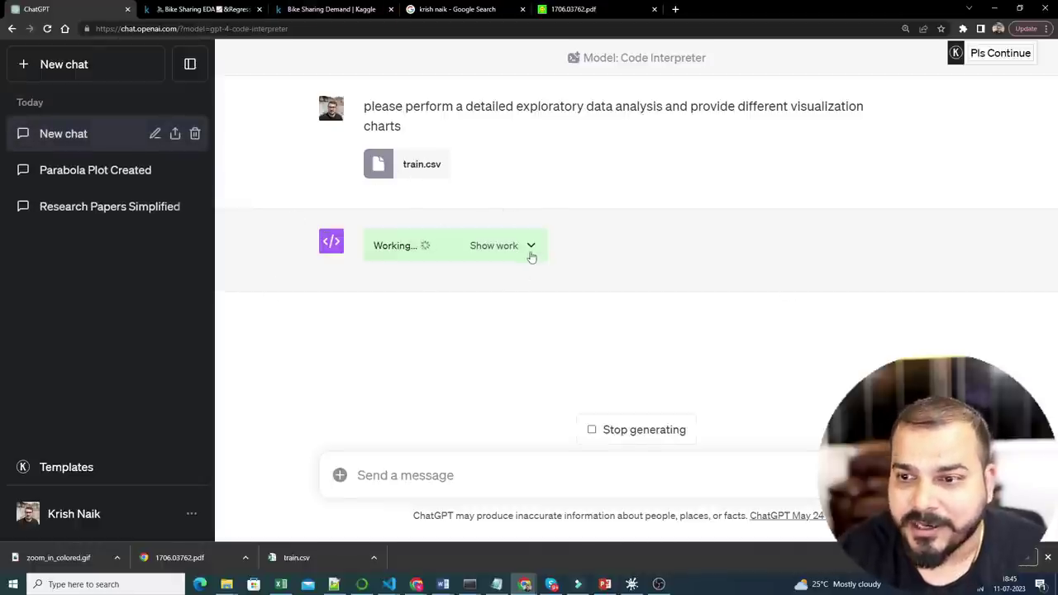
pyautogui.click(530, 252)
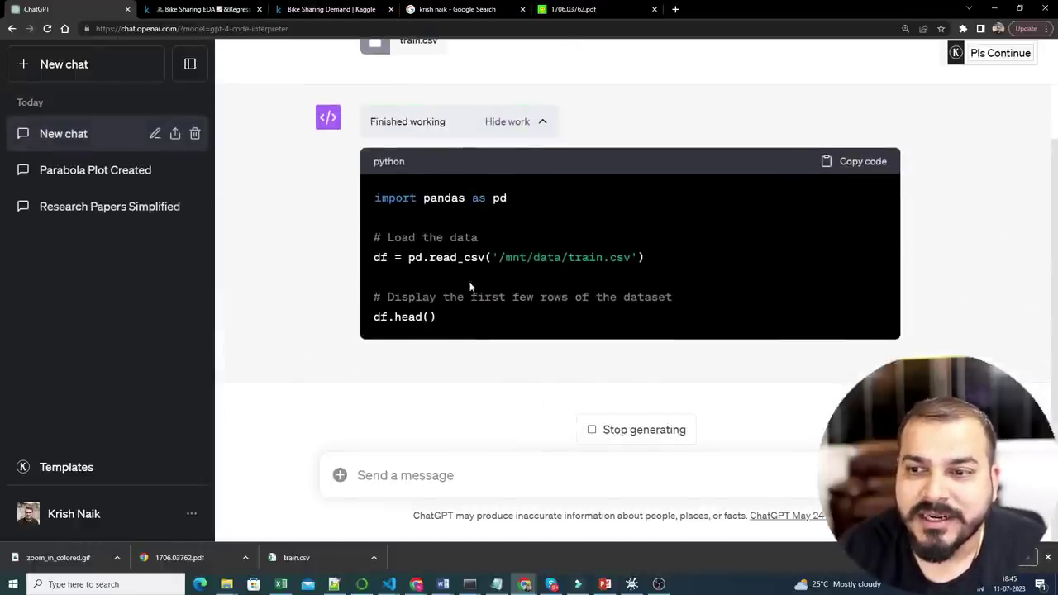
pyautogui.scroll(3, 346, 112)
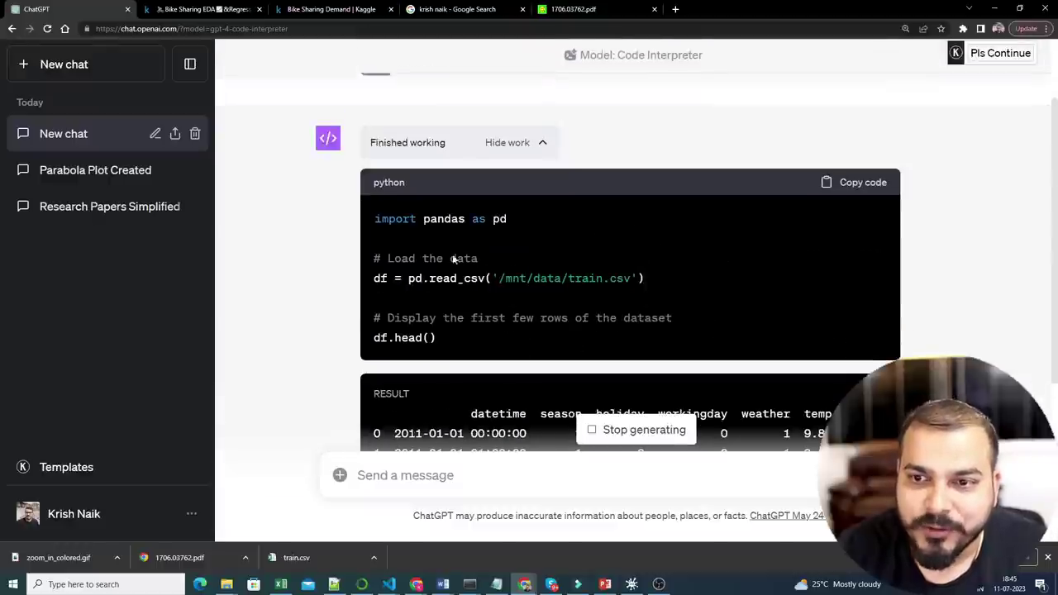
pyautogui.moveTo(487, 353); pyautogui.dragTo(594, 198)
pyautogui.click(545, 146)
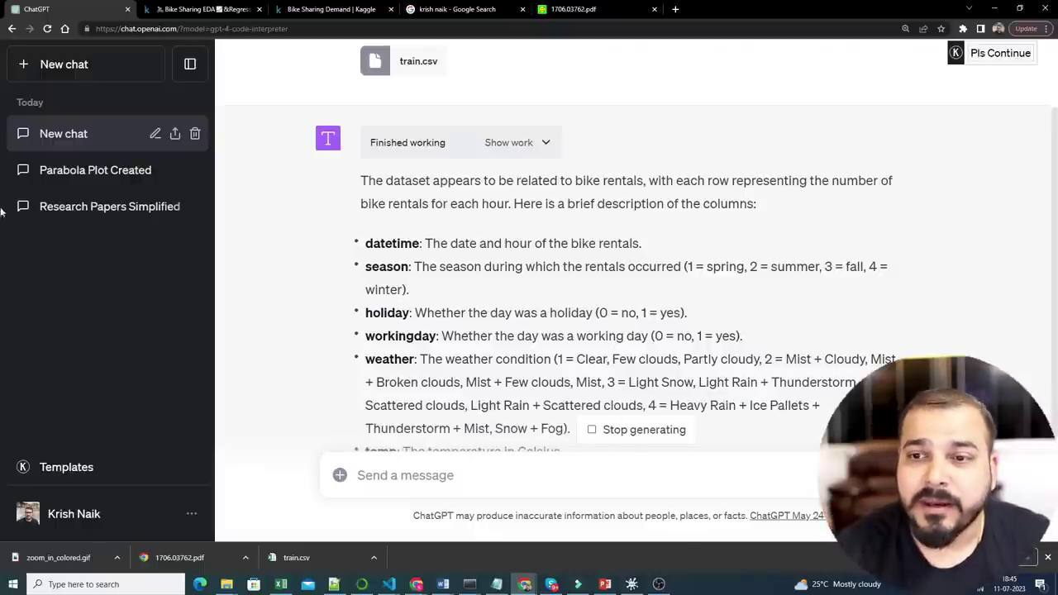
# Step: Show the dataset's first rows and highlight the bike-rental column descriptions
pyautogui.click(510, 142)
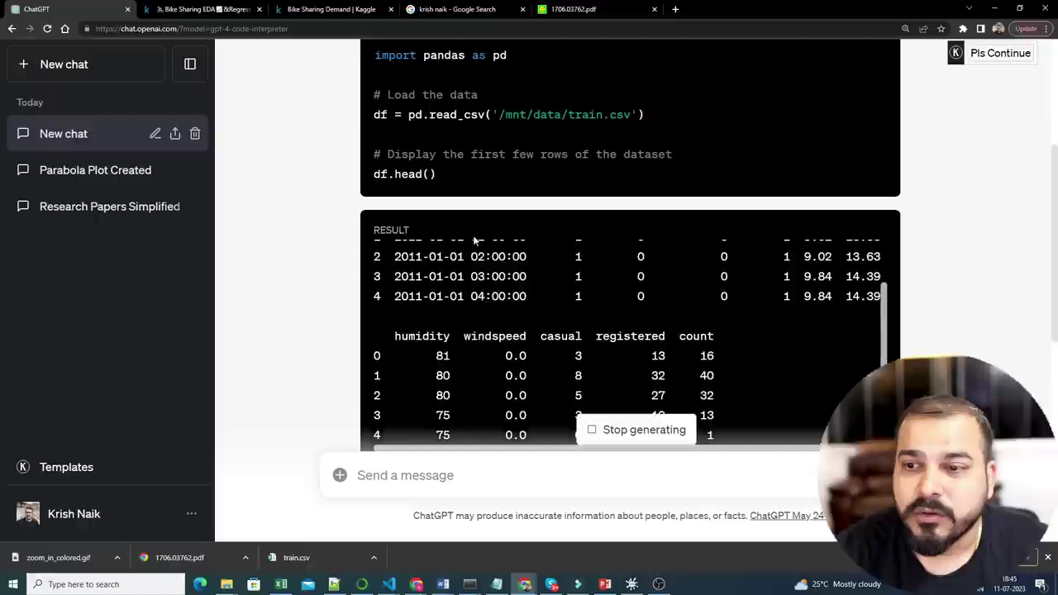
pyautogui.scroll(-3, 490, 253)
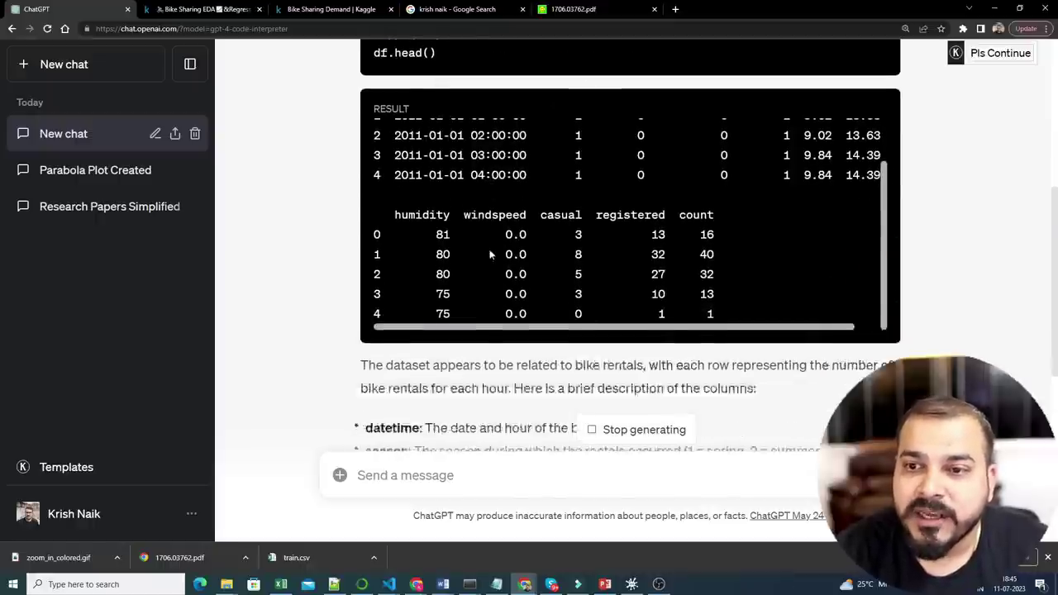
pyautogui.scroll(-2, 377, 152)
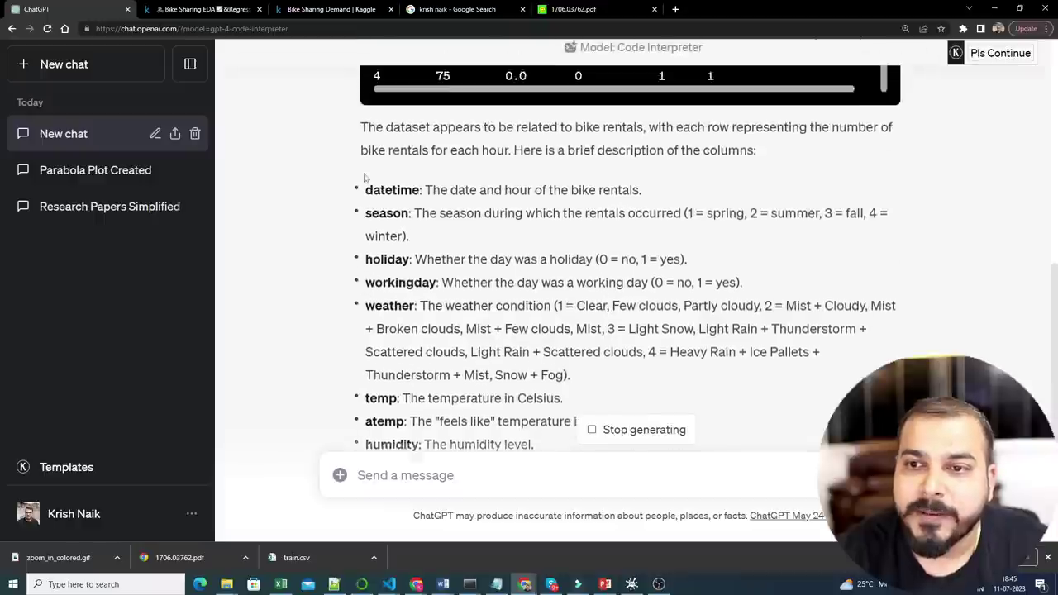
pyautogui.moveTo(377, 151); pyautogui.dragTo(510, 419)
pyautogui.moveTo(525, 351); pyautogui.dragTo(655, 287)
pyautogui.click(713, 307)
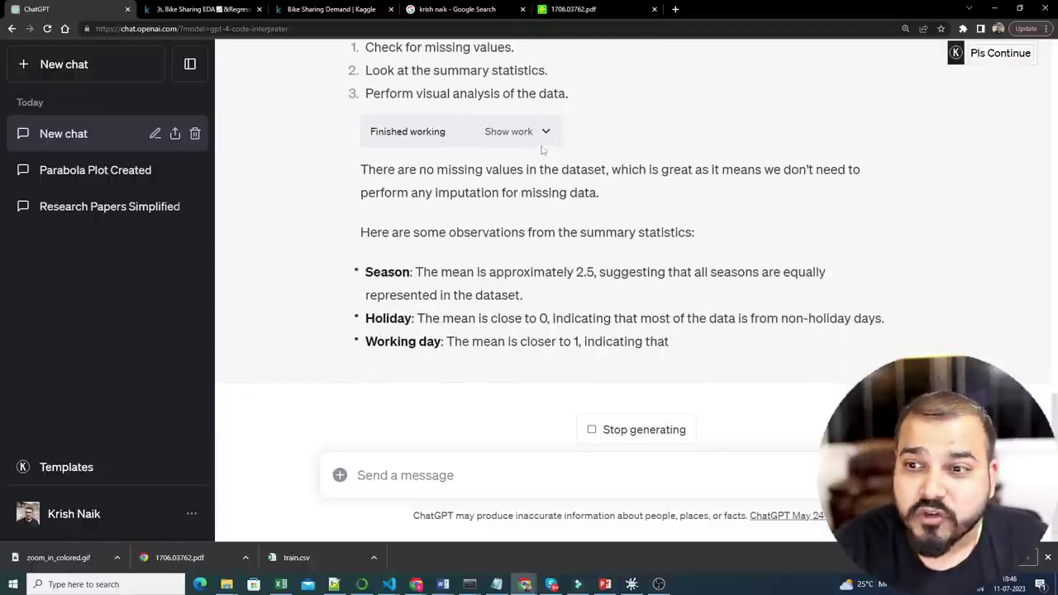
# Step: Expand the missing-value and summary-statistics output and highlight the note that no values are missing
pyautogui.click(546, 135)
pyautogui.scroll(5, 474, 224)
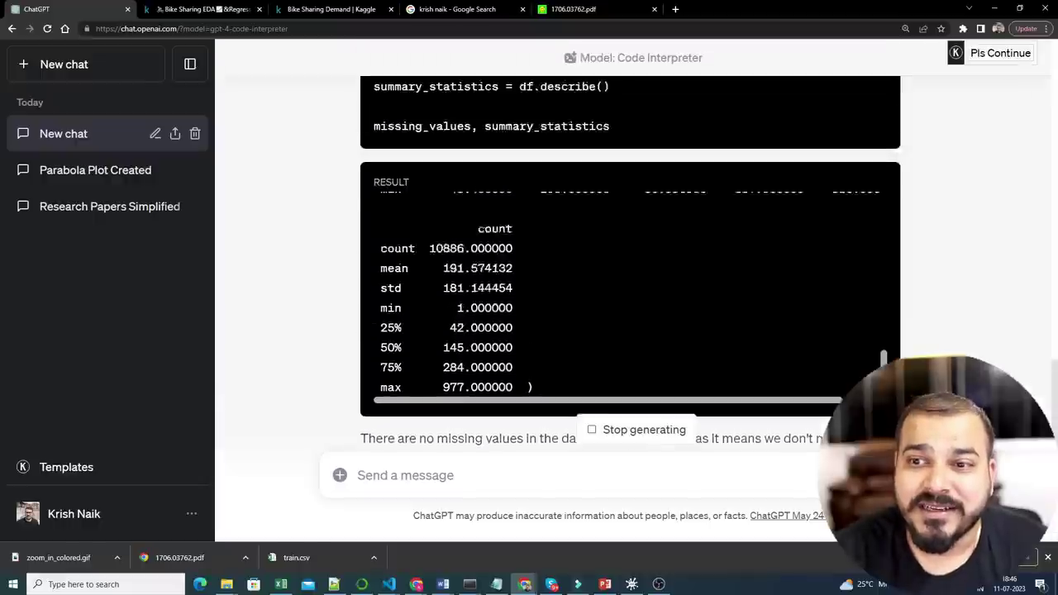
pyautogui.scroll(-7, 372, 287)
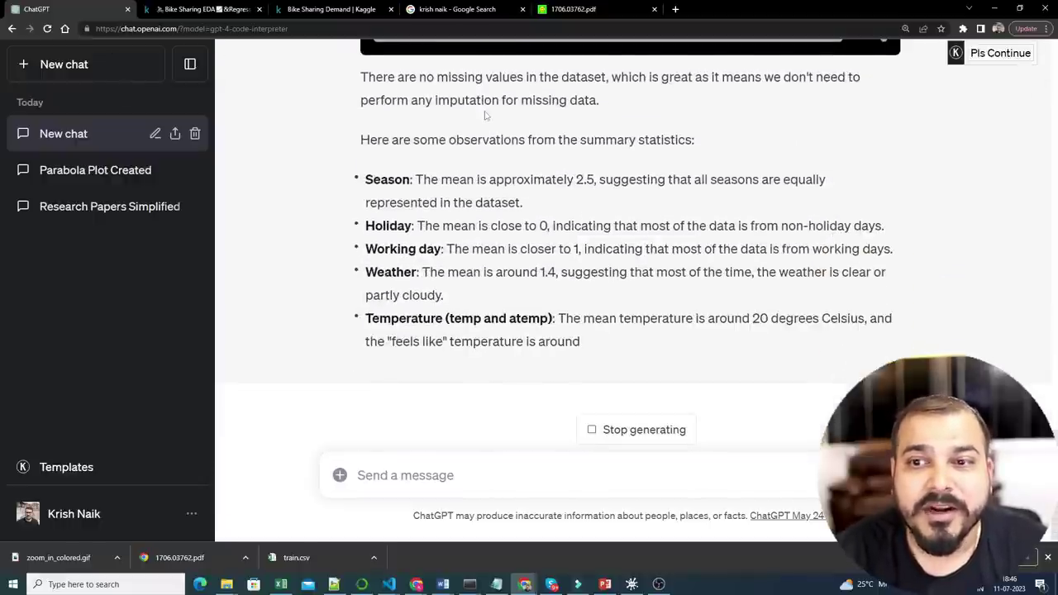
pyautogui.scroll(2, 432, 125)
pyautogui.moveTo(355, 184); pyautogui.dragTo(667, 207)
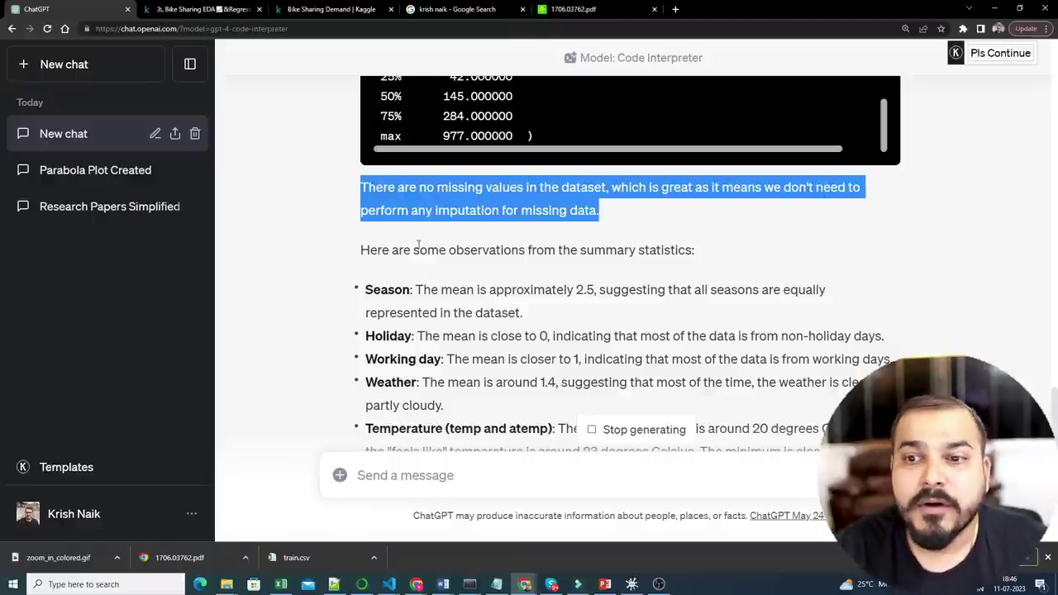
pyautogui.scroll(-3, 546, 285)
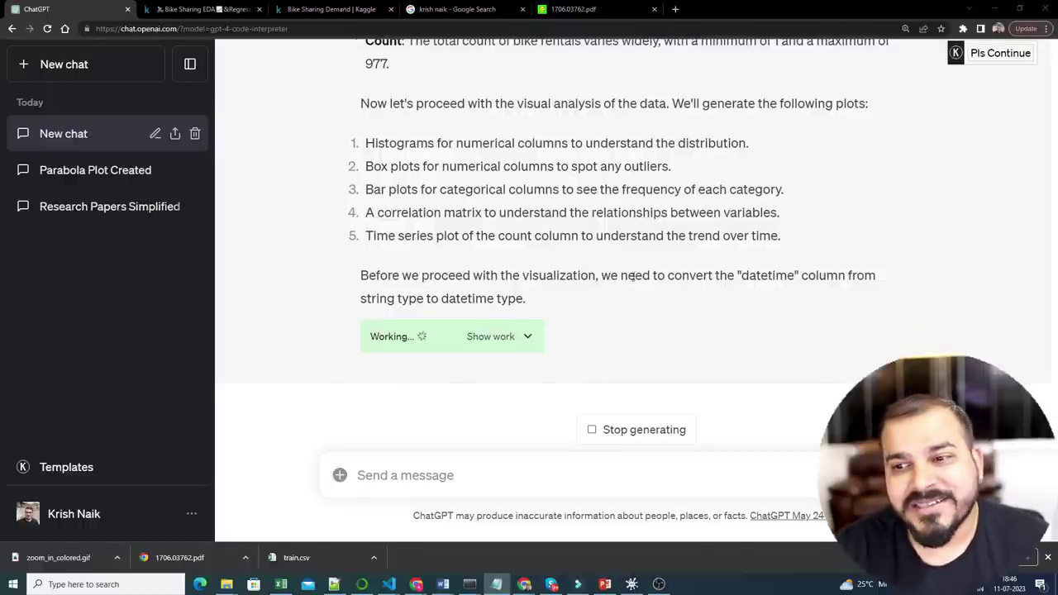
# Step: Expand the datetime conversion code and highlight the sentence introducing the planned plots
pyautogui.click(546, 339)
pyautogui.scroll(5, 326, 250)
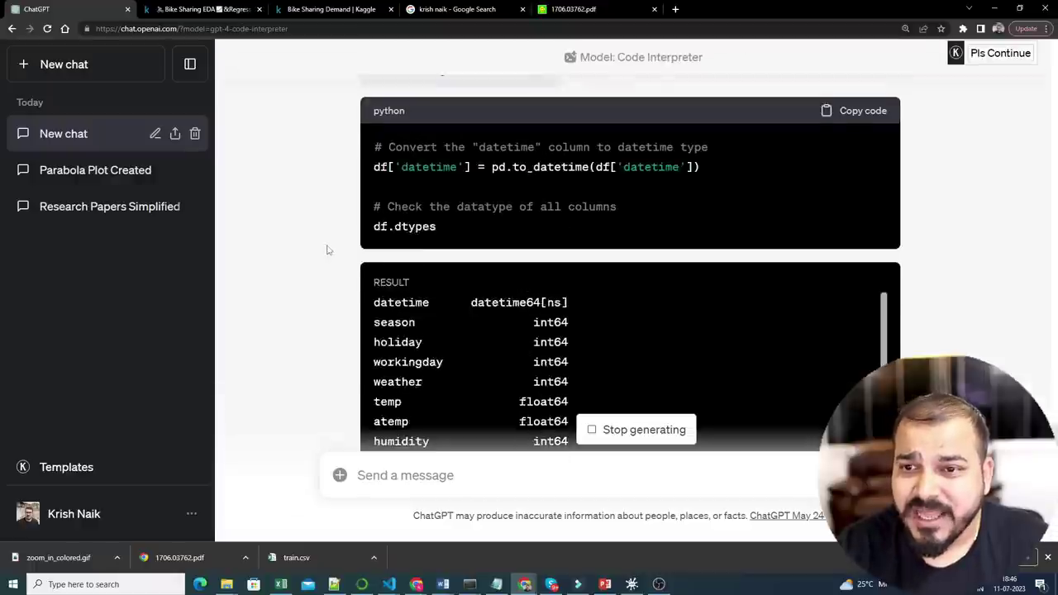
pyautogui.scroll(-1, 322, 336)
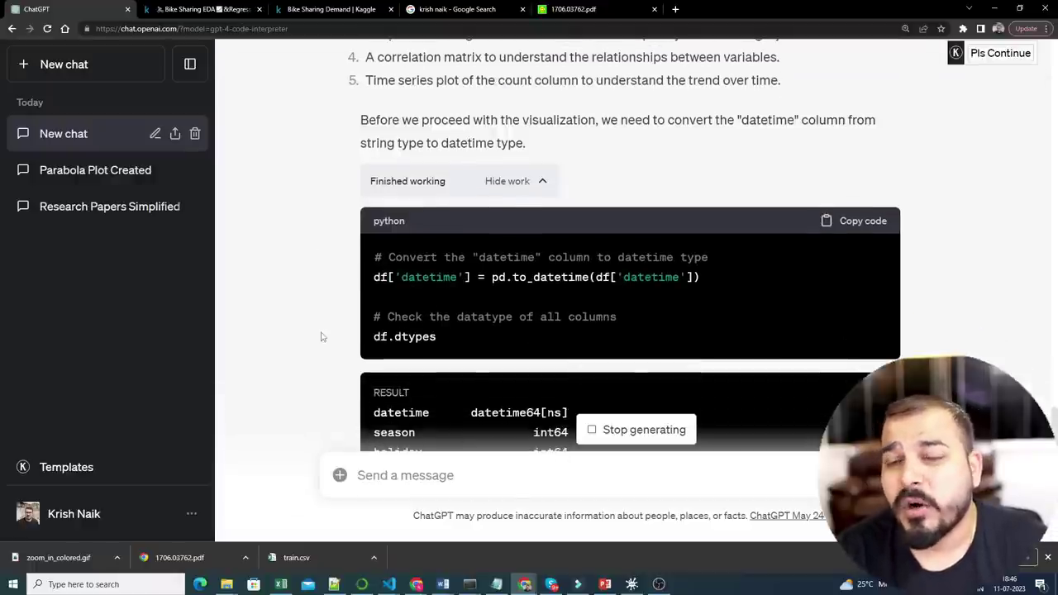
pyautogui.scroll(4, 322, 337)
pyautogui.scroll(-1, 321, 338)
pyautogui.moveTo(369, 223); pyautogui.dragTo(881, 200)
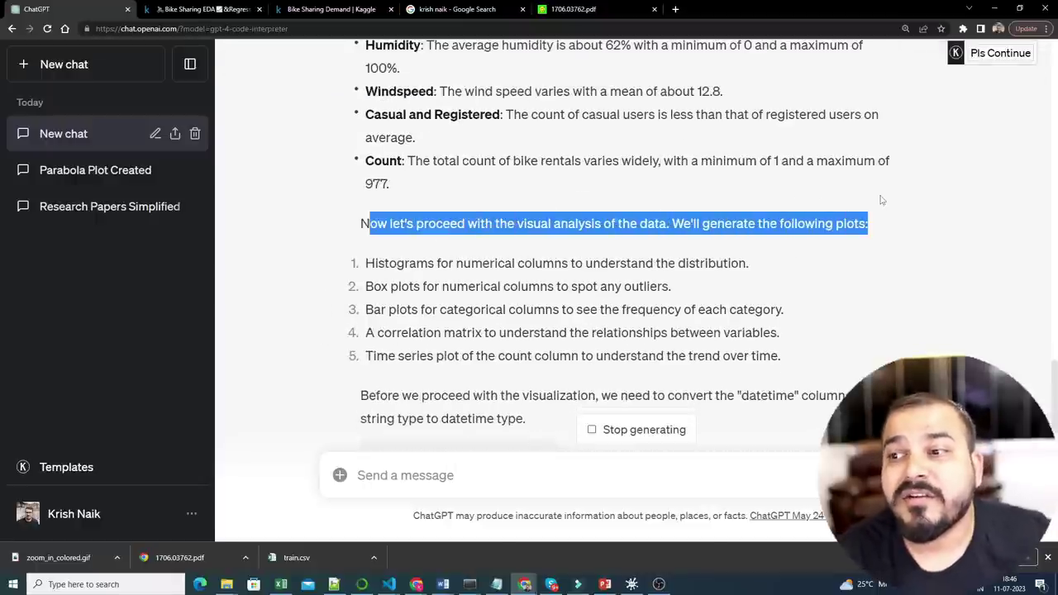
pyautogui.scroll(-5, 366, 130)
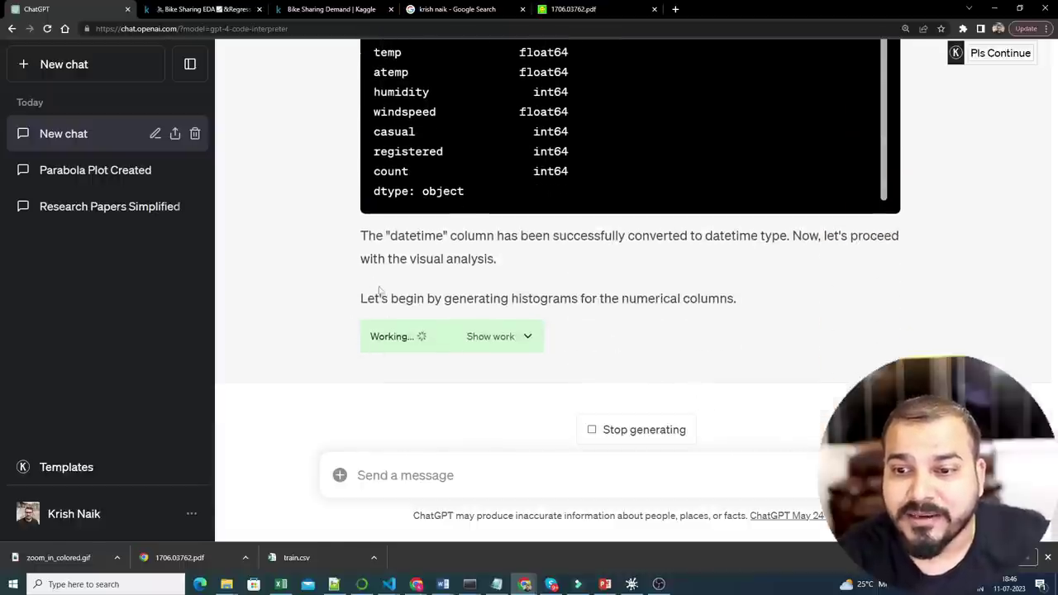
# Step: Highlight the datetime conversion confirmation, then expand the histogram code and review the skew observations
pyautogui.moveTo(351, 239); pyautogui.dragTo(819, 258)
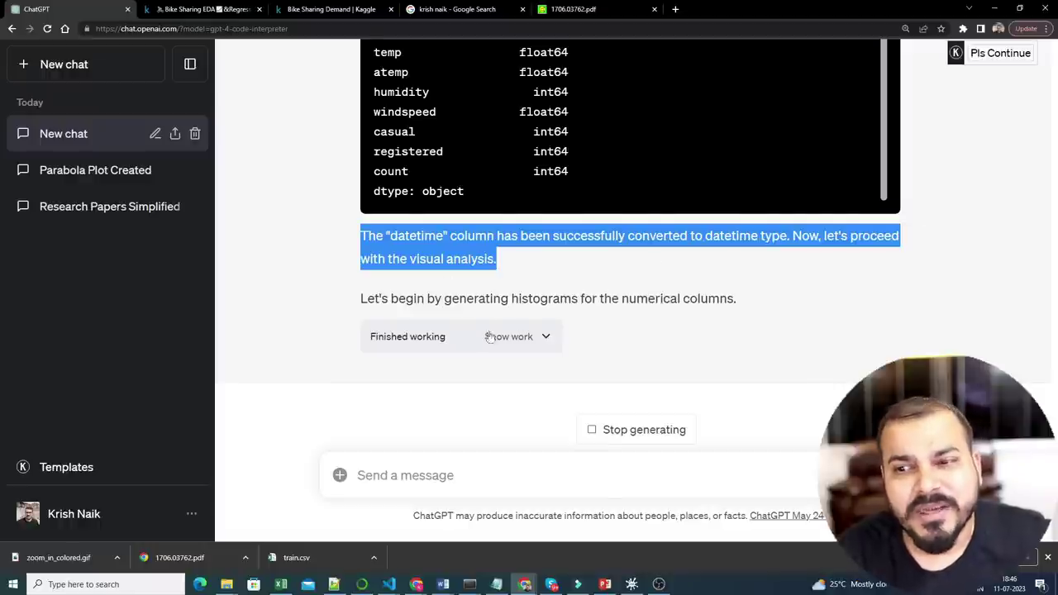
pyautogui.click(548, 336)
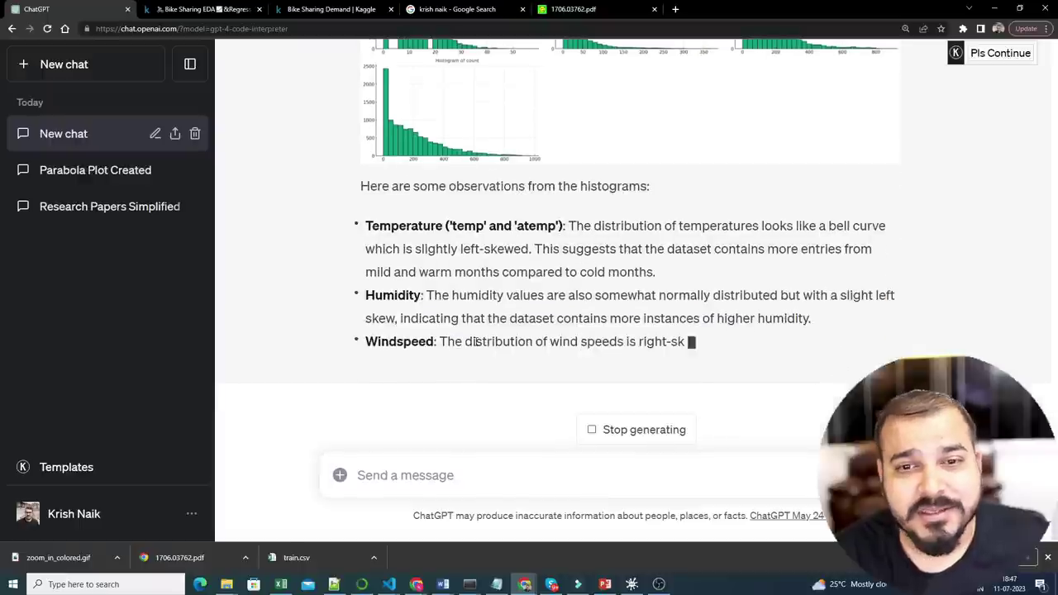
pyautogui.scroll(3, 494, 333)
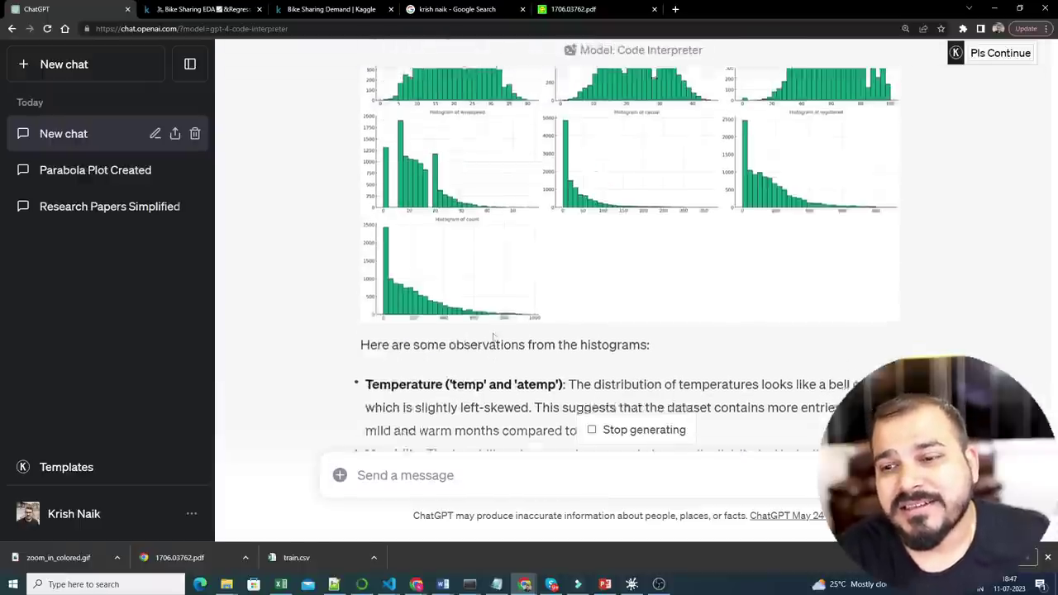
pyautogui.scroll(-2, 494, 333)
pyautogui.scroll(-2, 495, 334)
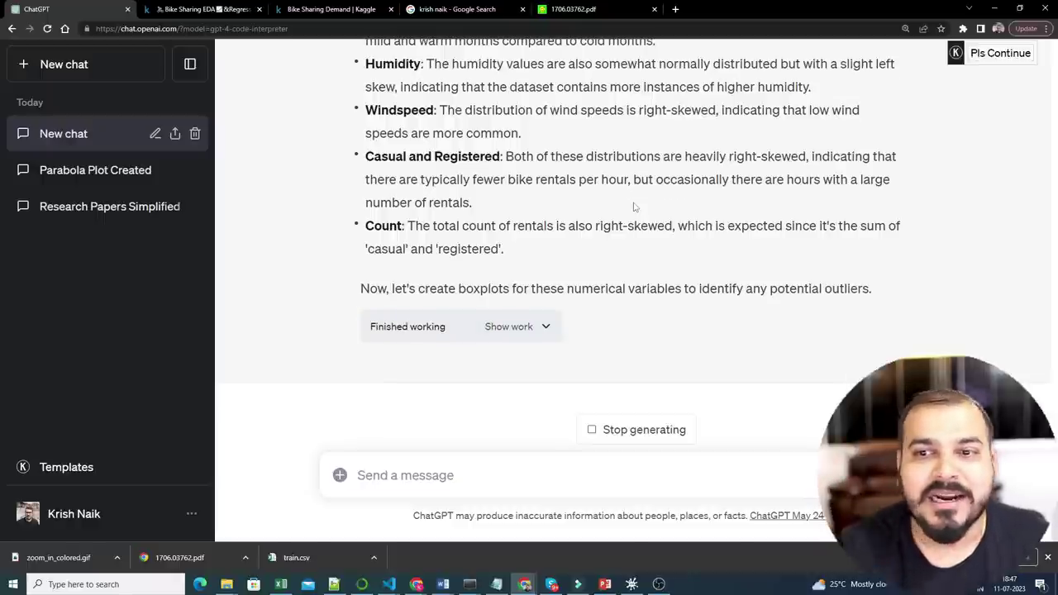
# Step: Expand the Python code behind the numerical-column boxplots
pyautogui.scroll(6, 468, 241)
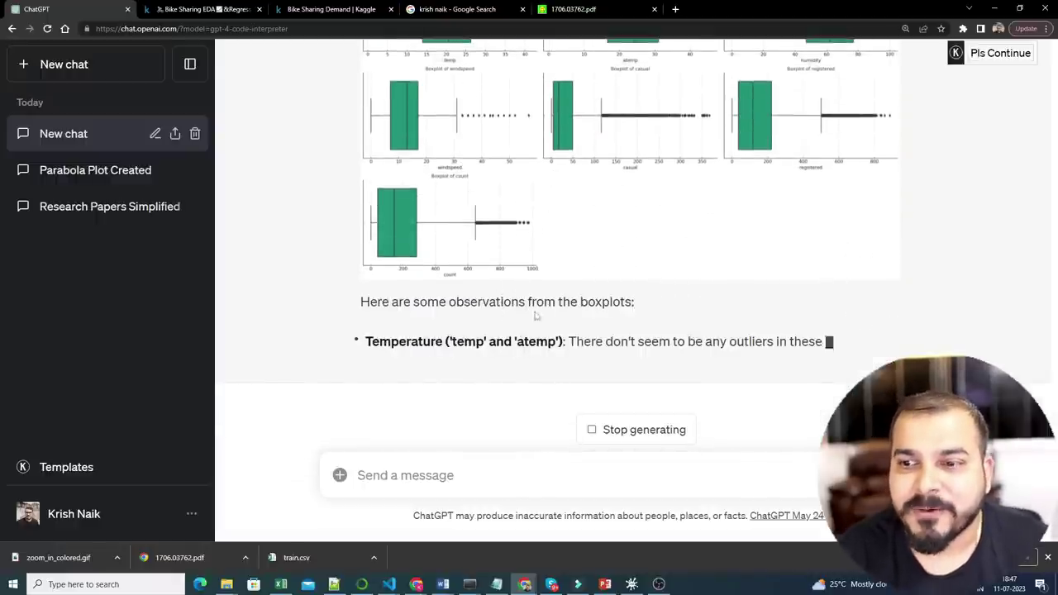
pyautogui.scroll(8, 472, 294)
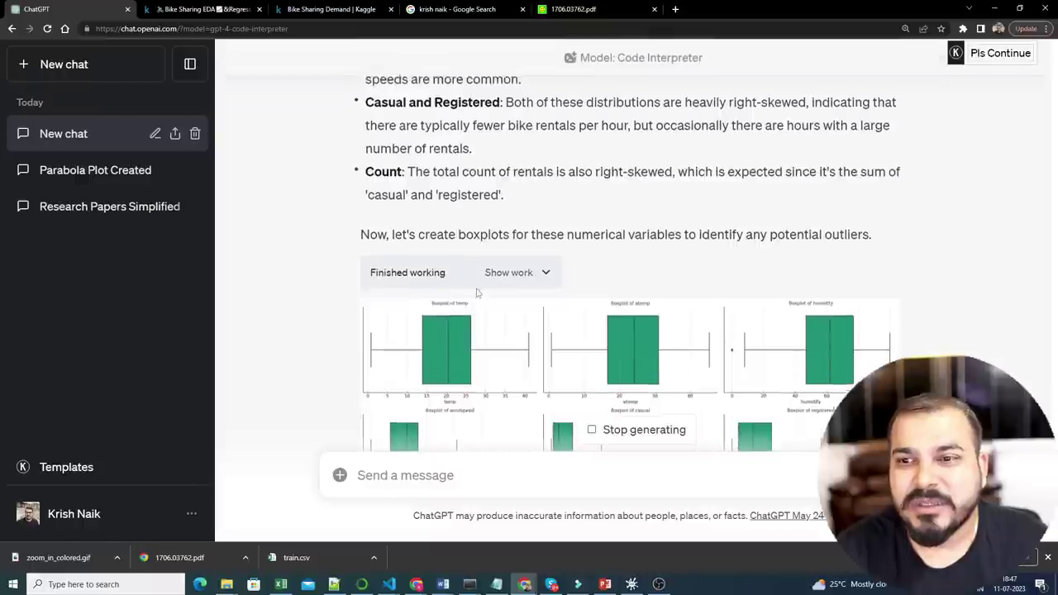
pyautogui.scroll(-7, 464, 281)
pyautogui.scroll(3, 430, 239)
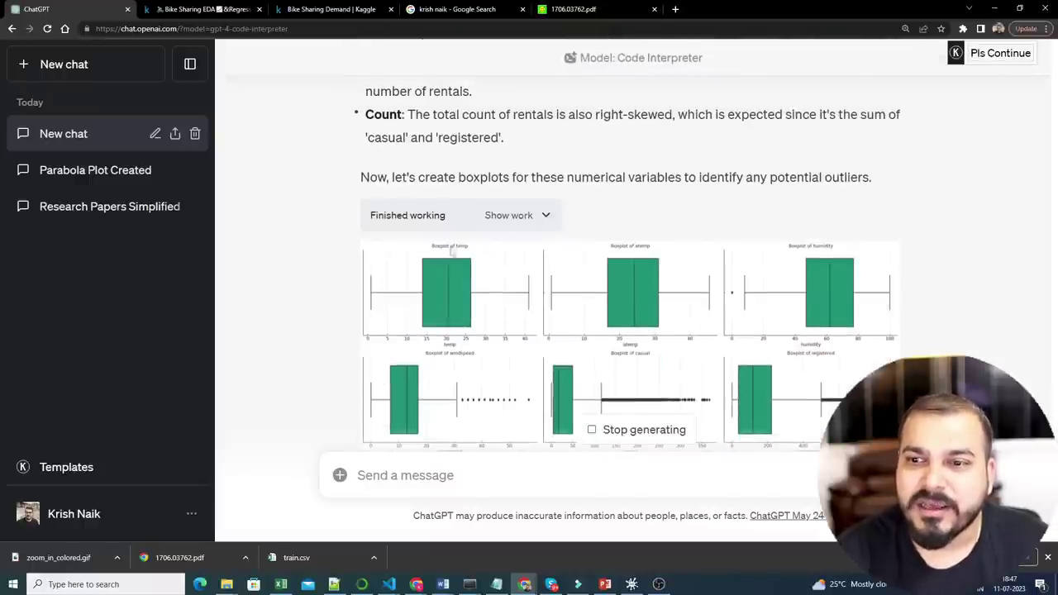
pyautogui.click(546, 217)
pyautogui.scroll(-10, 579, 248)
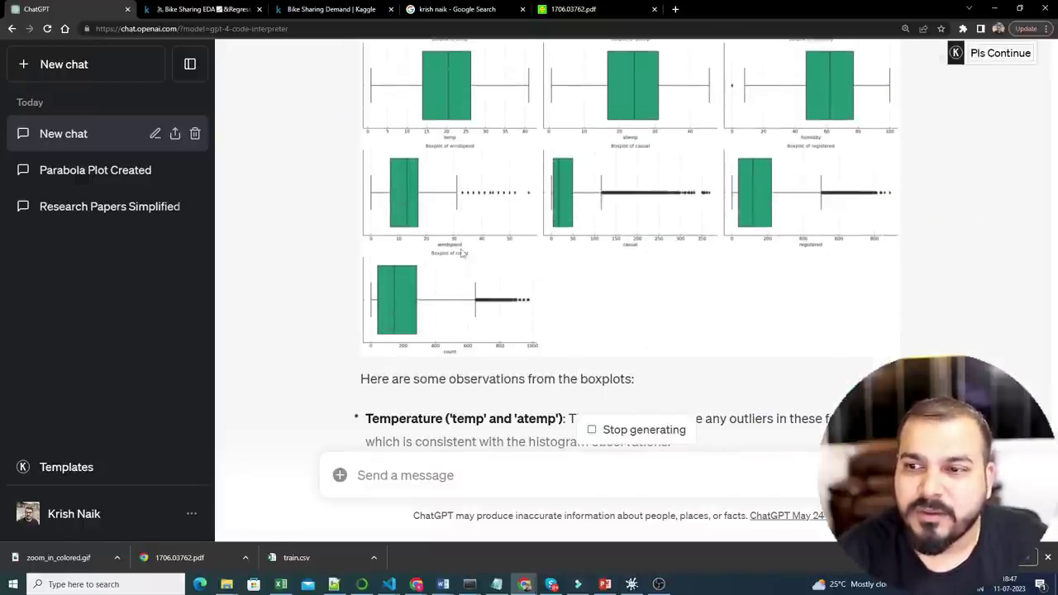
pyautogui.scroll(5, 532, 204)
pyautogui.scroll(-3, 532, 204)
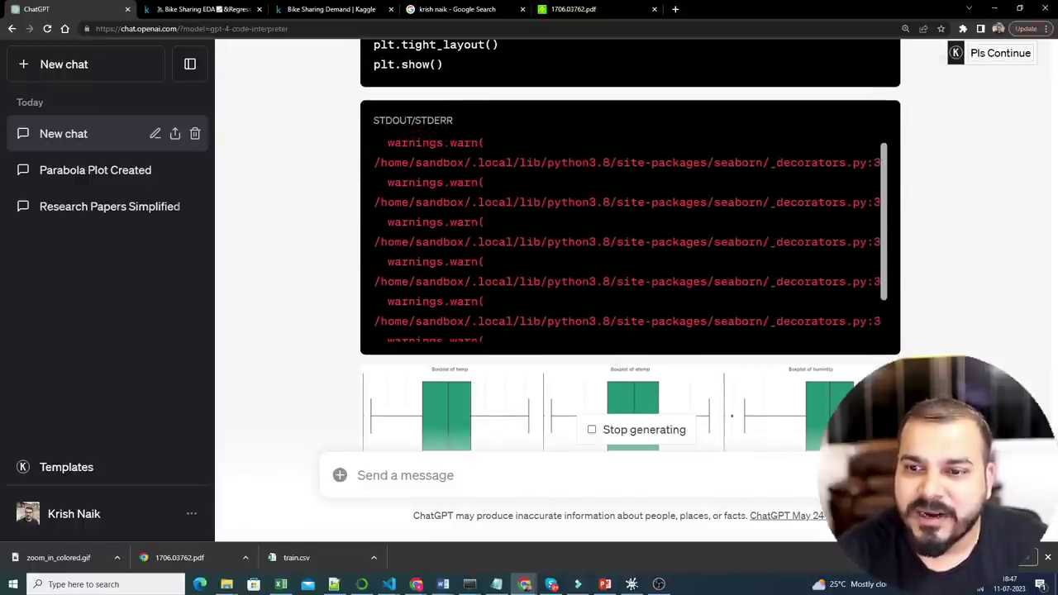
# Step: Highlight a seaborn warning line and read the boxplot outlier observations
pyautogui.scroll(-3, 468, 201)
pyautogui.scroll(4, 468, 201)
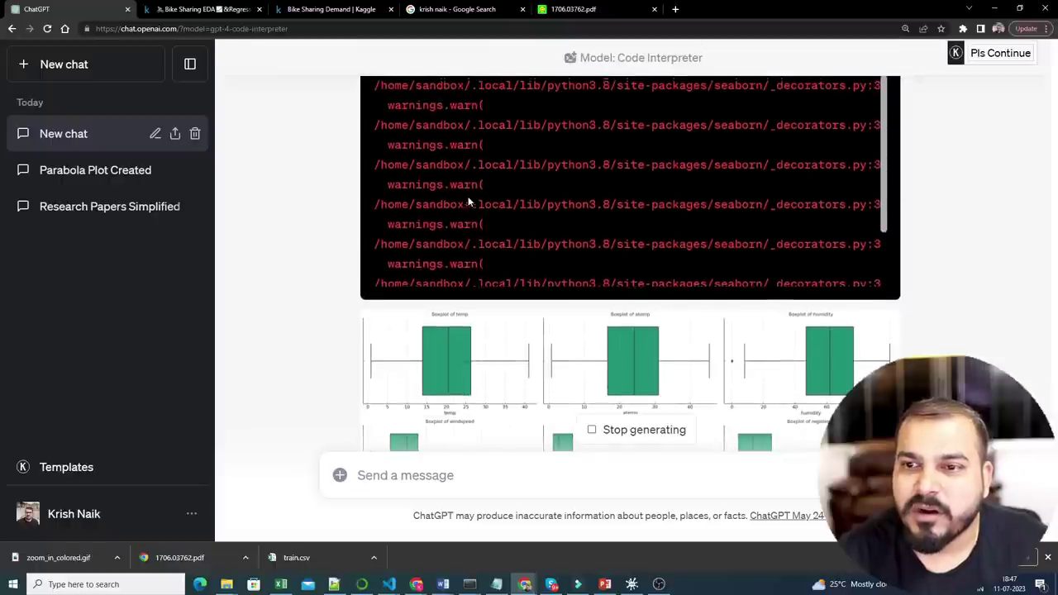
pyautogui.moveTo(386, 205); pyautogui.dragTo(539, 216)
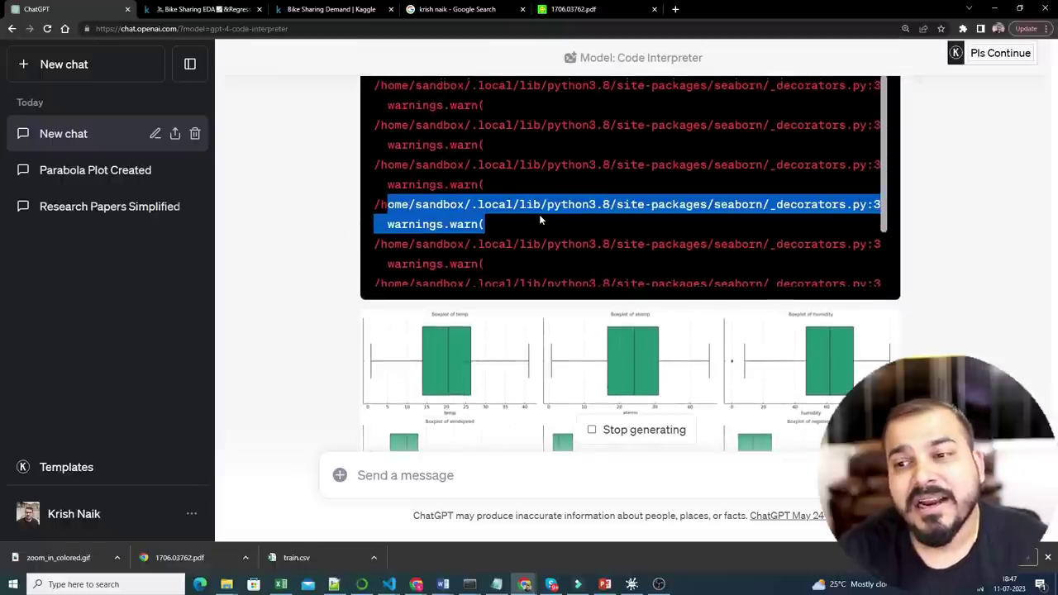
pyautogui.scroll(1, 539, 215)
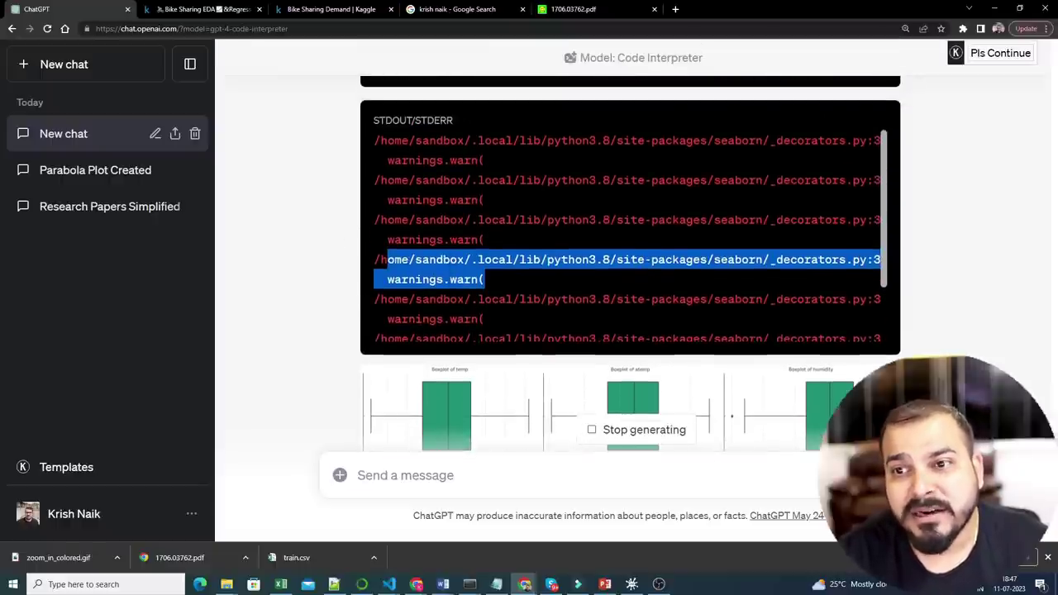
pyautogui.scroll(5, 272, 243)
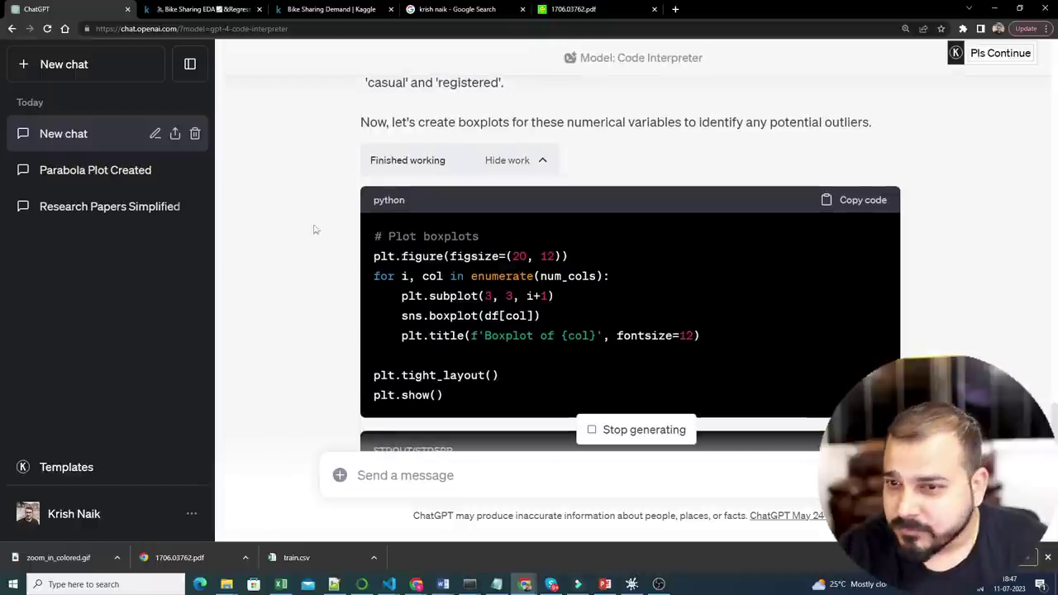
pyautogui.scroll(-10, 323, 273)
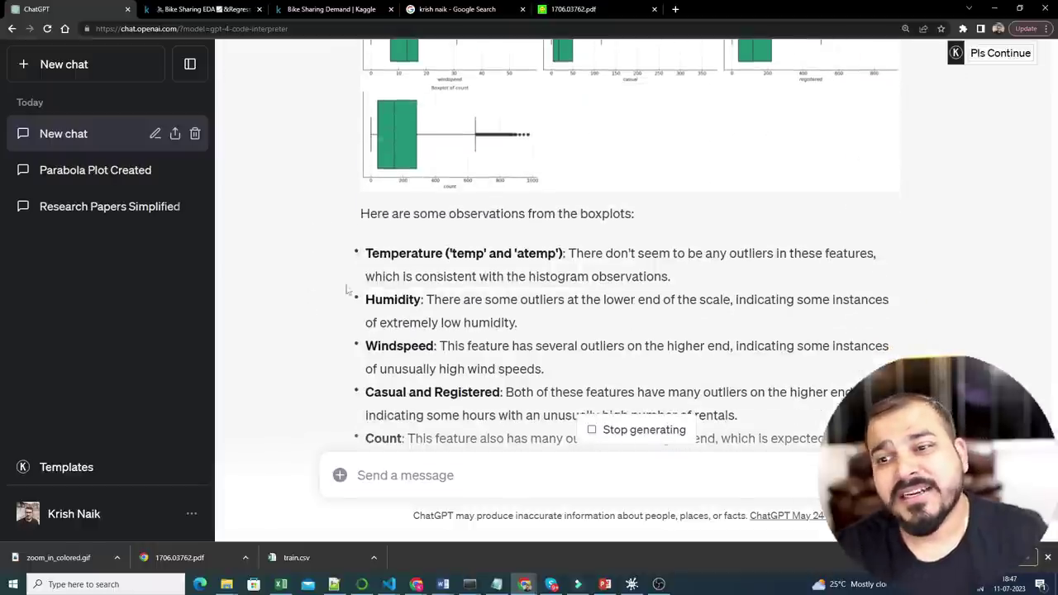
pyautogui.scroll(-4, 384, 261)
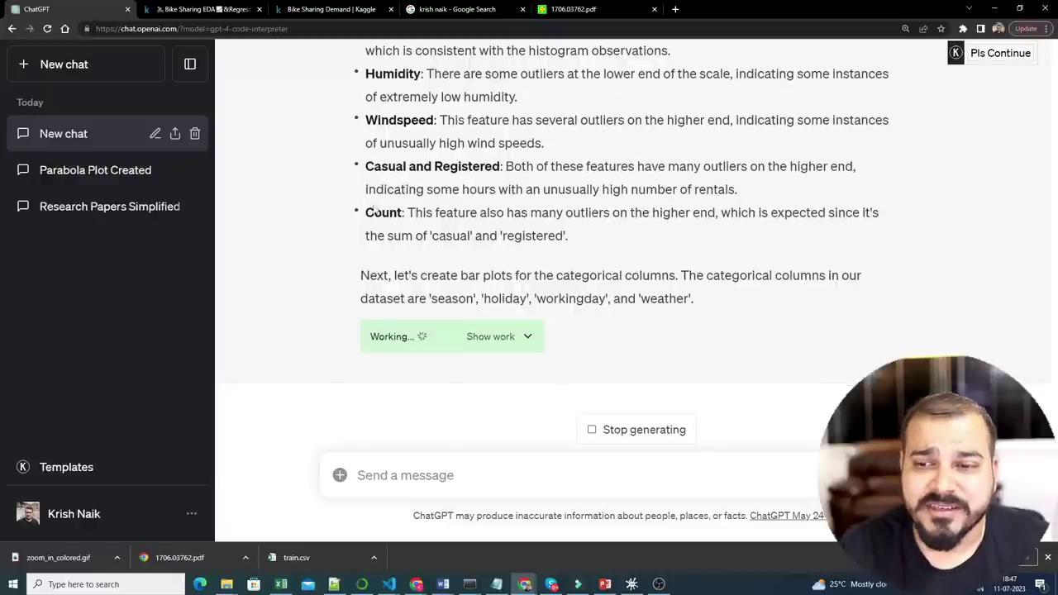
# Step: Expand the Python code for the categorical bar plots and the correlation heatmap
pyautogui.click(533, 339)
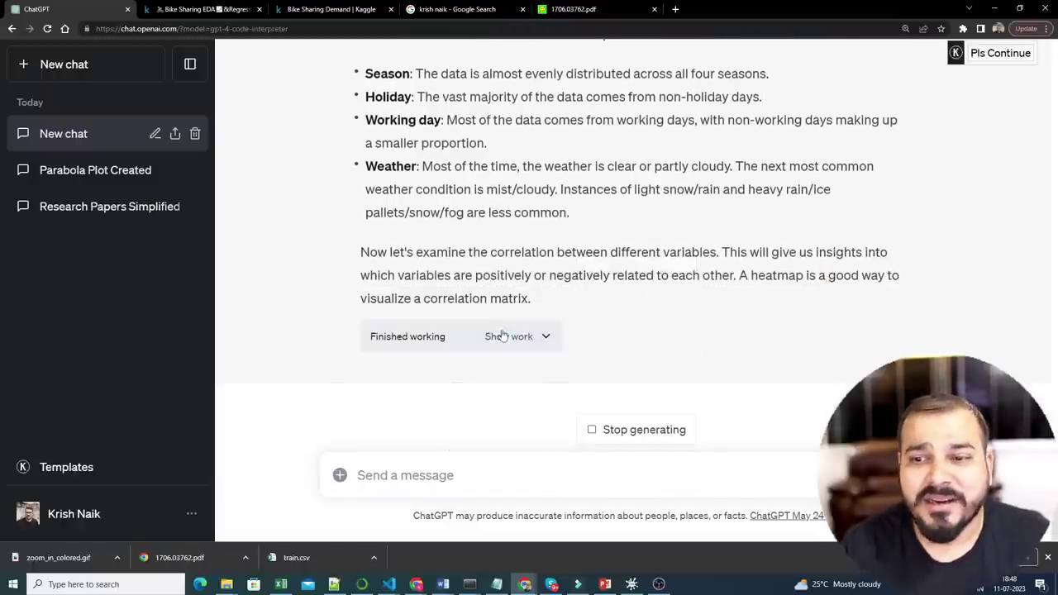
pyautogui.click(550, 338)
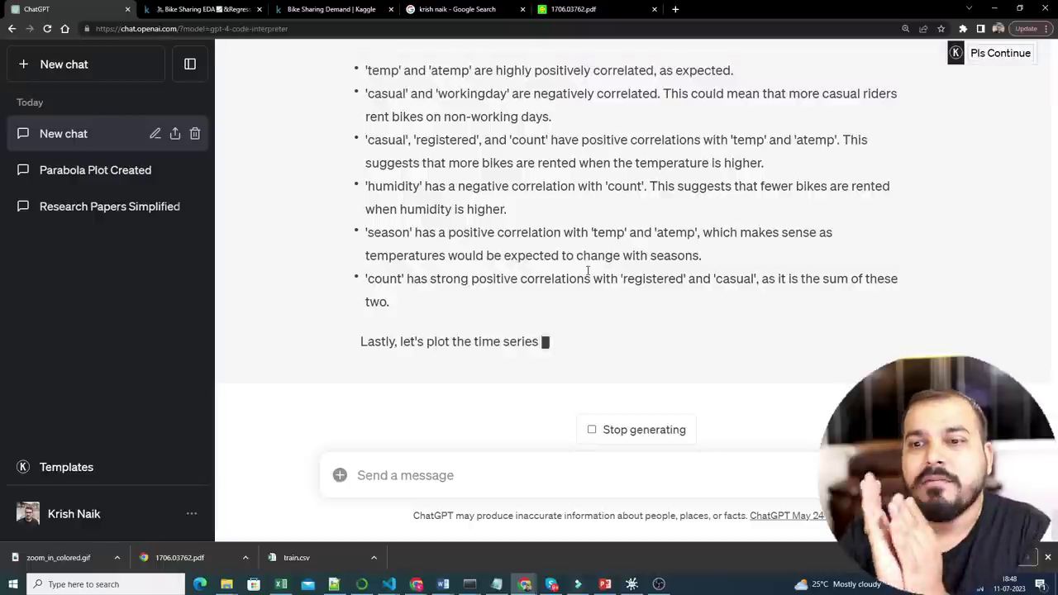
# Step: Select the correlation heatmap code, then read the time-series findings and key insights
pyautogui.scroll(4, 659, 238)
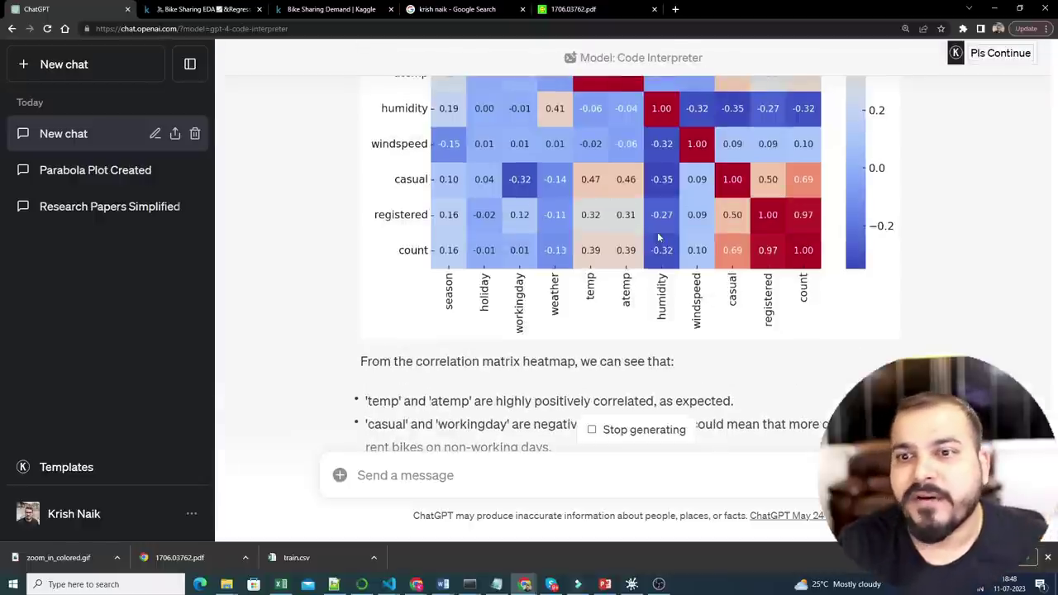
pyautogui.scroll(3, 626, 259)
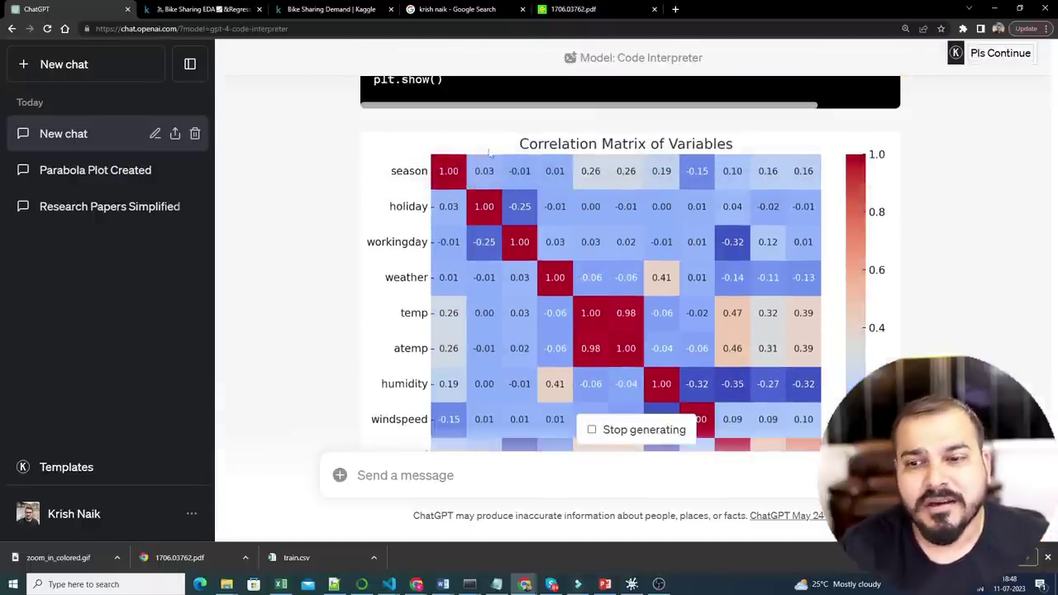
pyautogui.scroll(-3, 362, 124)
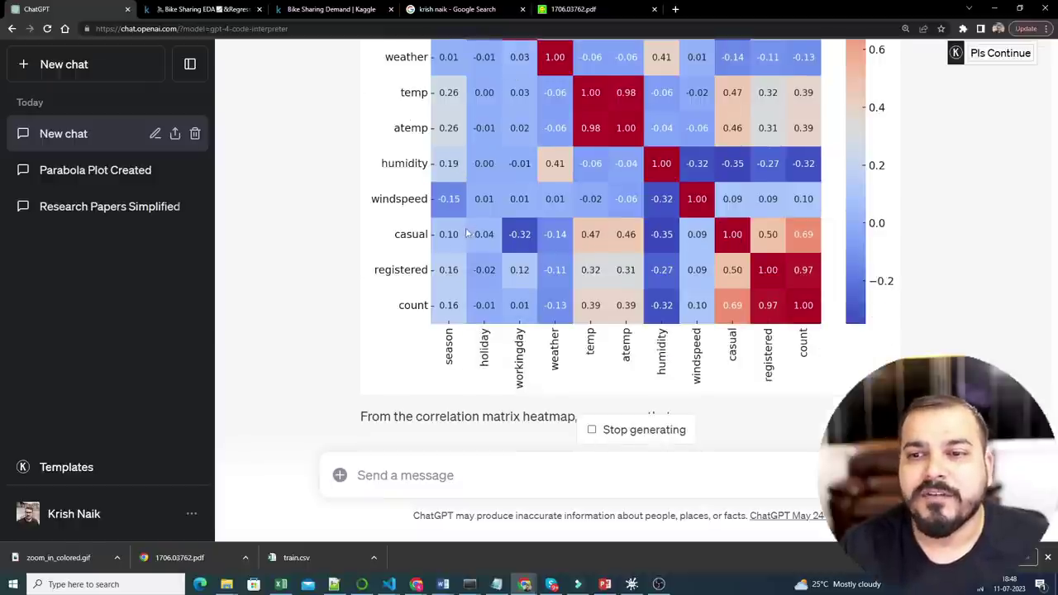
pyautogui.scroll(5, 502, 235)
pyautogui.scroll(1, 309, 338)
pyautogui.scroll(-1, 309, 338)
pyautogui.moveTo(450, 252); pyautogui.dragTo(376, 105)
pyautogui.scroll(-8, 496, 339)
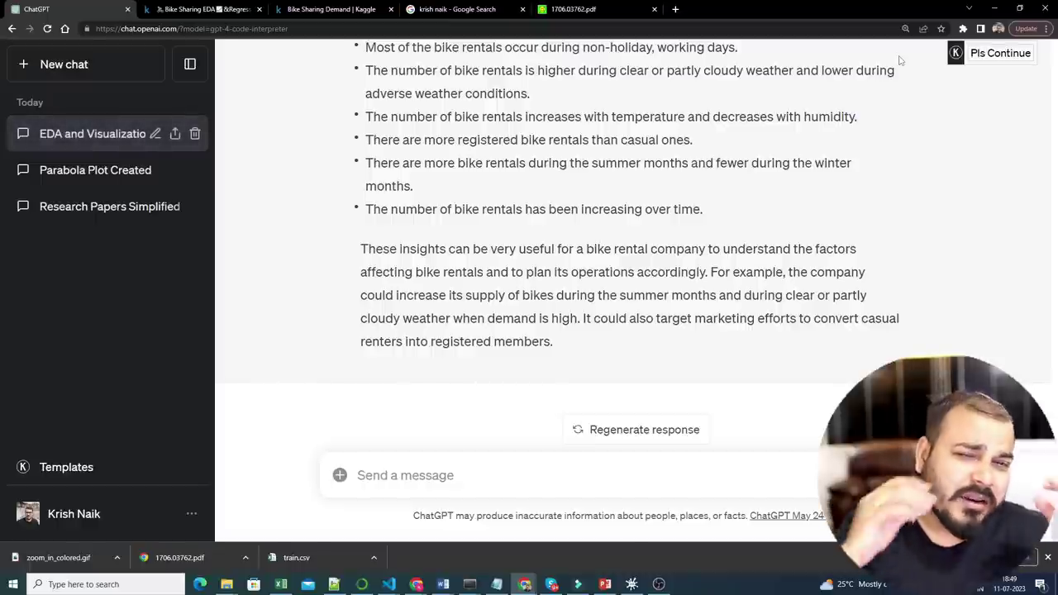
pyautogui.scroll(10, 529, 248)
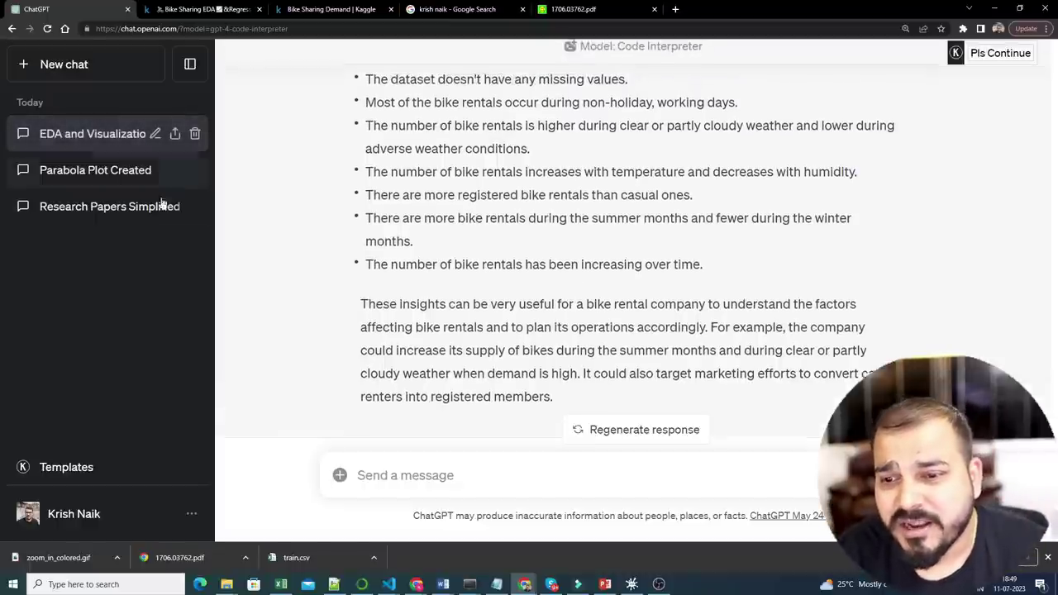
pyautogui.scroll(-3, 529, 251)
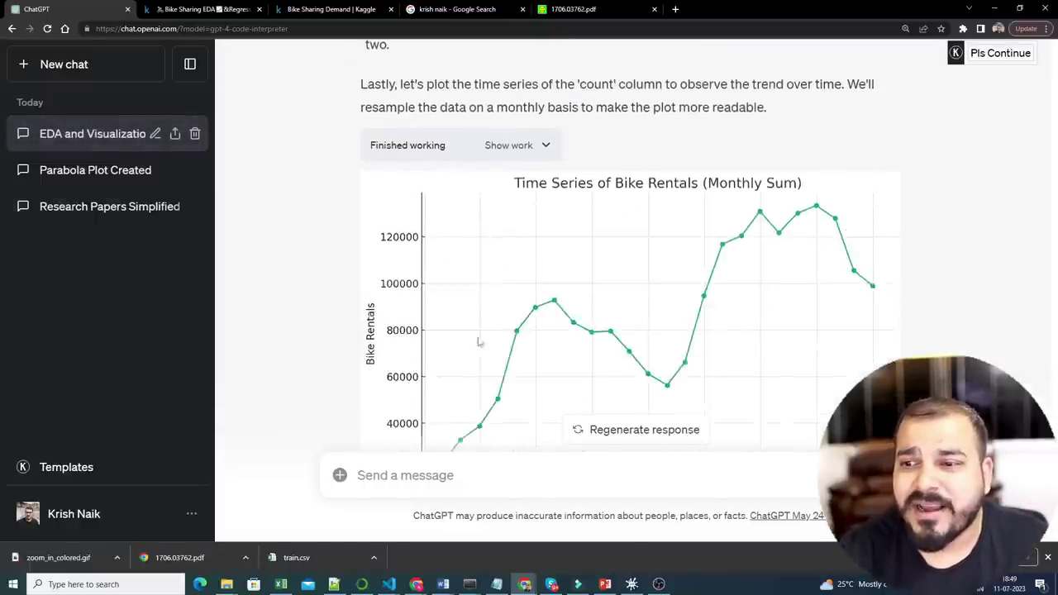
pyautogui.scroll(7, 538, 90)
pyautogui.scroll(15, 835, 236)
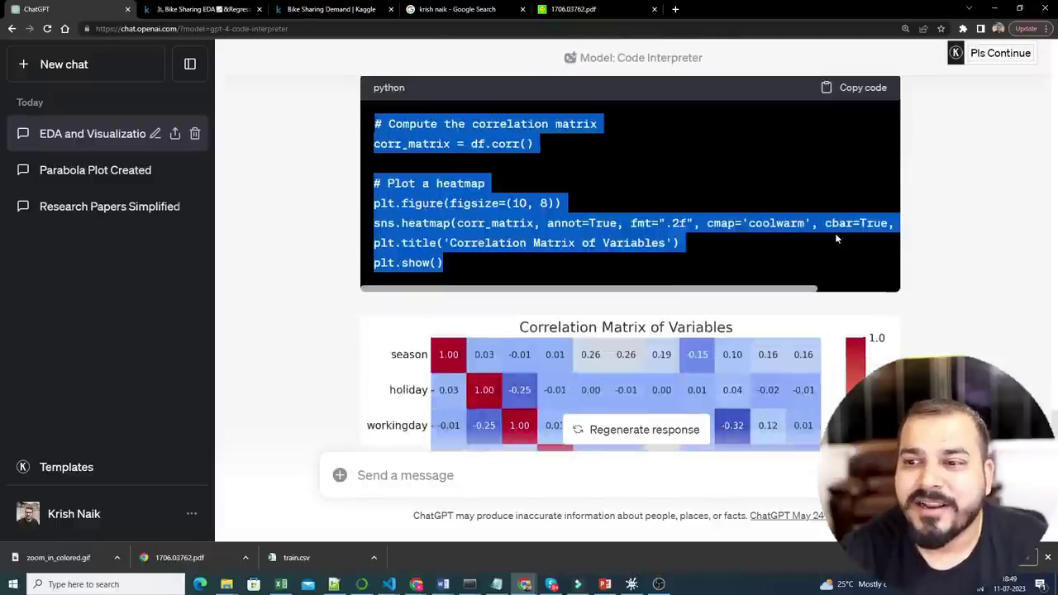
pyautogui.scroll(15, 887, 220)
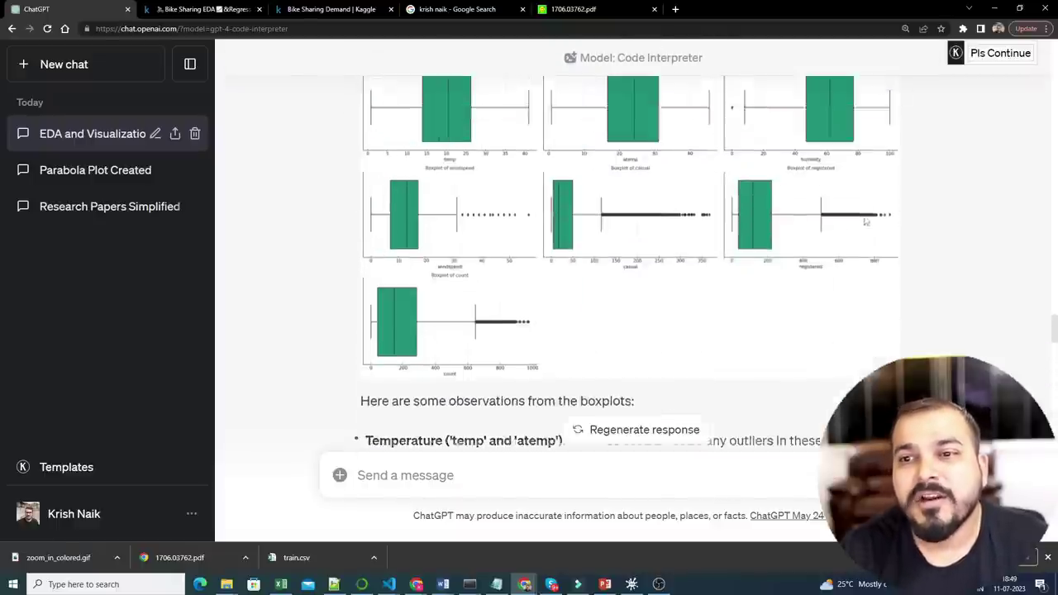
pyautogui.scroll(-15, 848, 300)
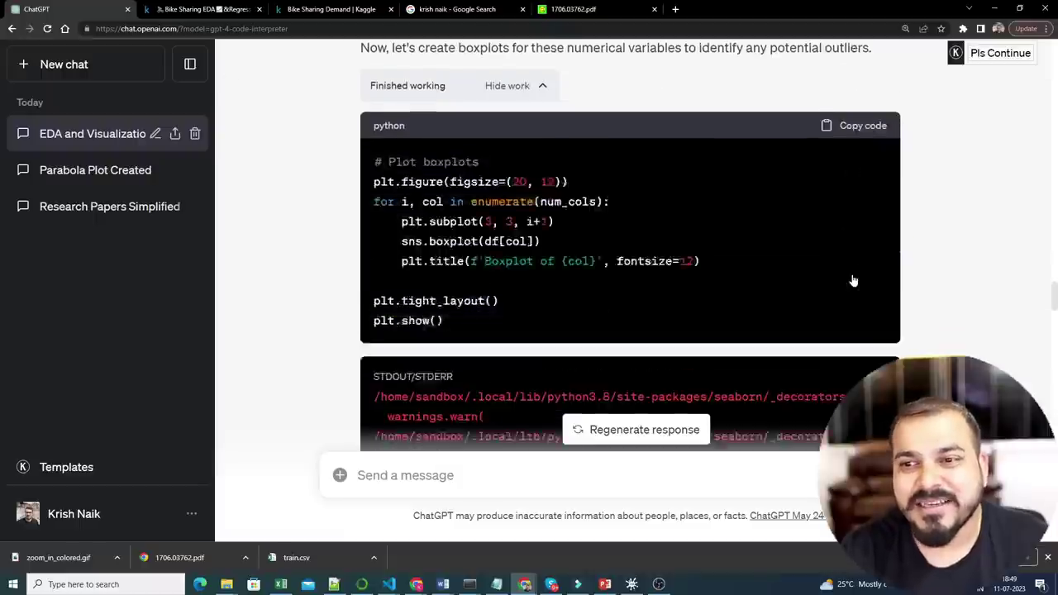
pyautogui.scroll(-15, 848, 299)
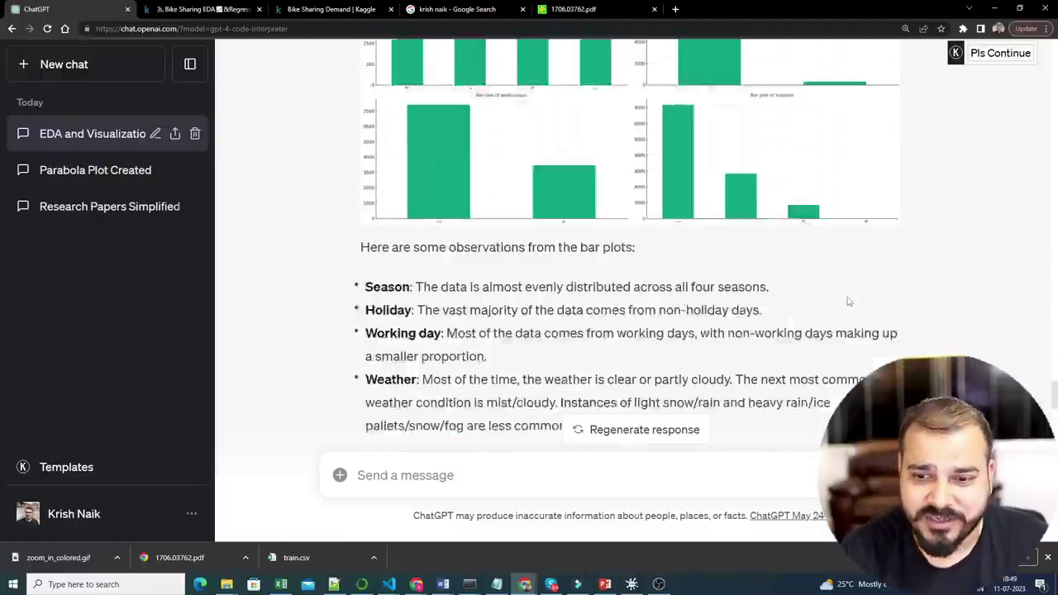
pyautogui.scroll(-15, 847, 301)
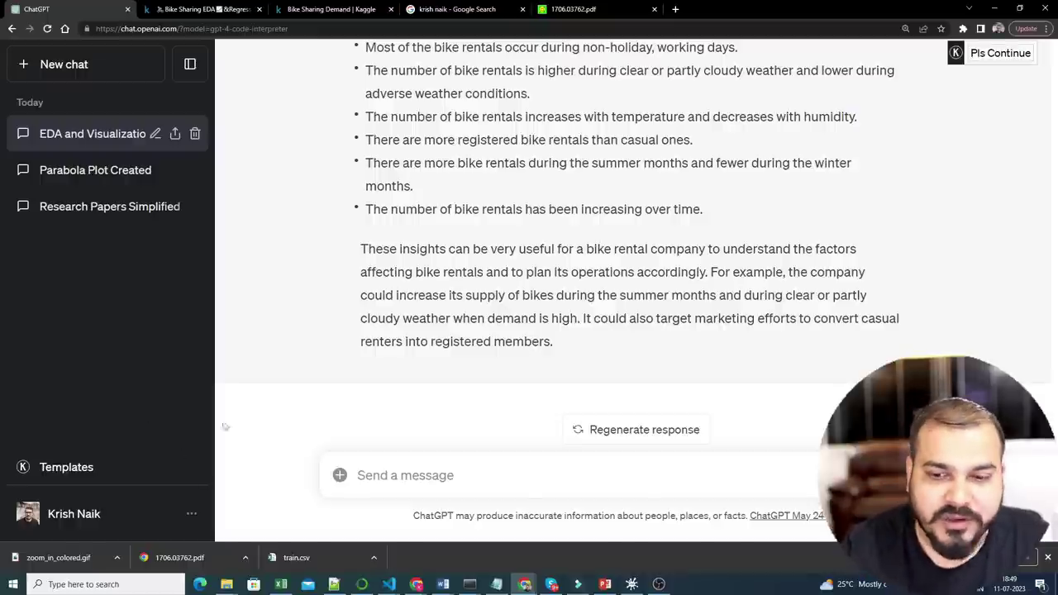
# Step: Attach the portrait JPEG from the Downloads folder to a new message
pyautogui.click(340, 476)
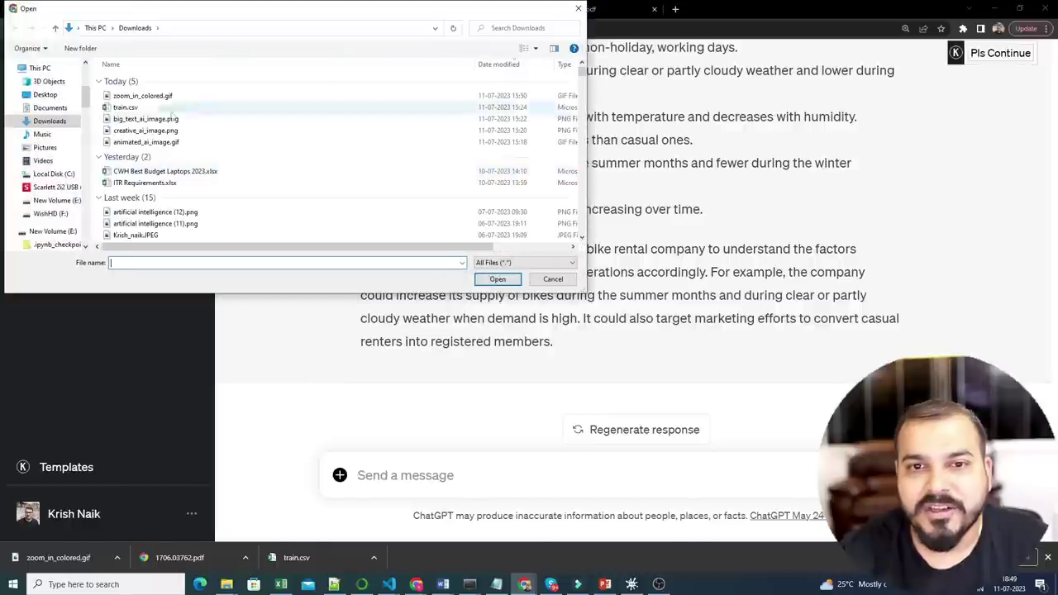
pyautogui.scroll(-2, 166, 202)
pyautogui.click(145, 167)
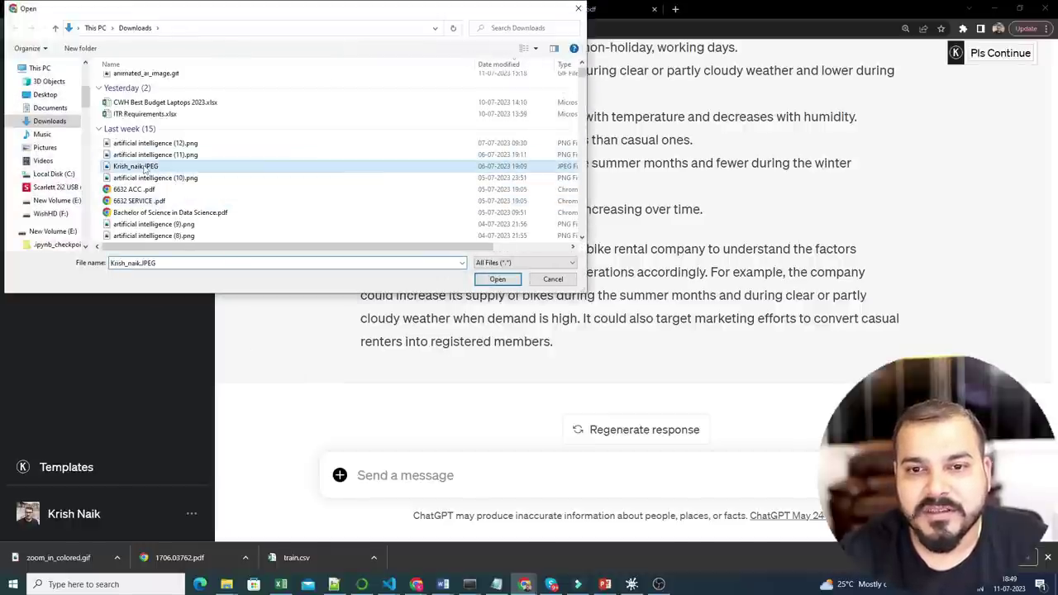
pyautogui.click(498, 279)
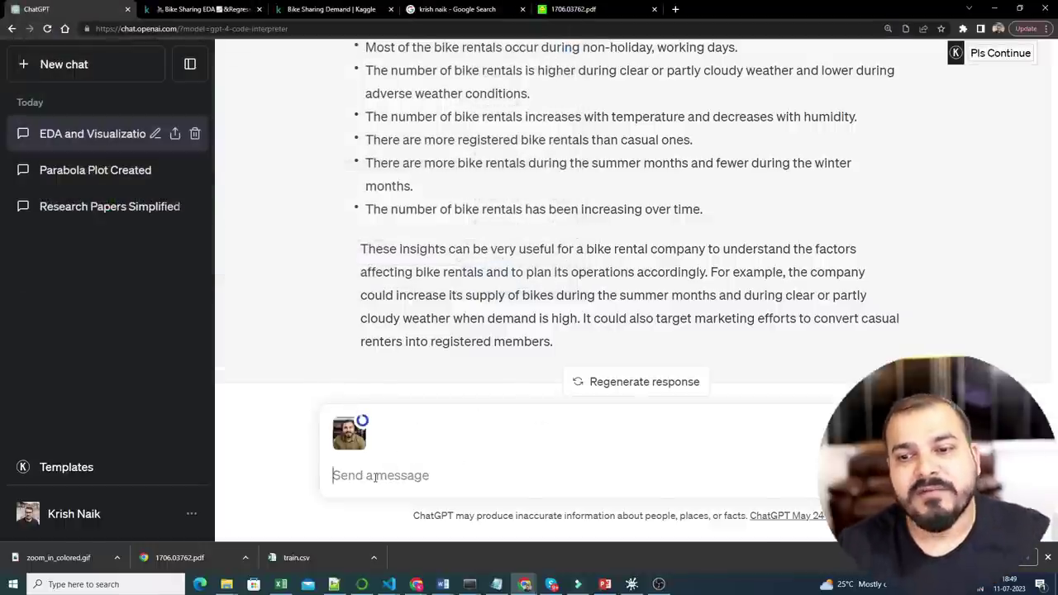
# Step: Send the request 'create a 5 seconds gif with zoom in' along with the photo
pyautogui.write('create a 5 seconds')
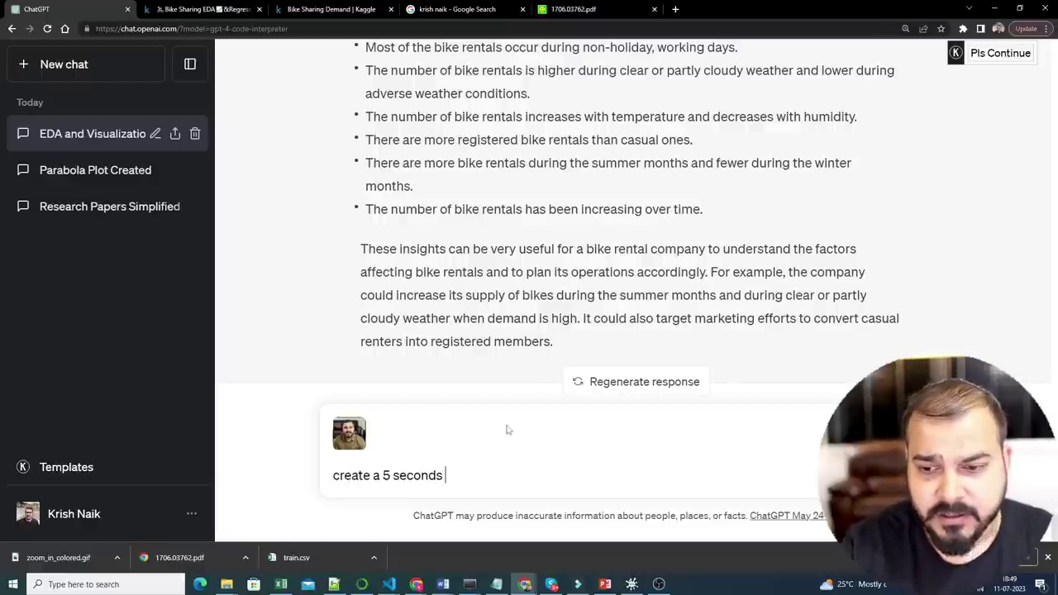
pyautogui.write(' gif')
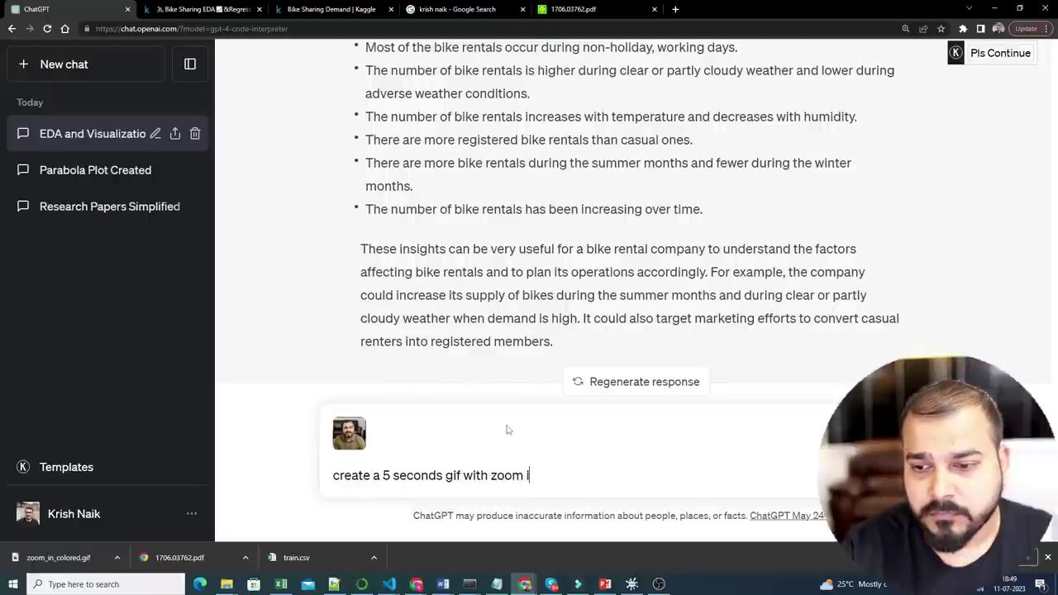
pyautogui.write('w')
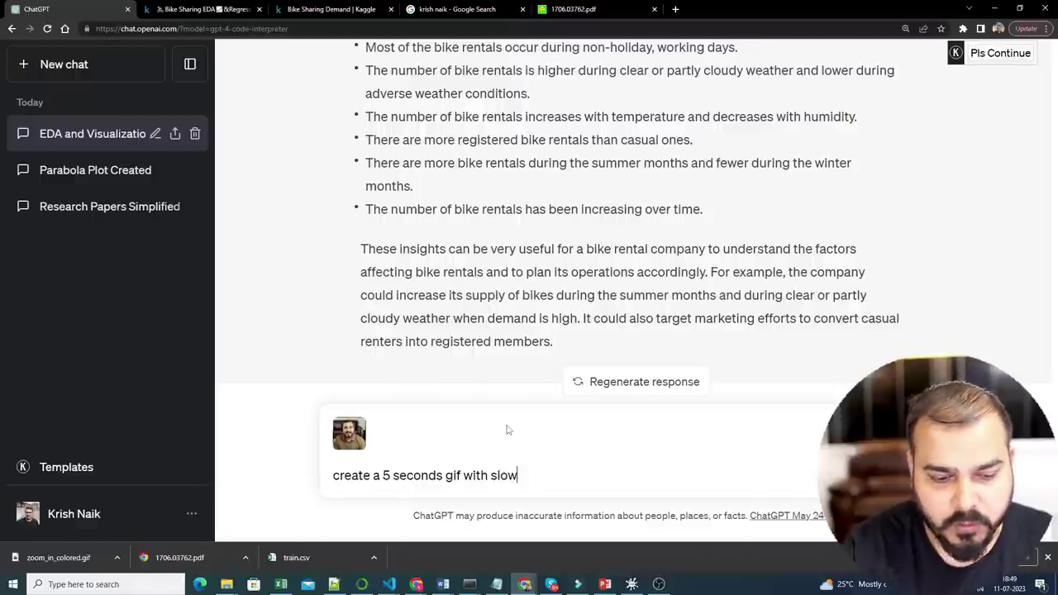
pyautogui.write('ith zoom in n')
pyautogui.press('Return')
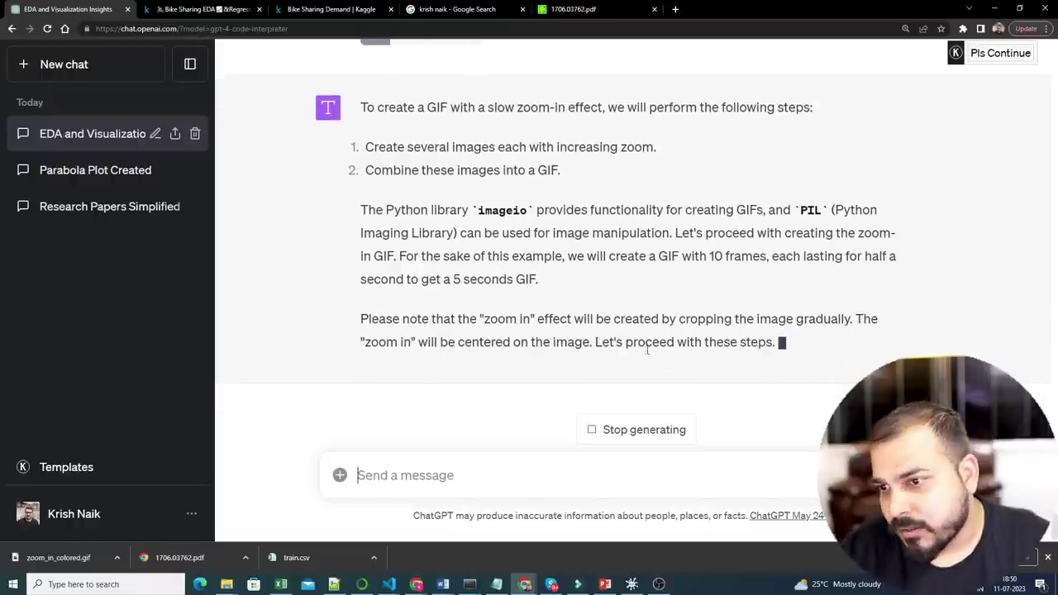
# Step: Expand the Python code that builds the zoom_in.gif animation
pyautogui.click(506, 339)
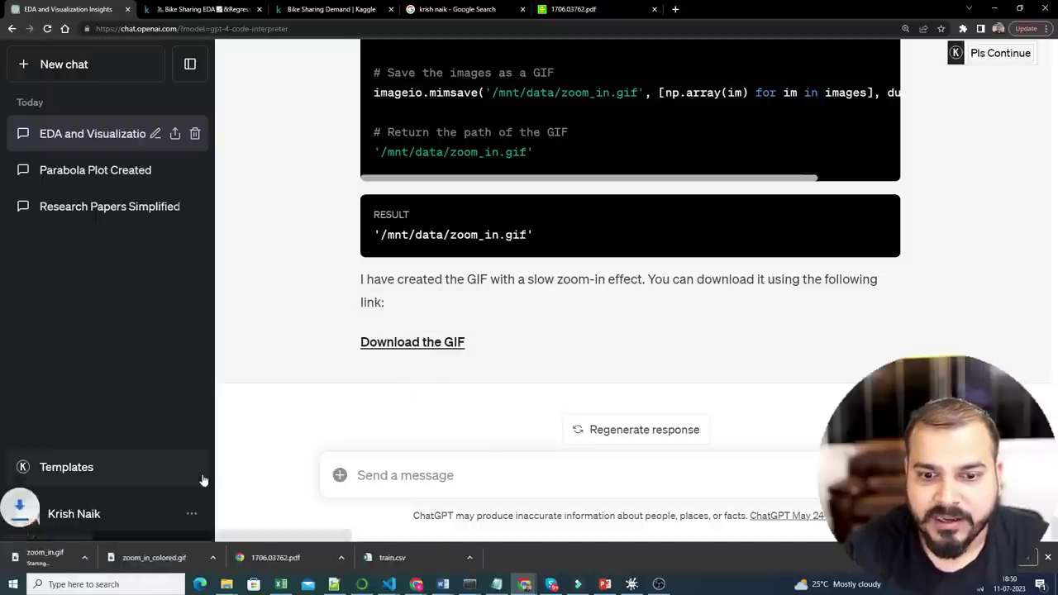
pyautogui.click(53, 565)
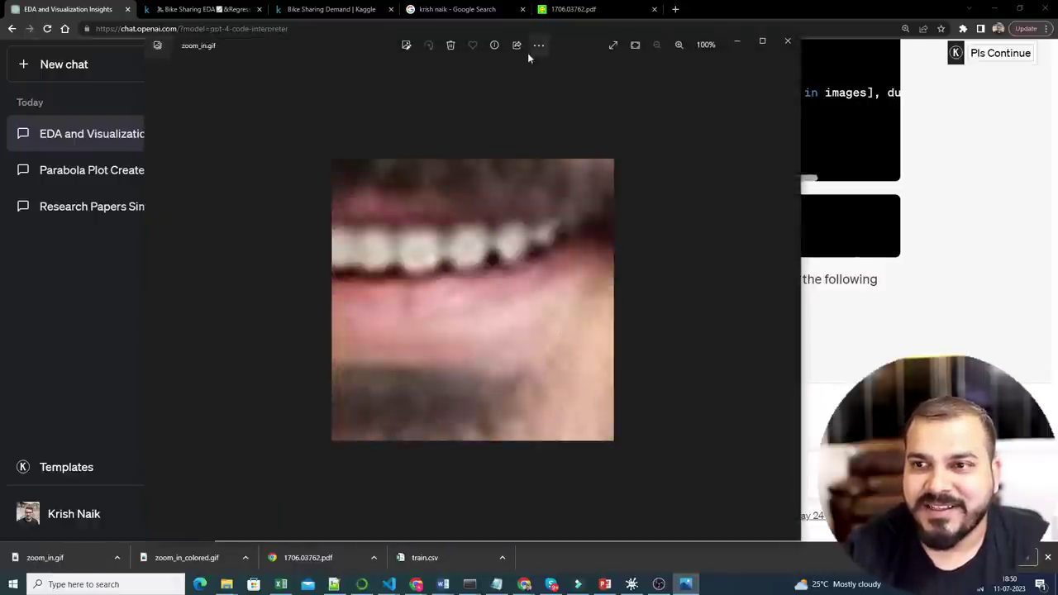
pyautogui.click(787, 41)
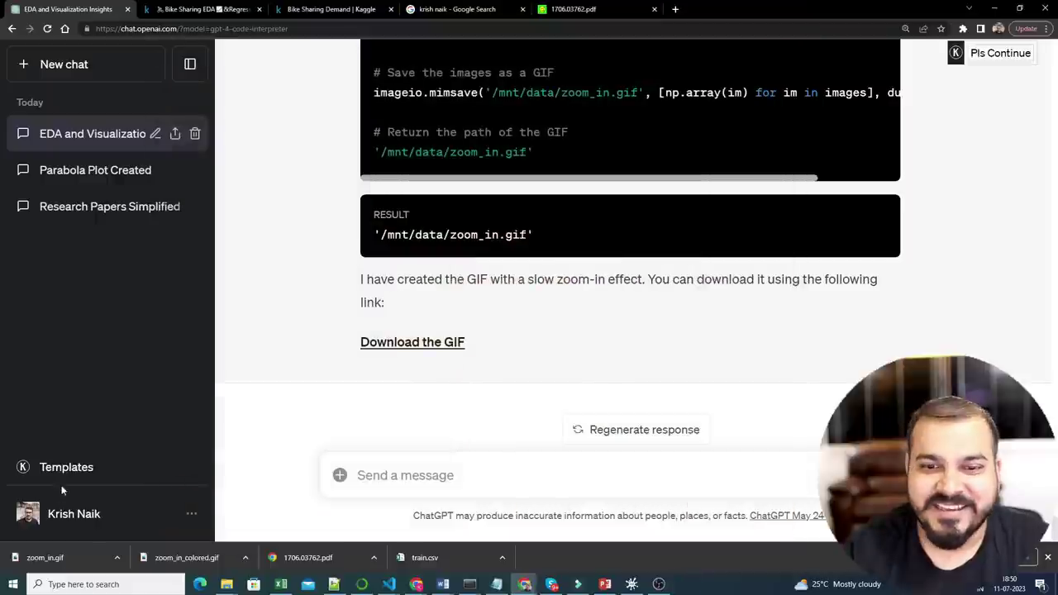
pyautogui.click(78, 567)
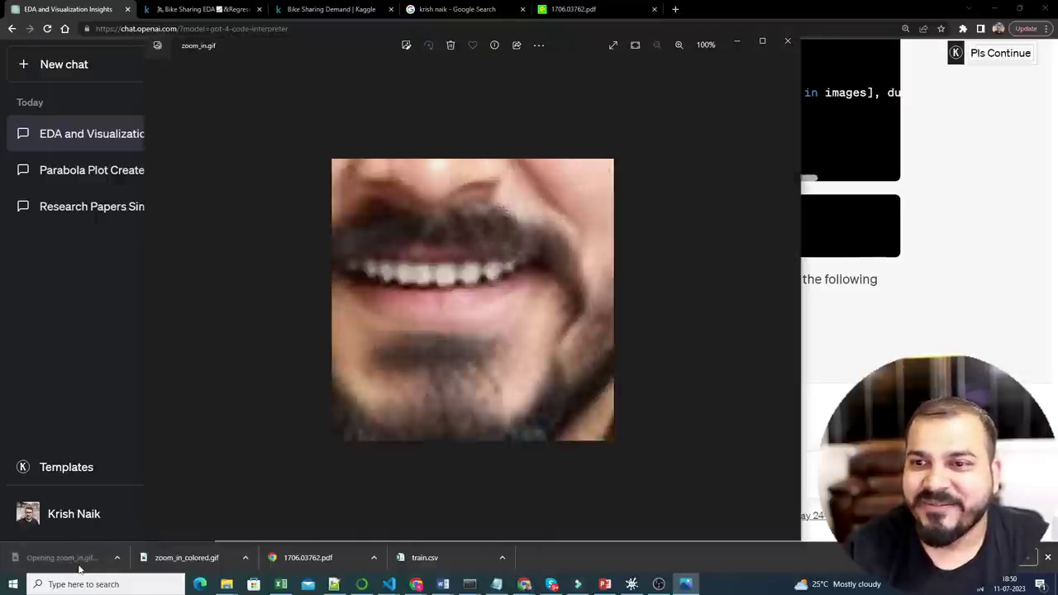
pyautogui.click(787, 40)
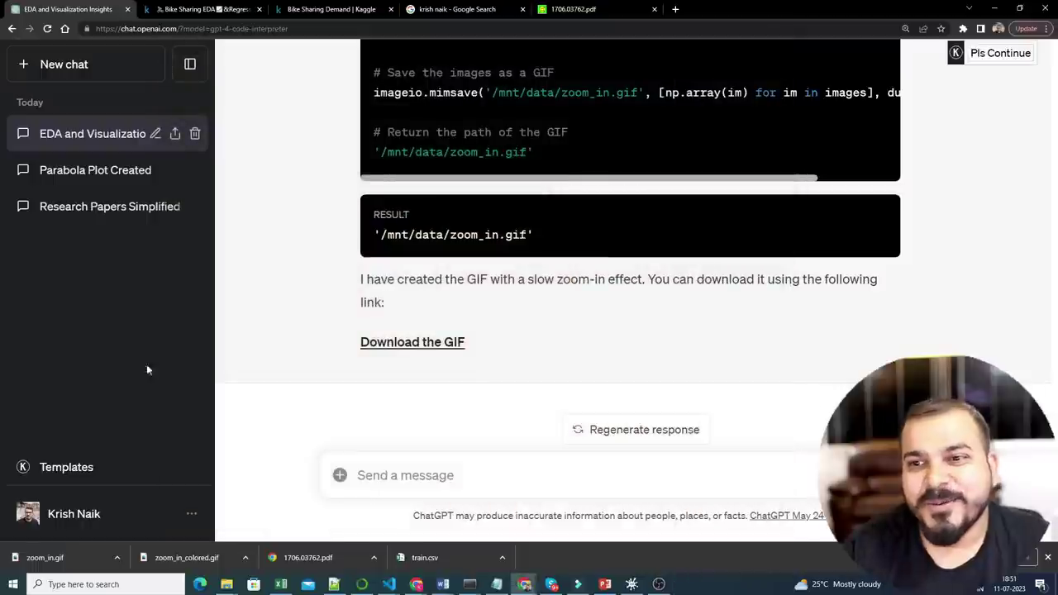
pyautogui.scroll(15, 579, 318)
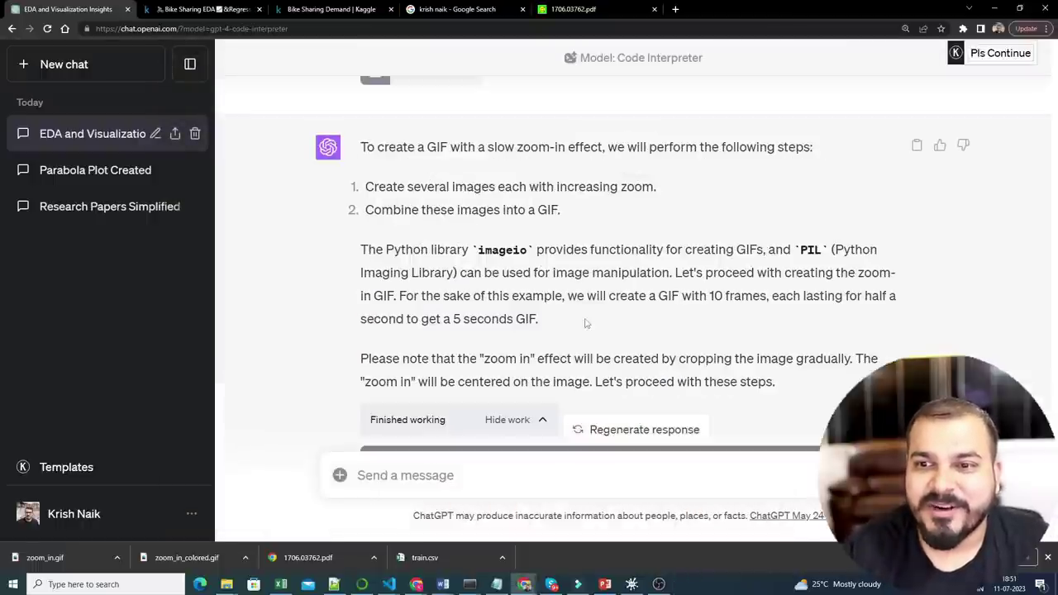
pyautogui.scroll(4, 585, 323)
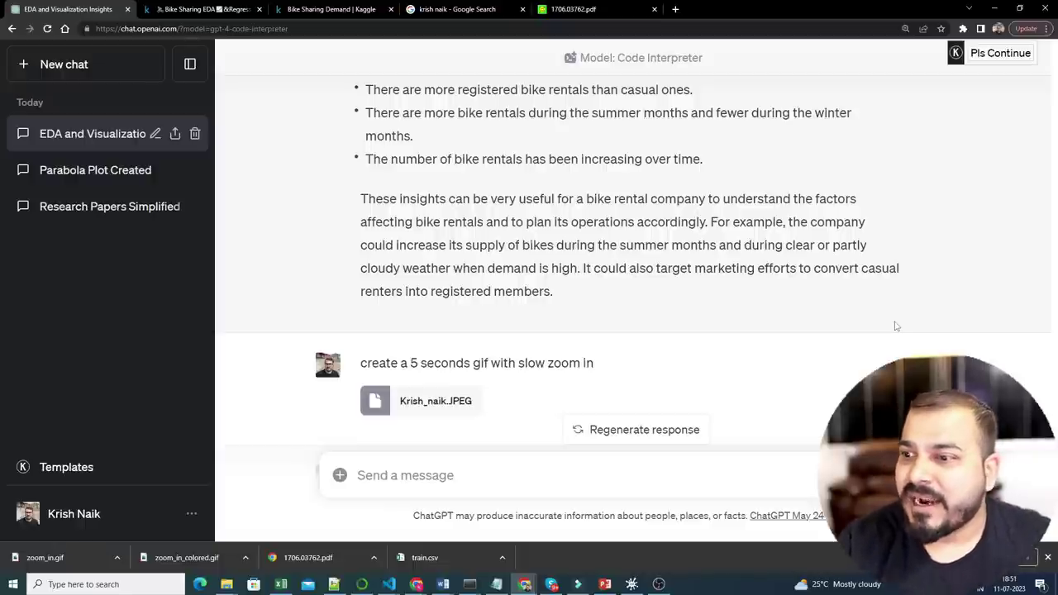
pyautogui.hotkey('alt', 'Tab')
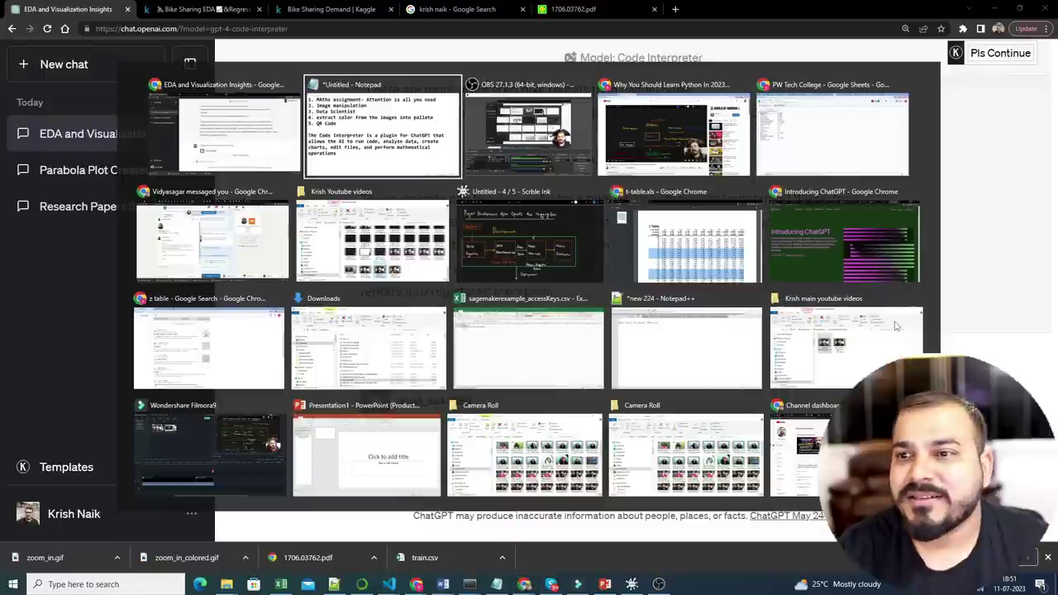